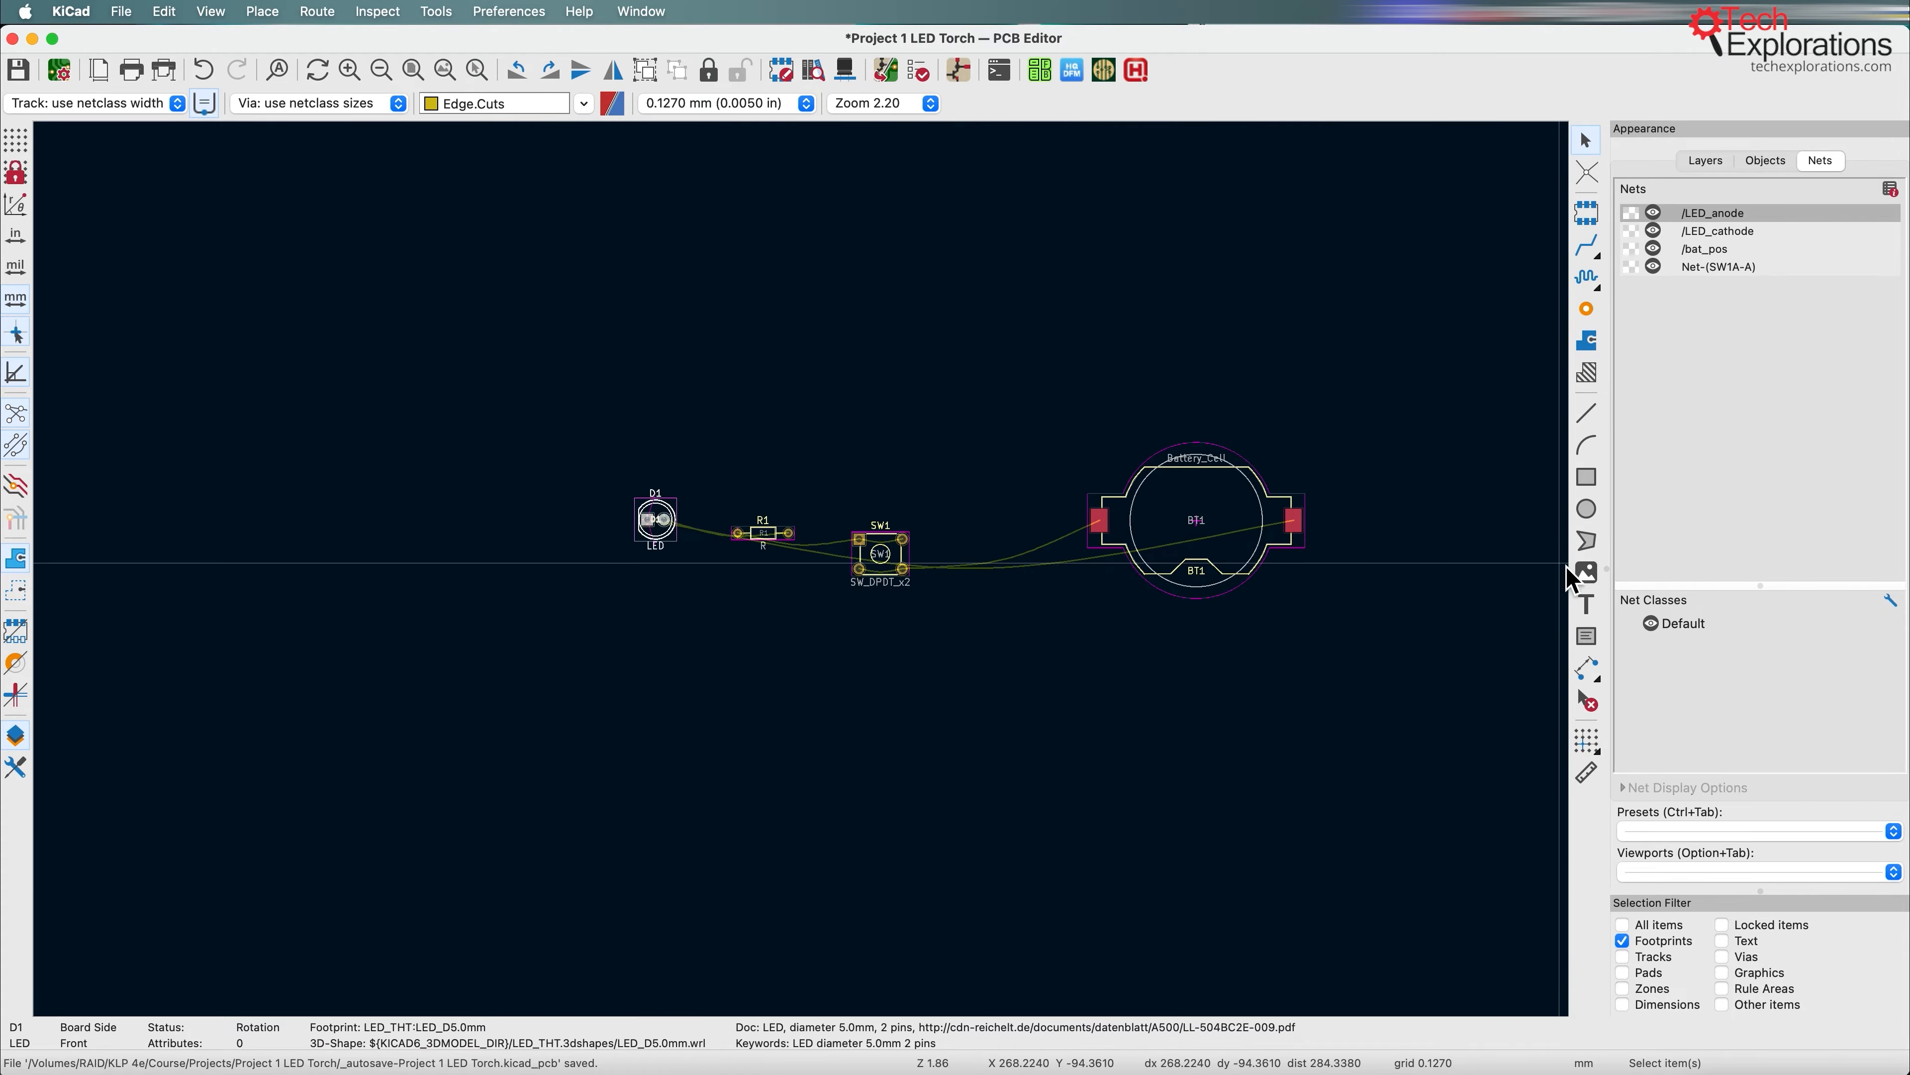
left_click(1706, 161)
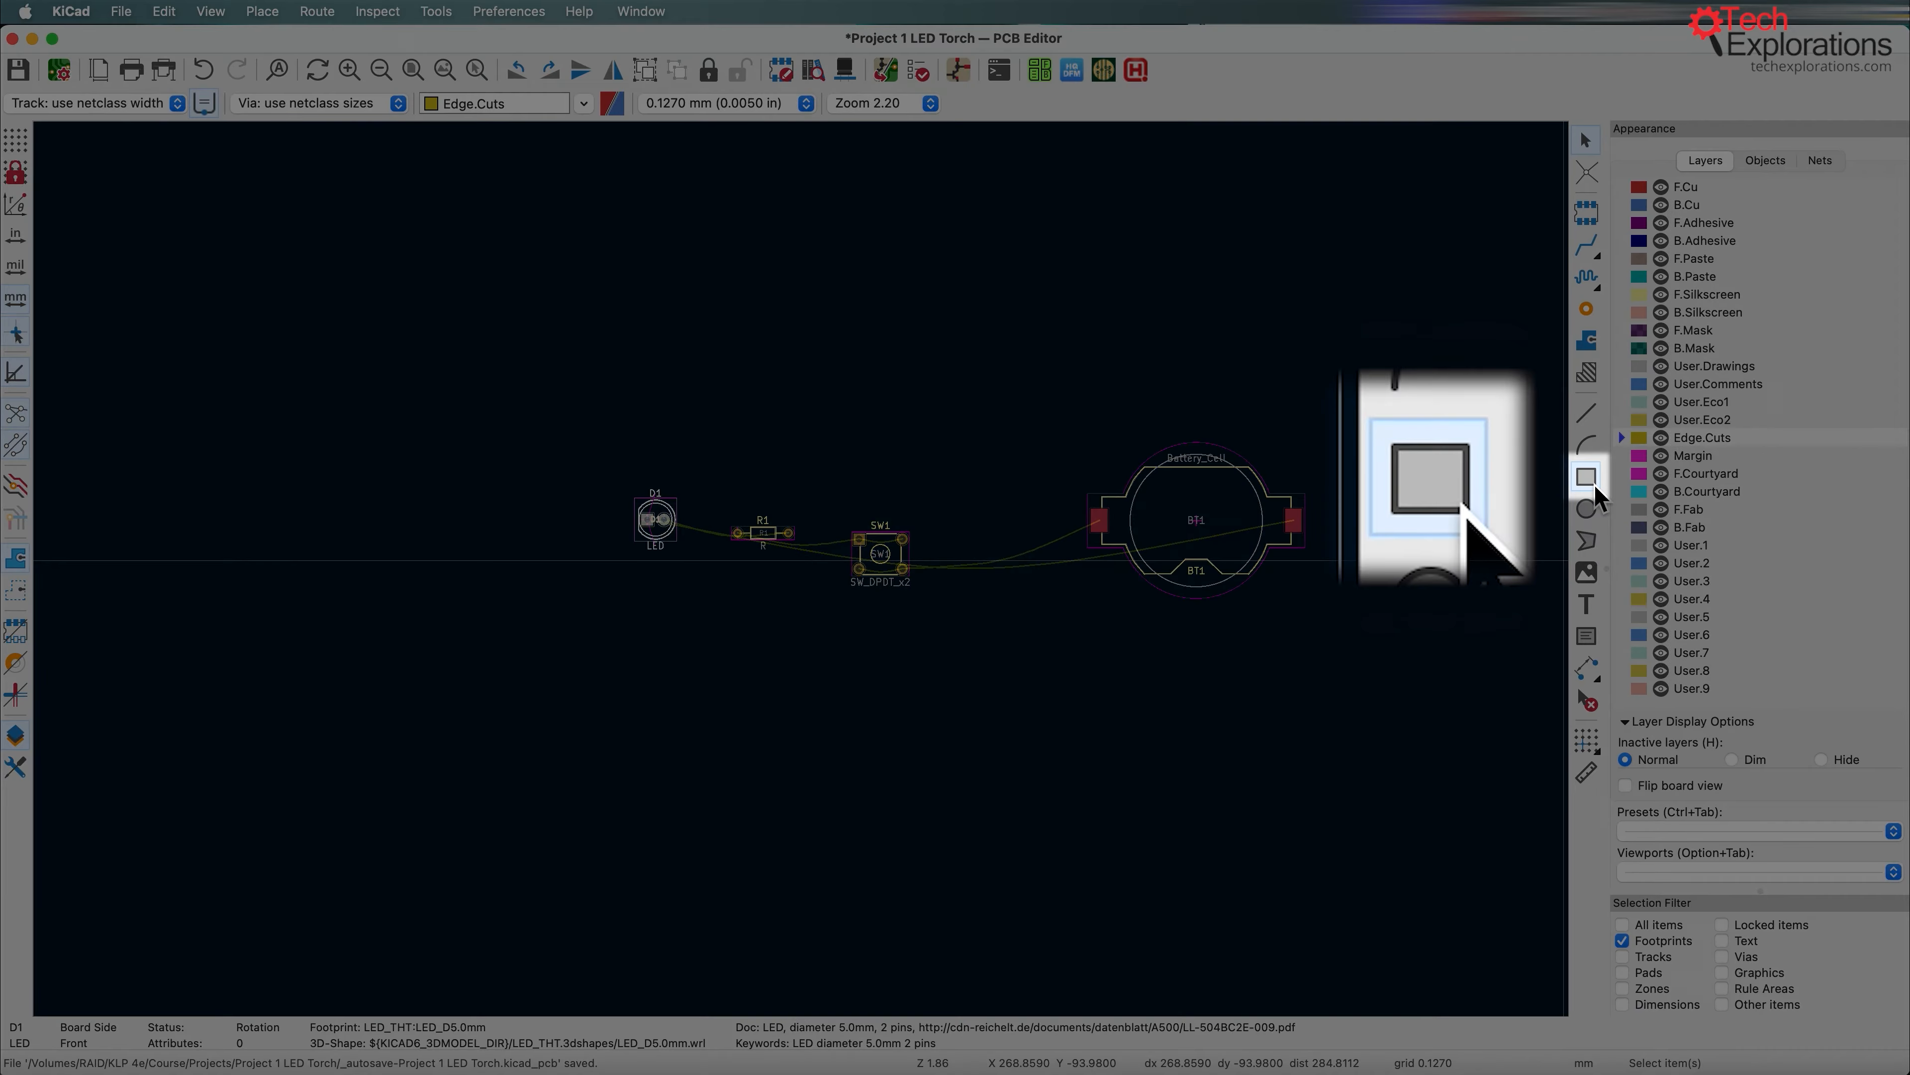
left_click(1587, 476)
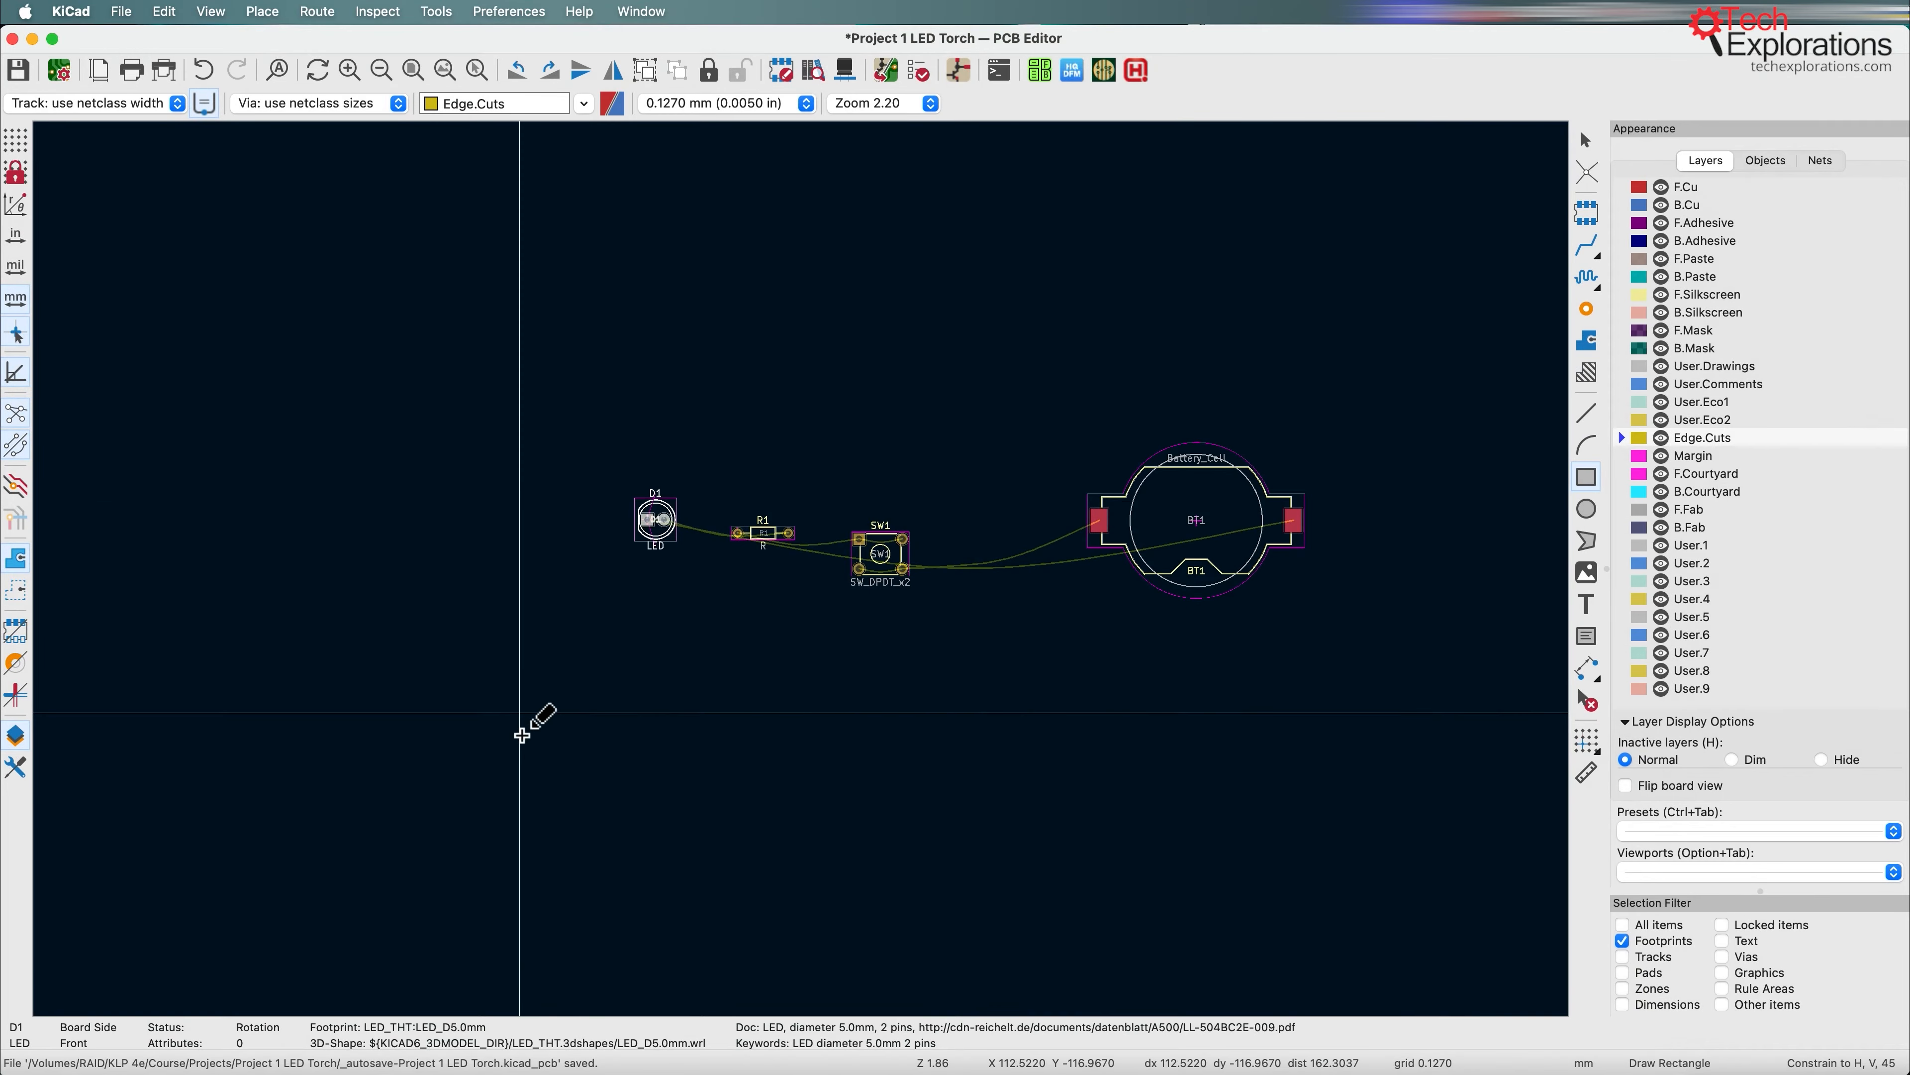
middle_click_drag(576, 318, 488, 239)
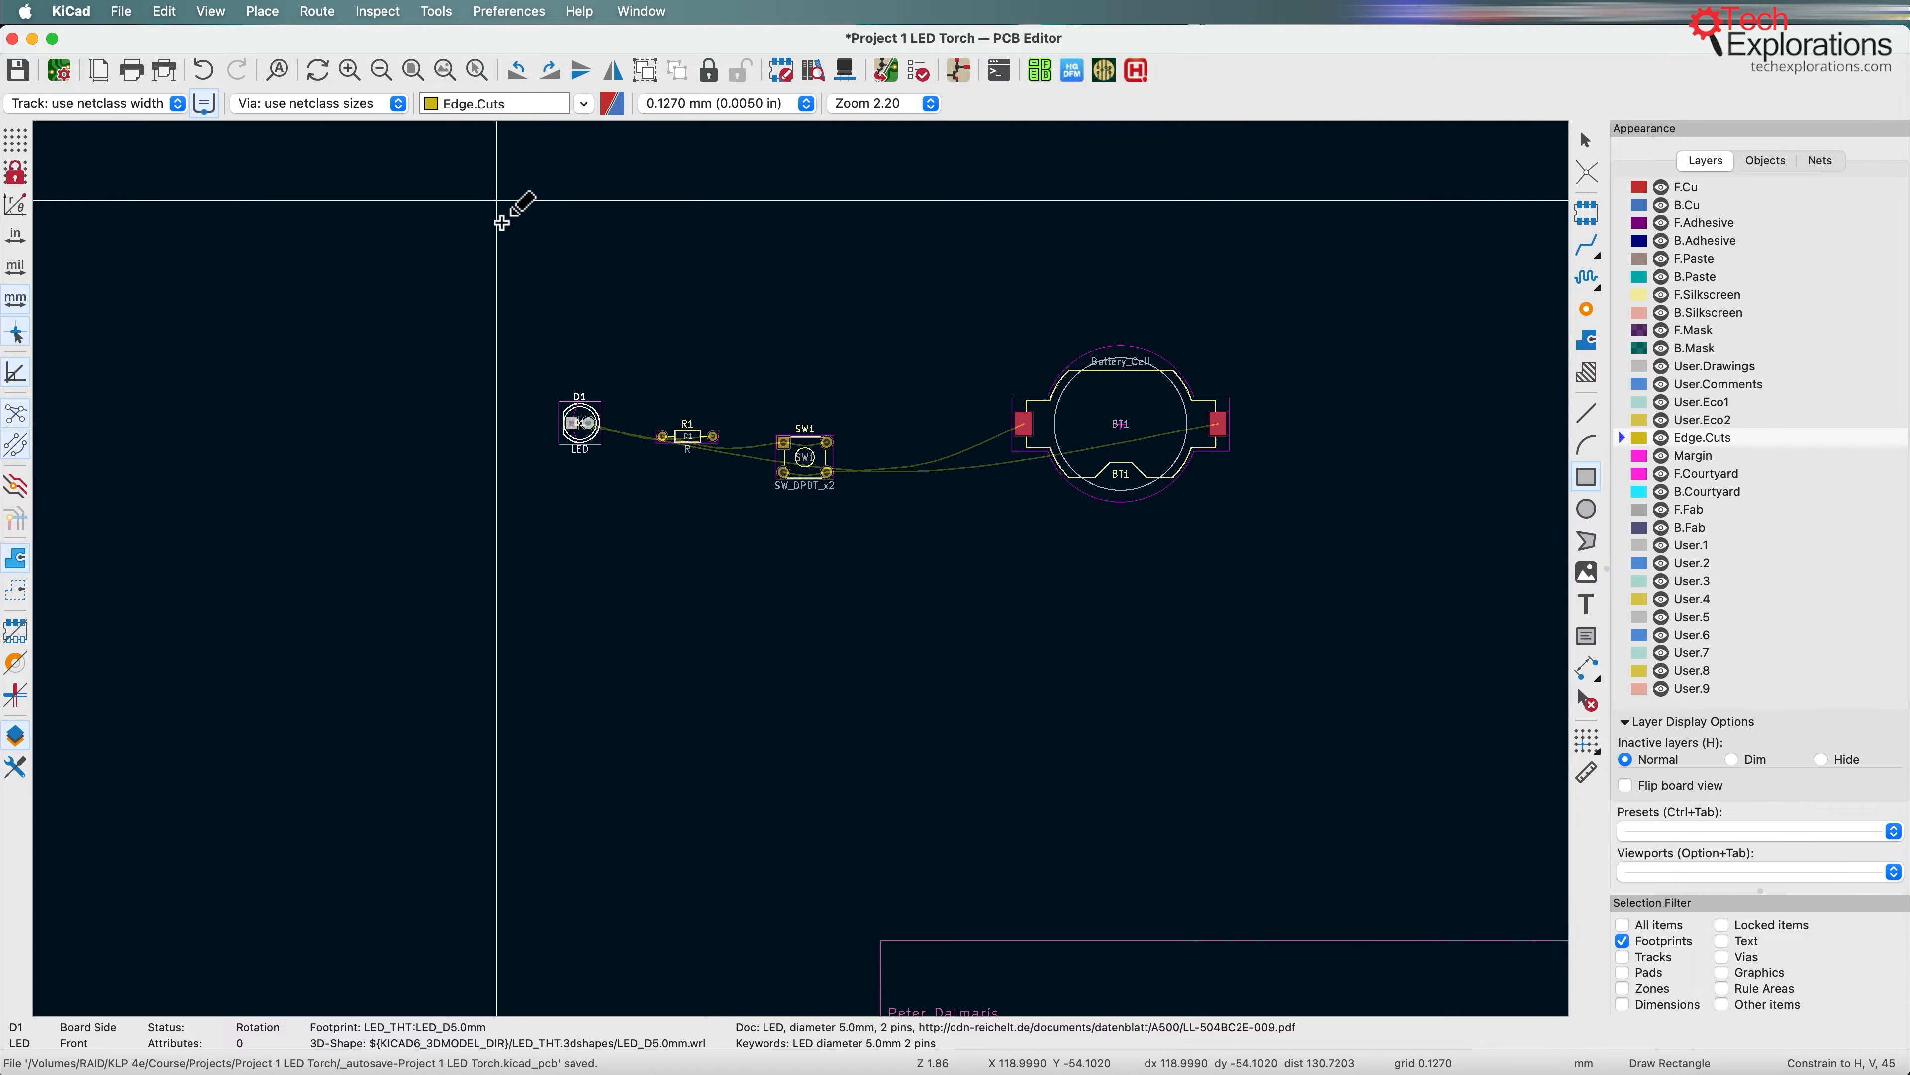
middle_click_drag(351, 598, 563, 503)
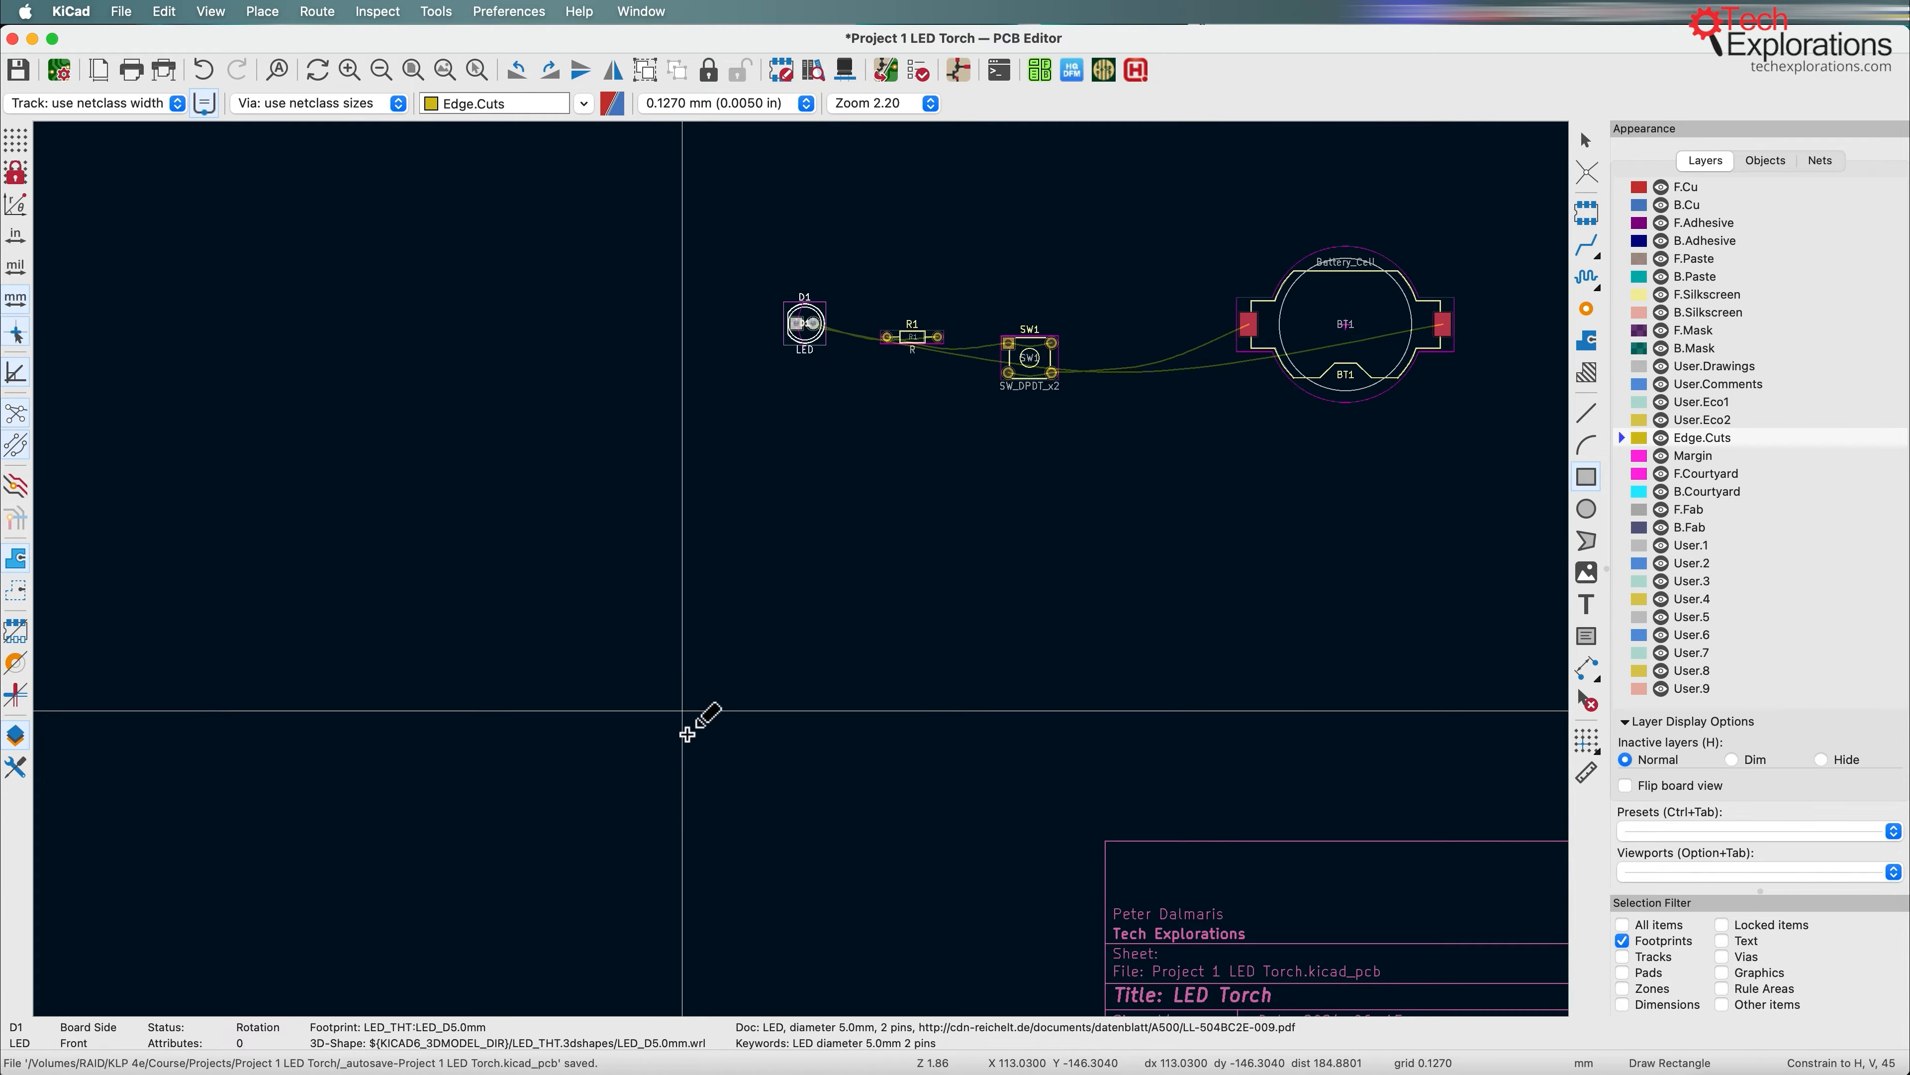
key("Escape")
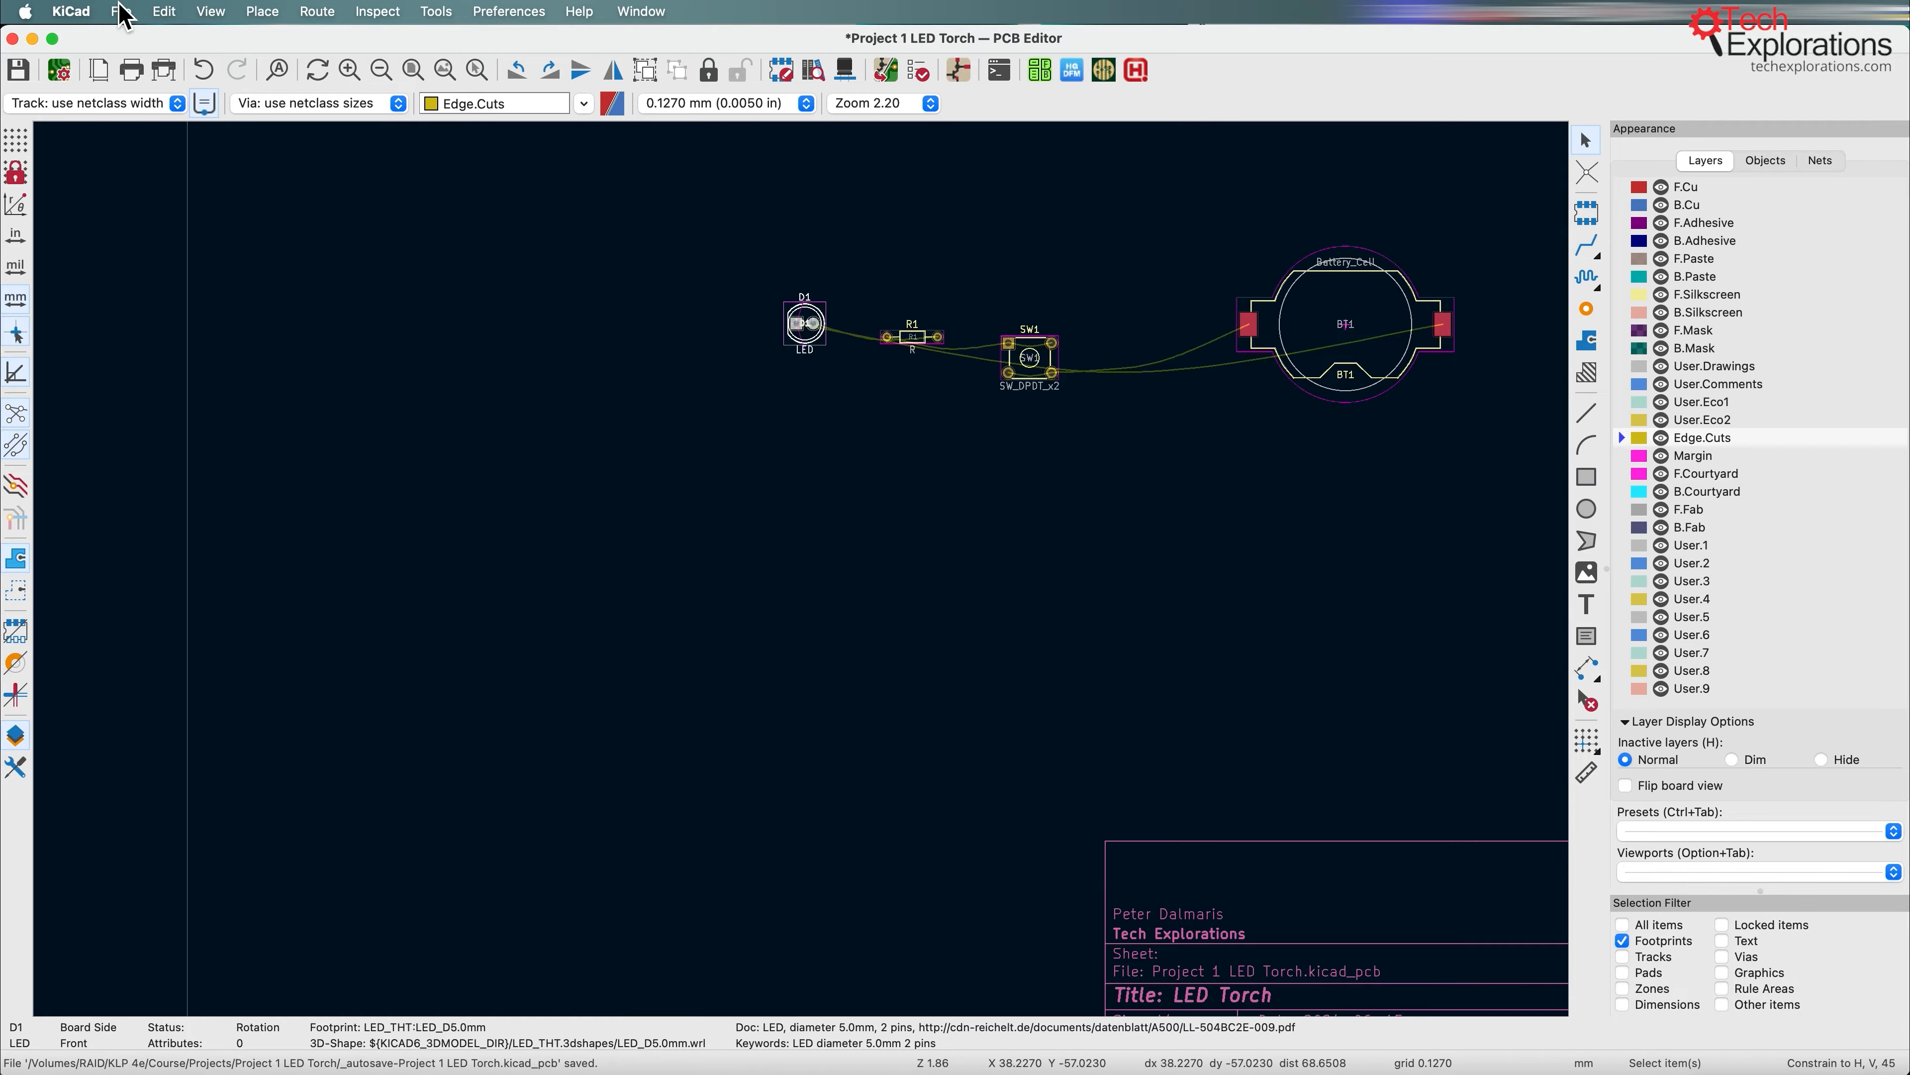
Step: Enable the Graphics grid override at 0.1270 mm (5.00 mils) in the PCB Editor grid preferences
left_click(72, 11)
left_click(77, 79)
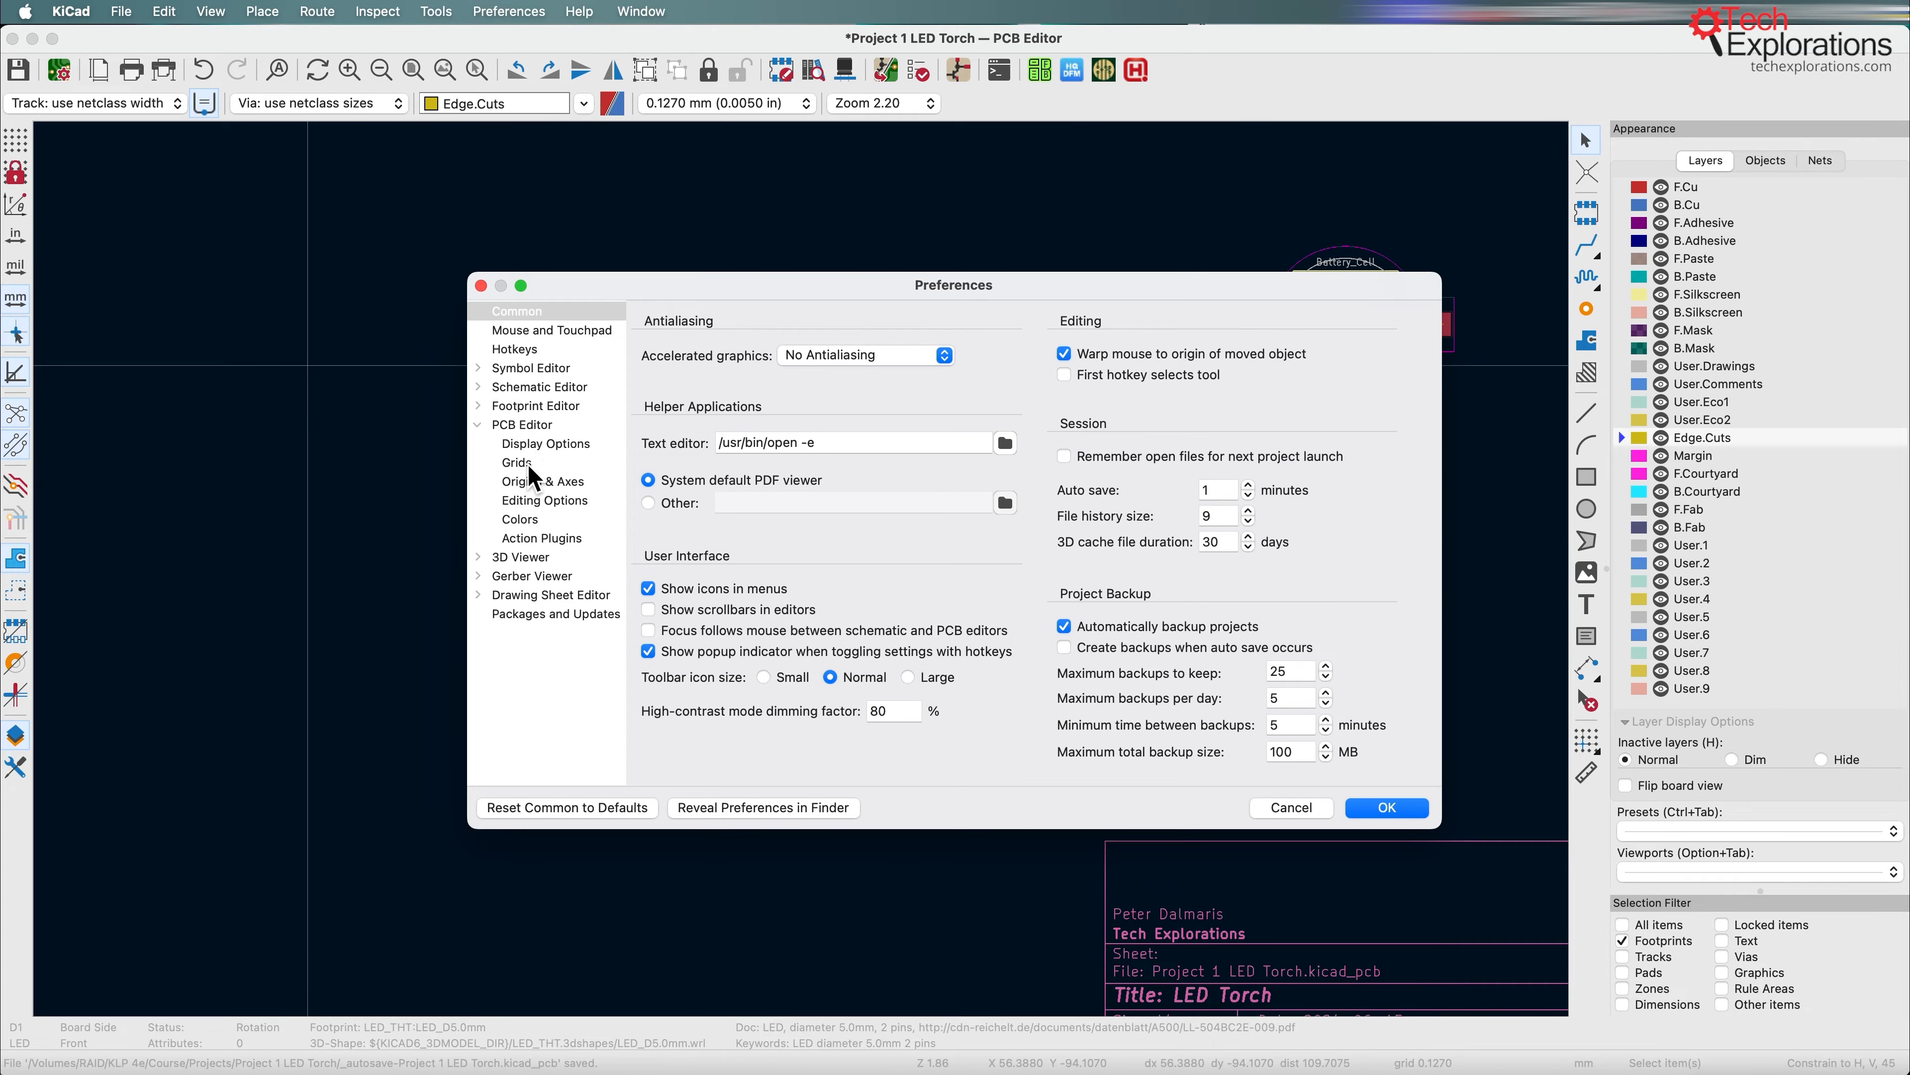
left_click(528, 462)
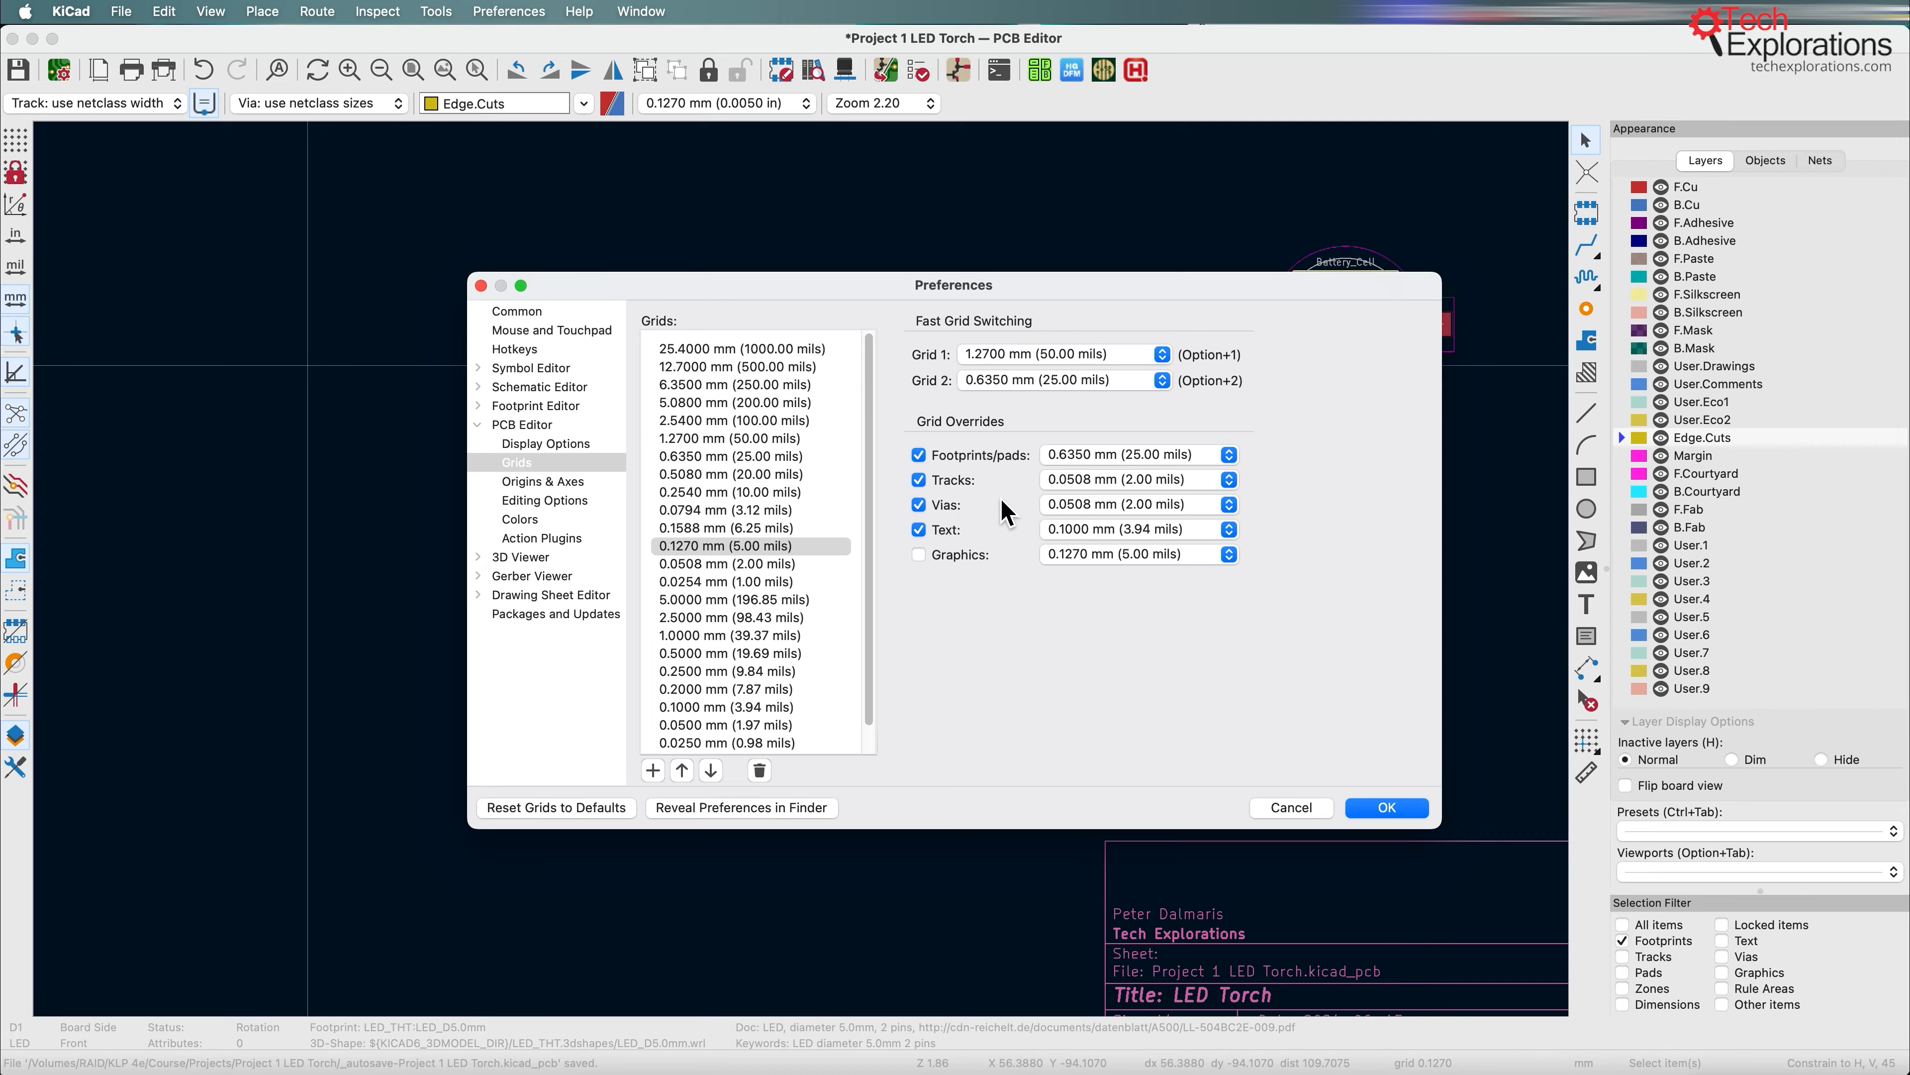
left_click(920, 558)
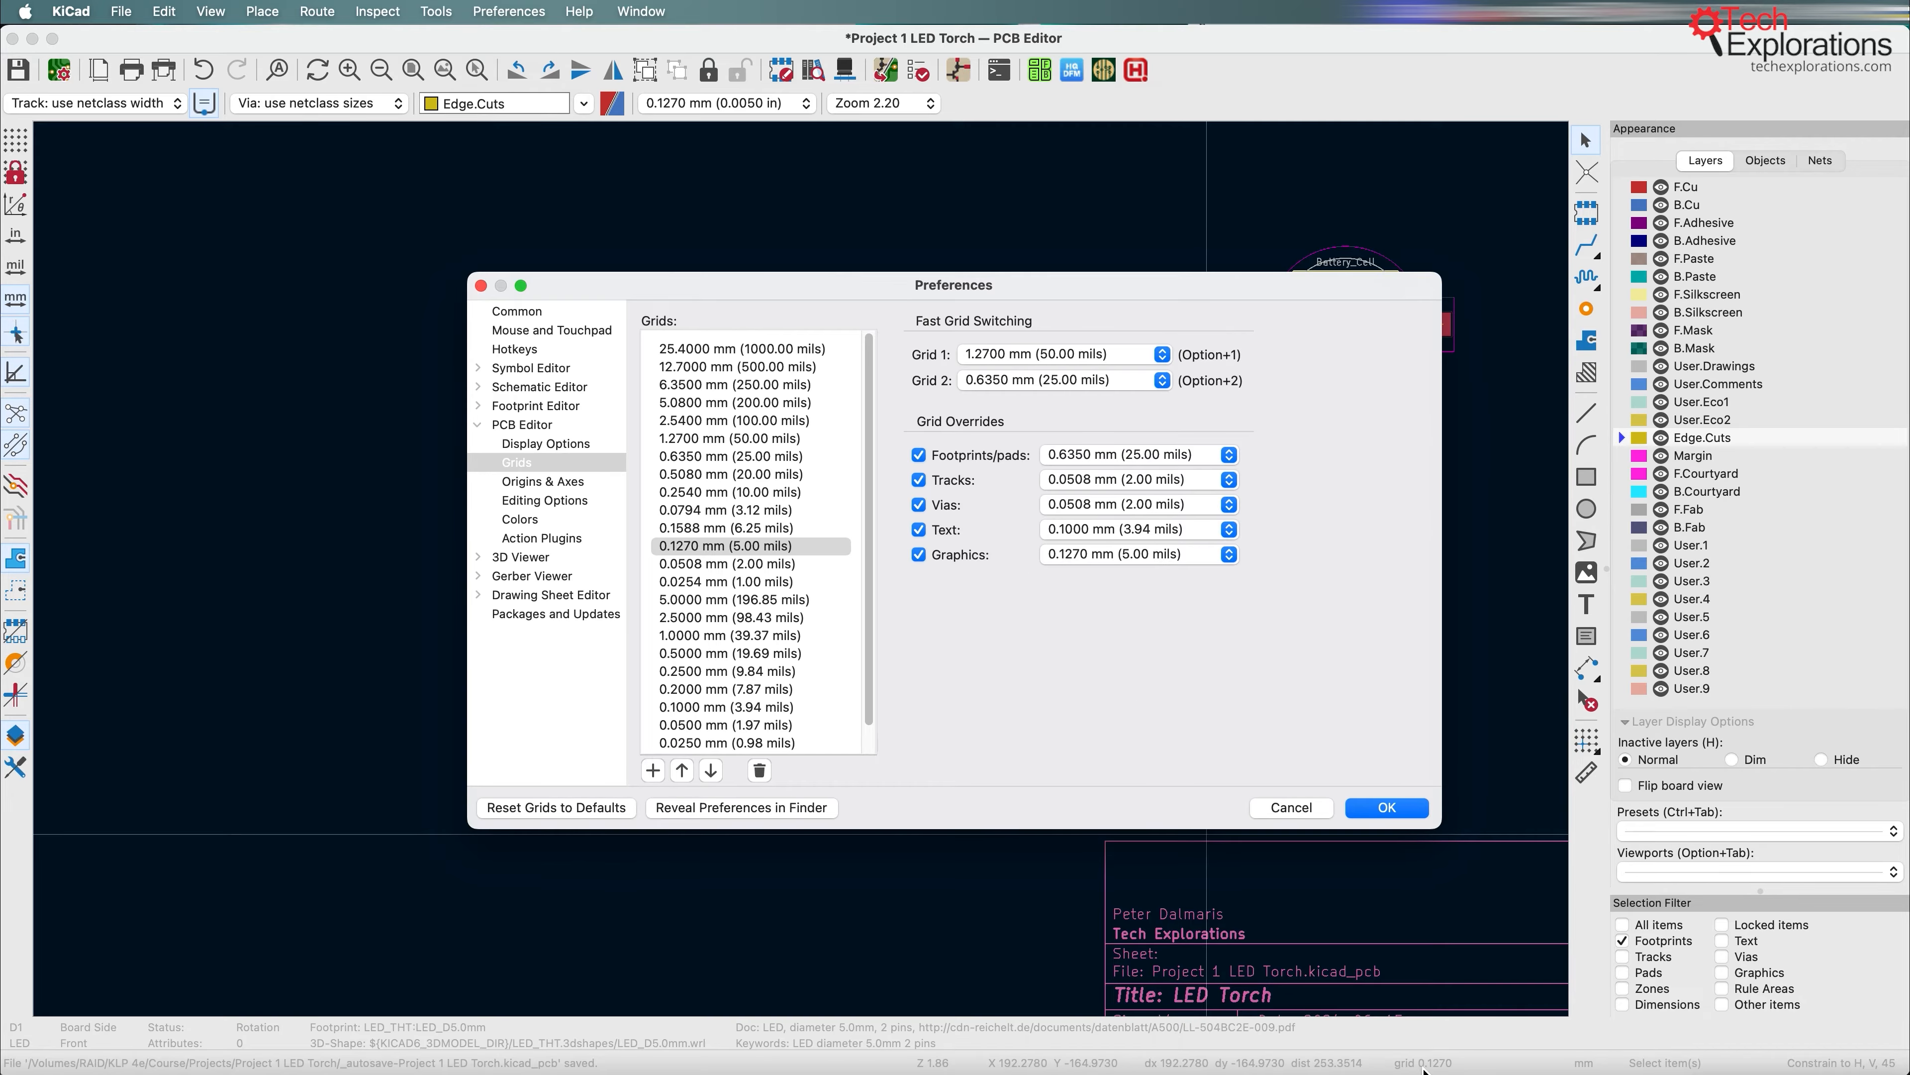
left_click(1387, 807)
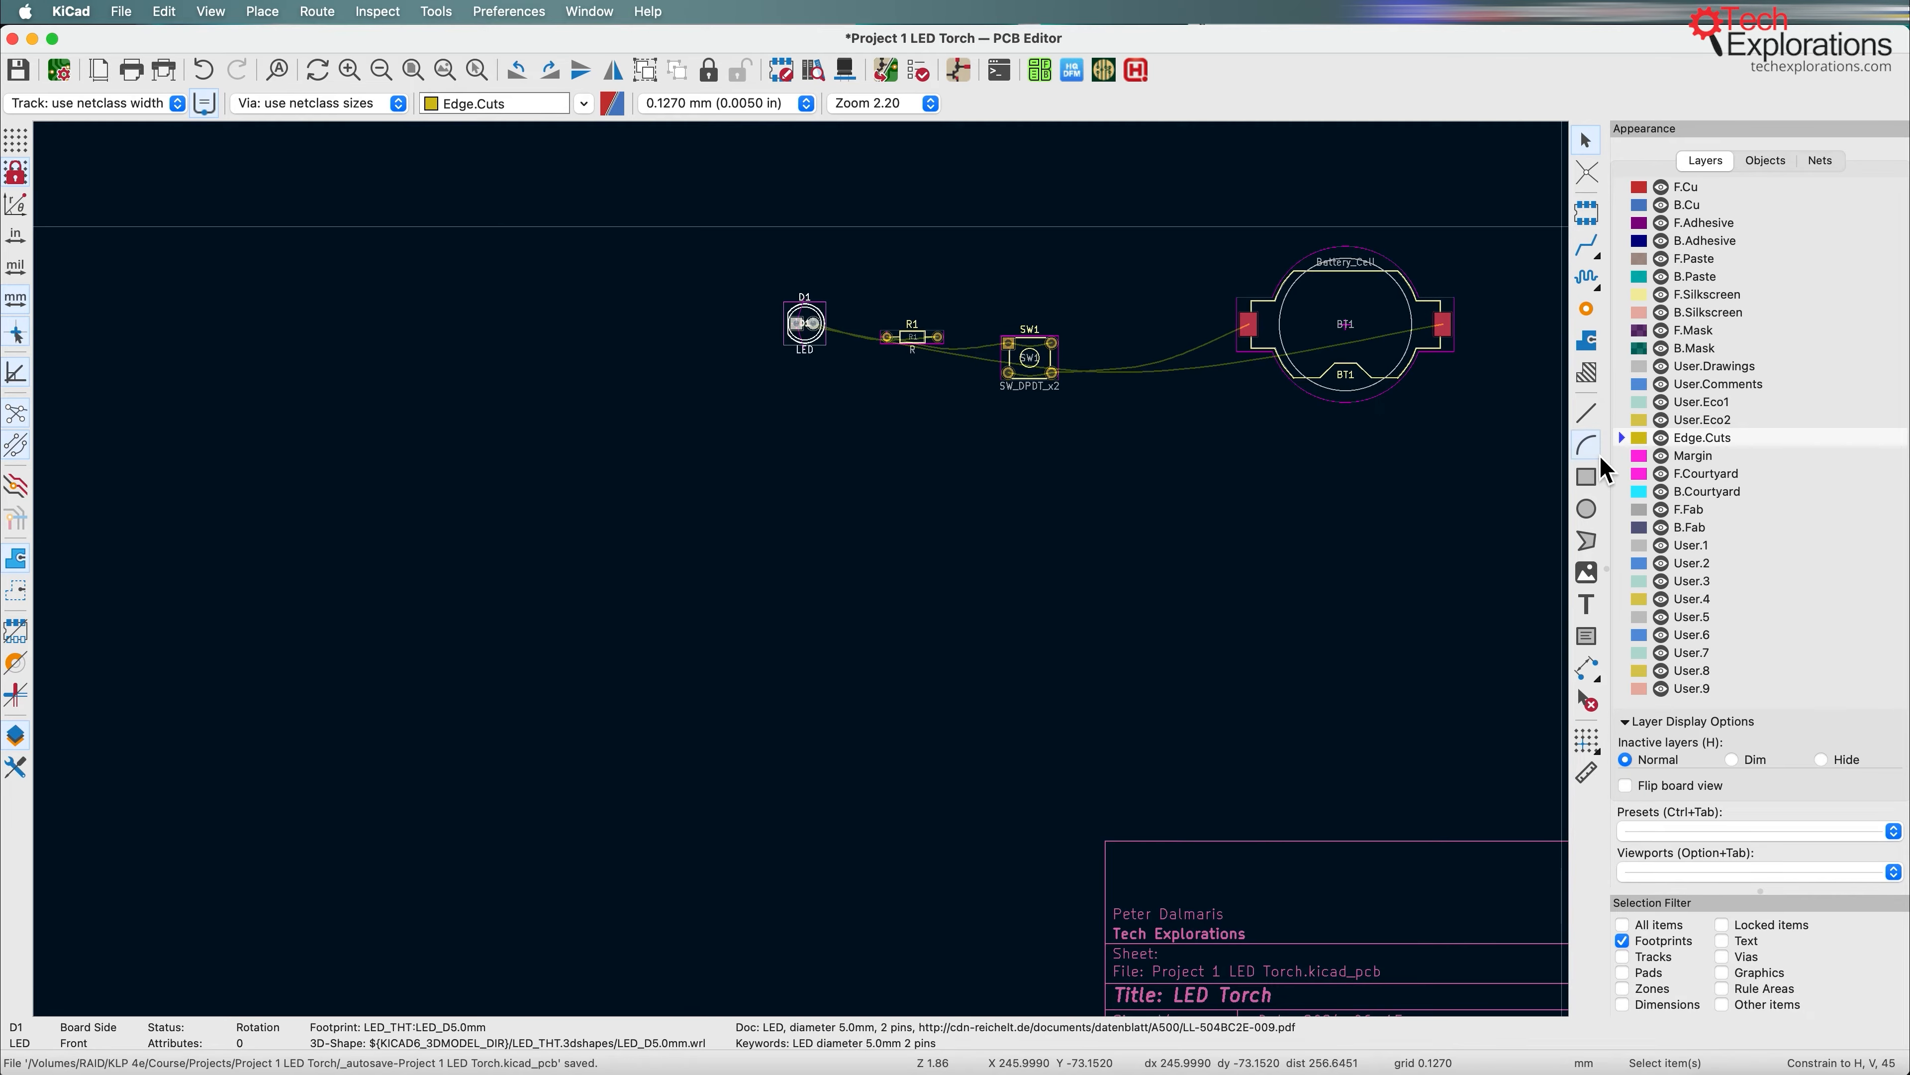
Step: Draw a square about 35.3 mm wide and high on the Edge.Cuts layer, below and to the left of the footprints
left_click(1586, 475)
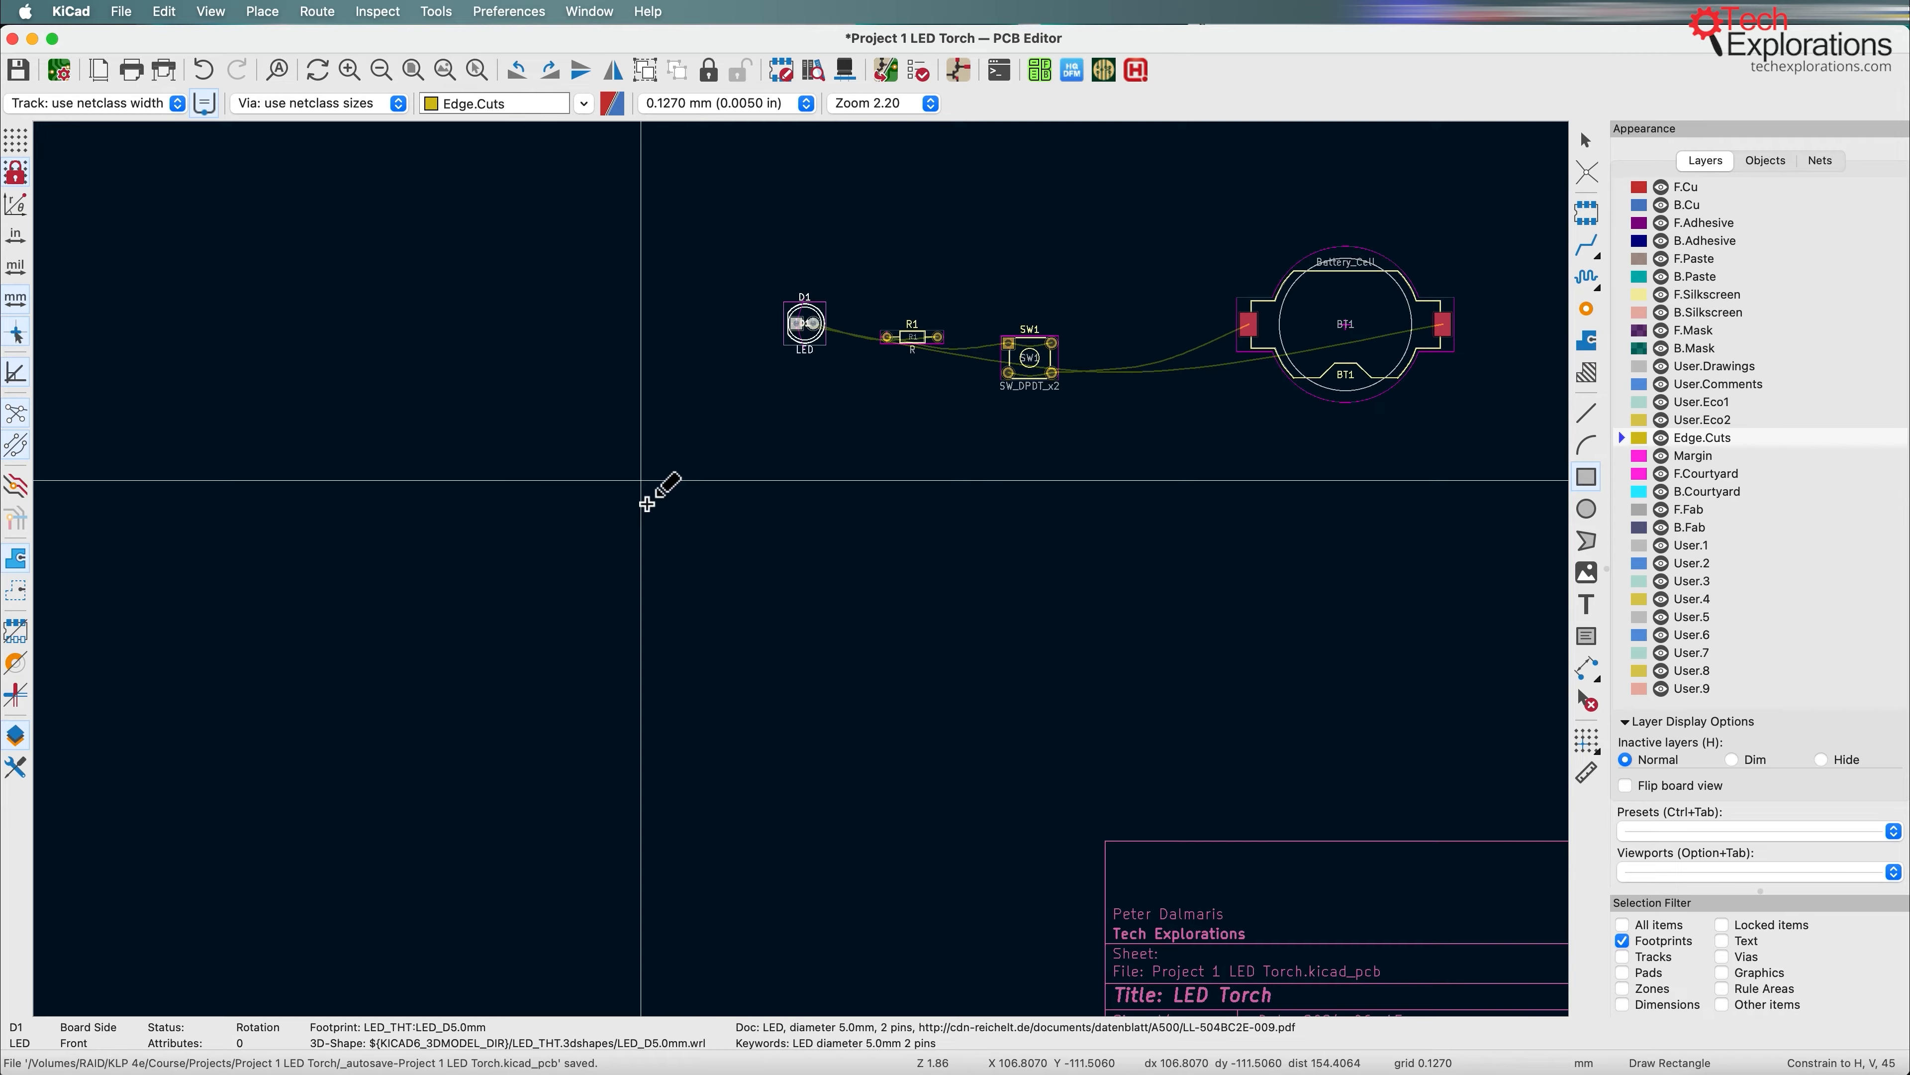
left_click(647, 503)
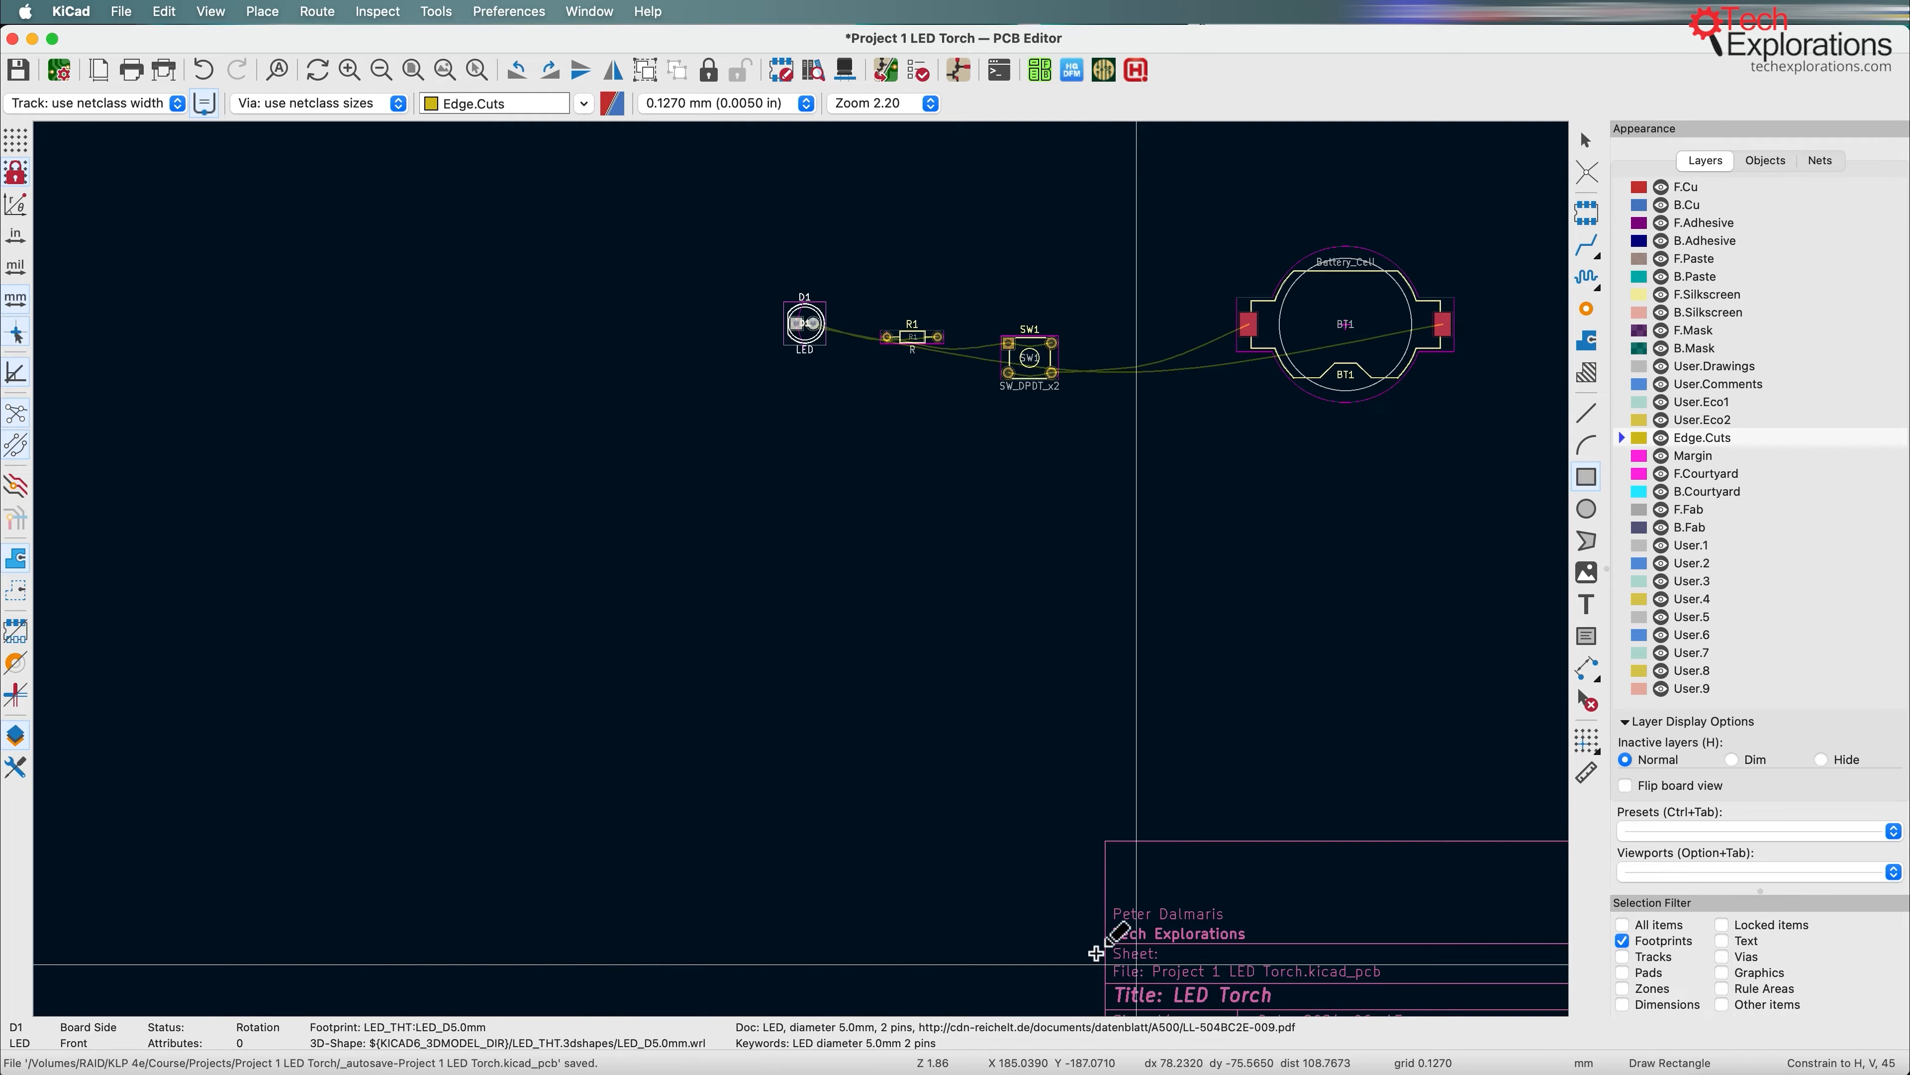
left_click(534, 501)
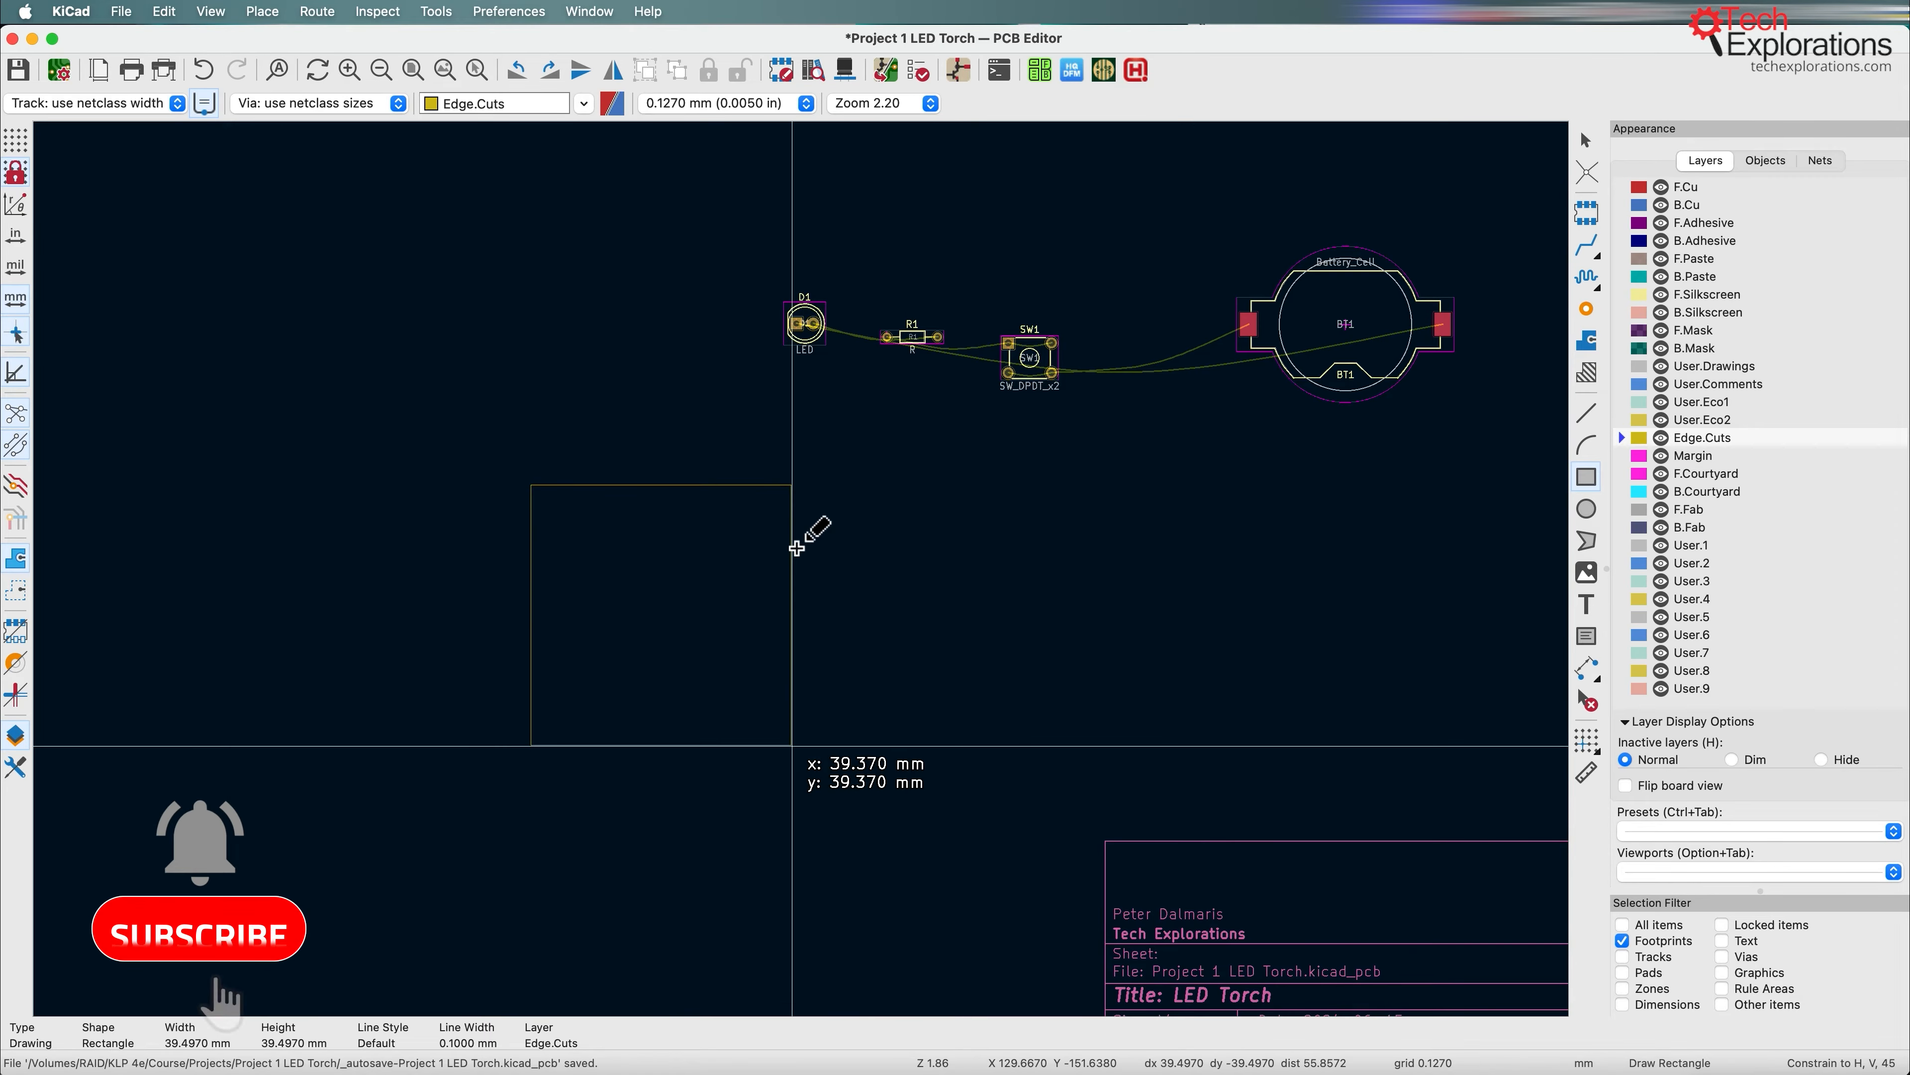
left_click(765, 718)
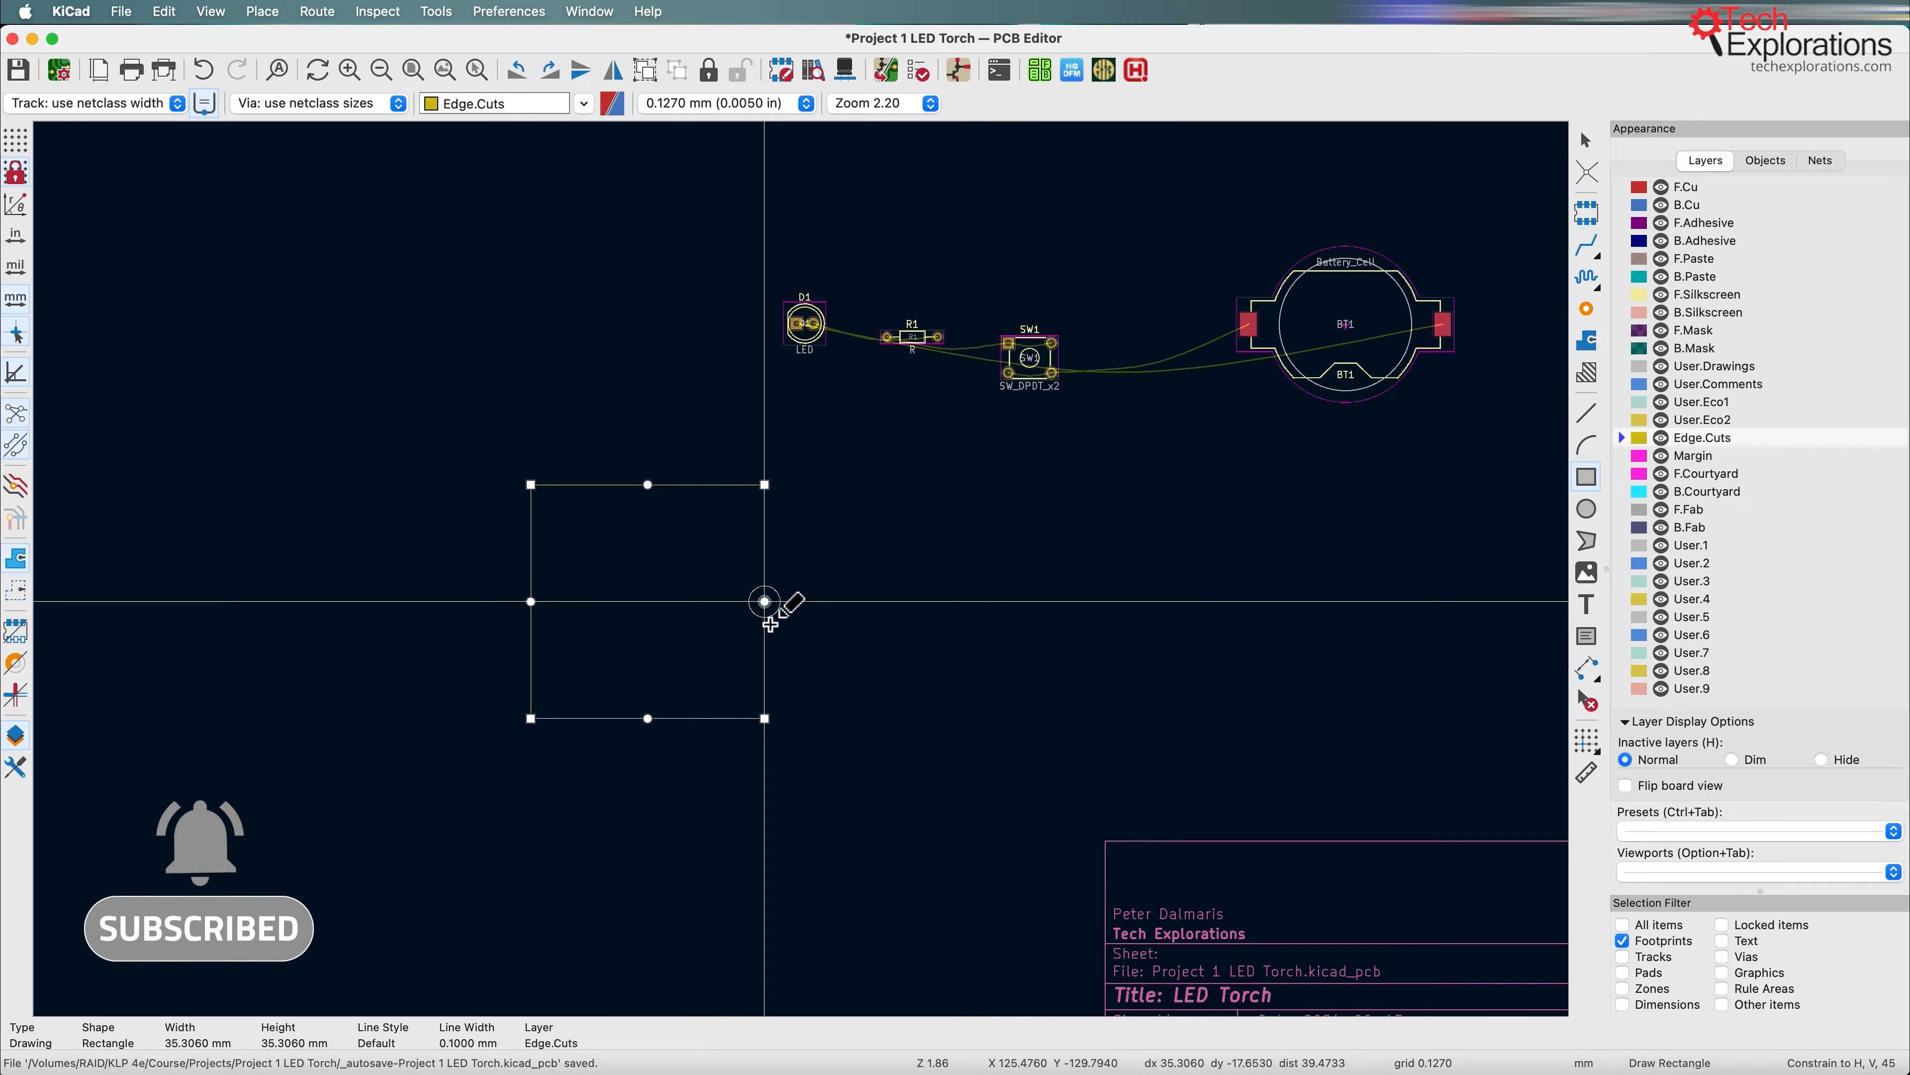
left_click(1588, 141)
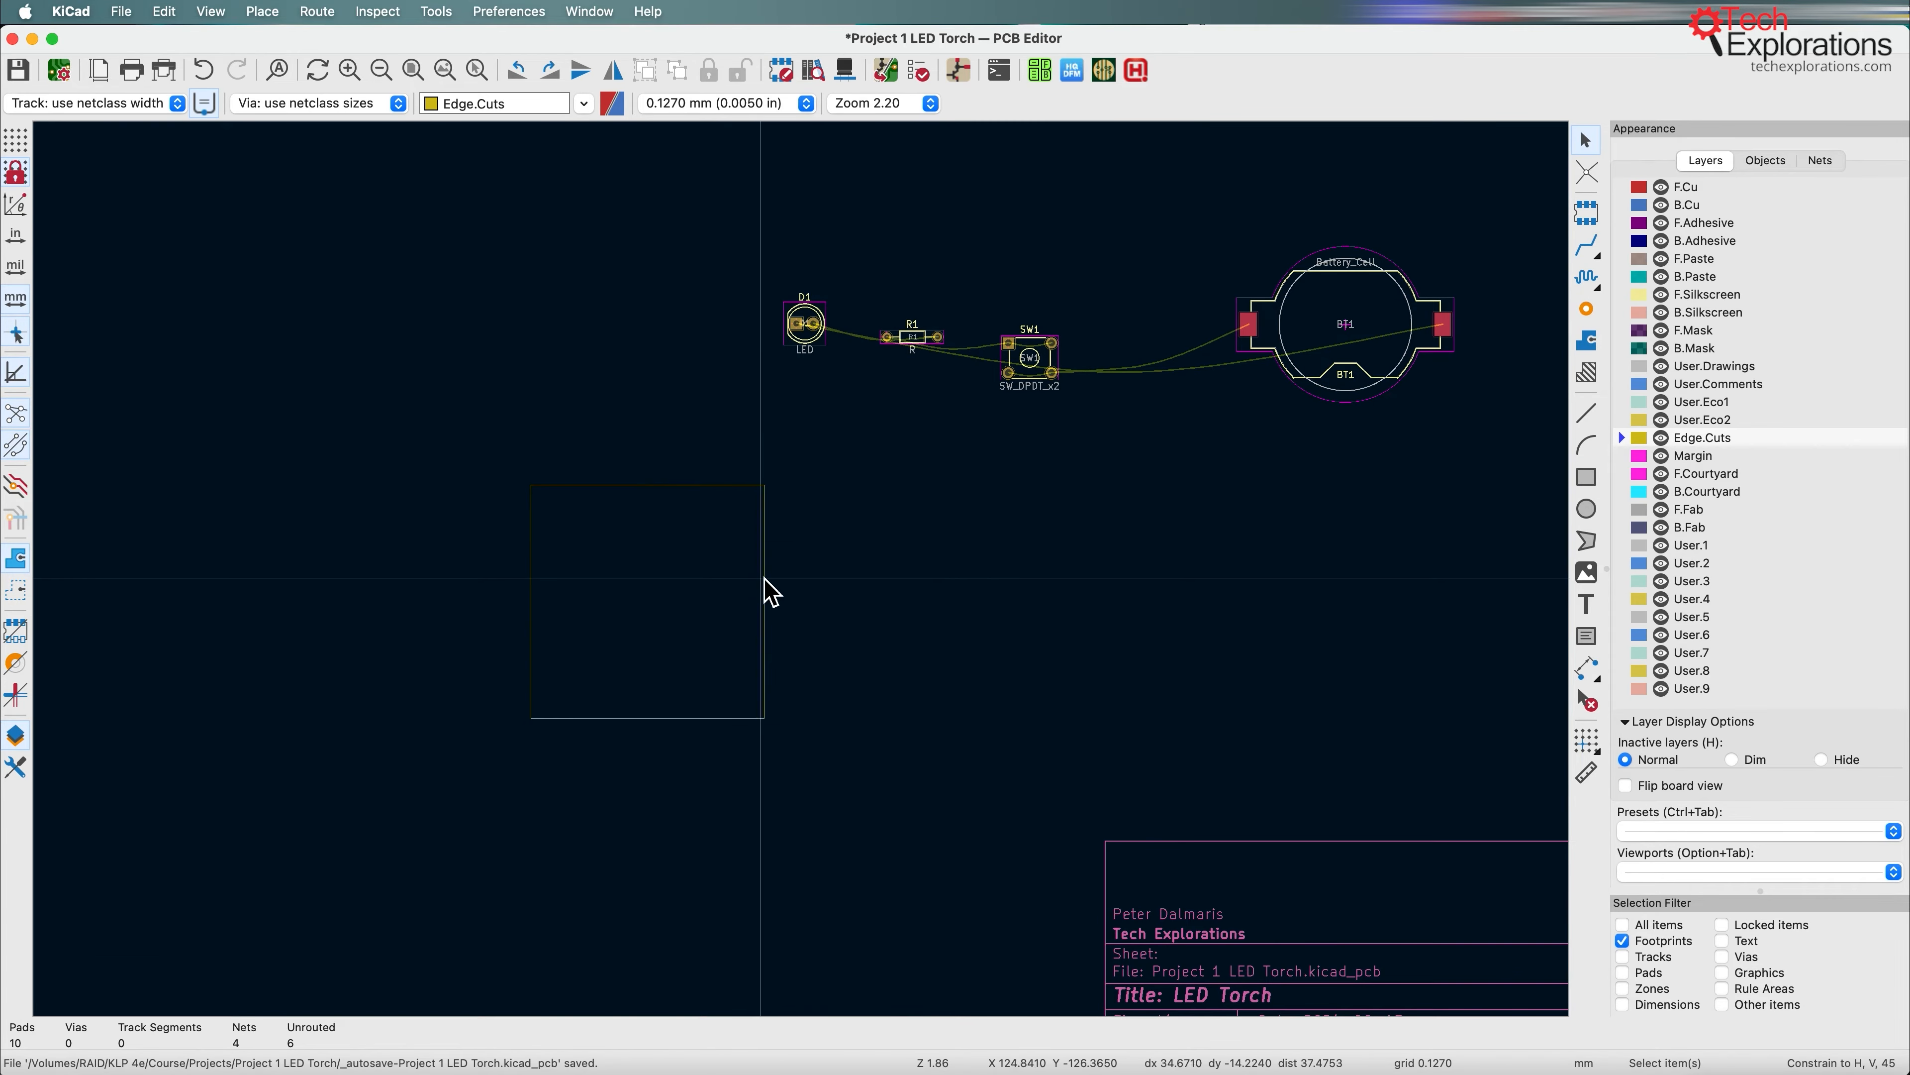
Step: Restrict the selection filter to Graphics by adding Graphics and excluding Footprints
scroll(810, 584, "down", 2)
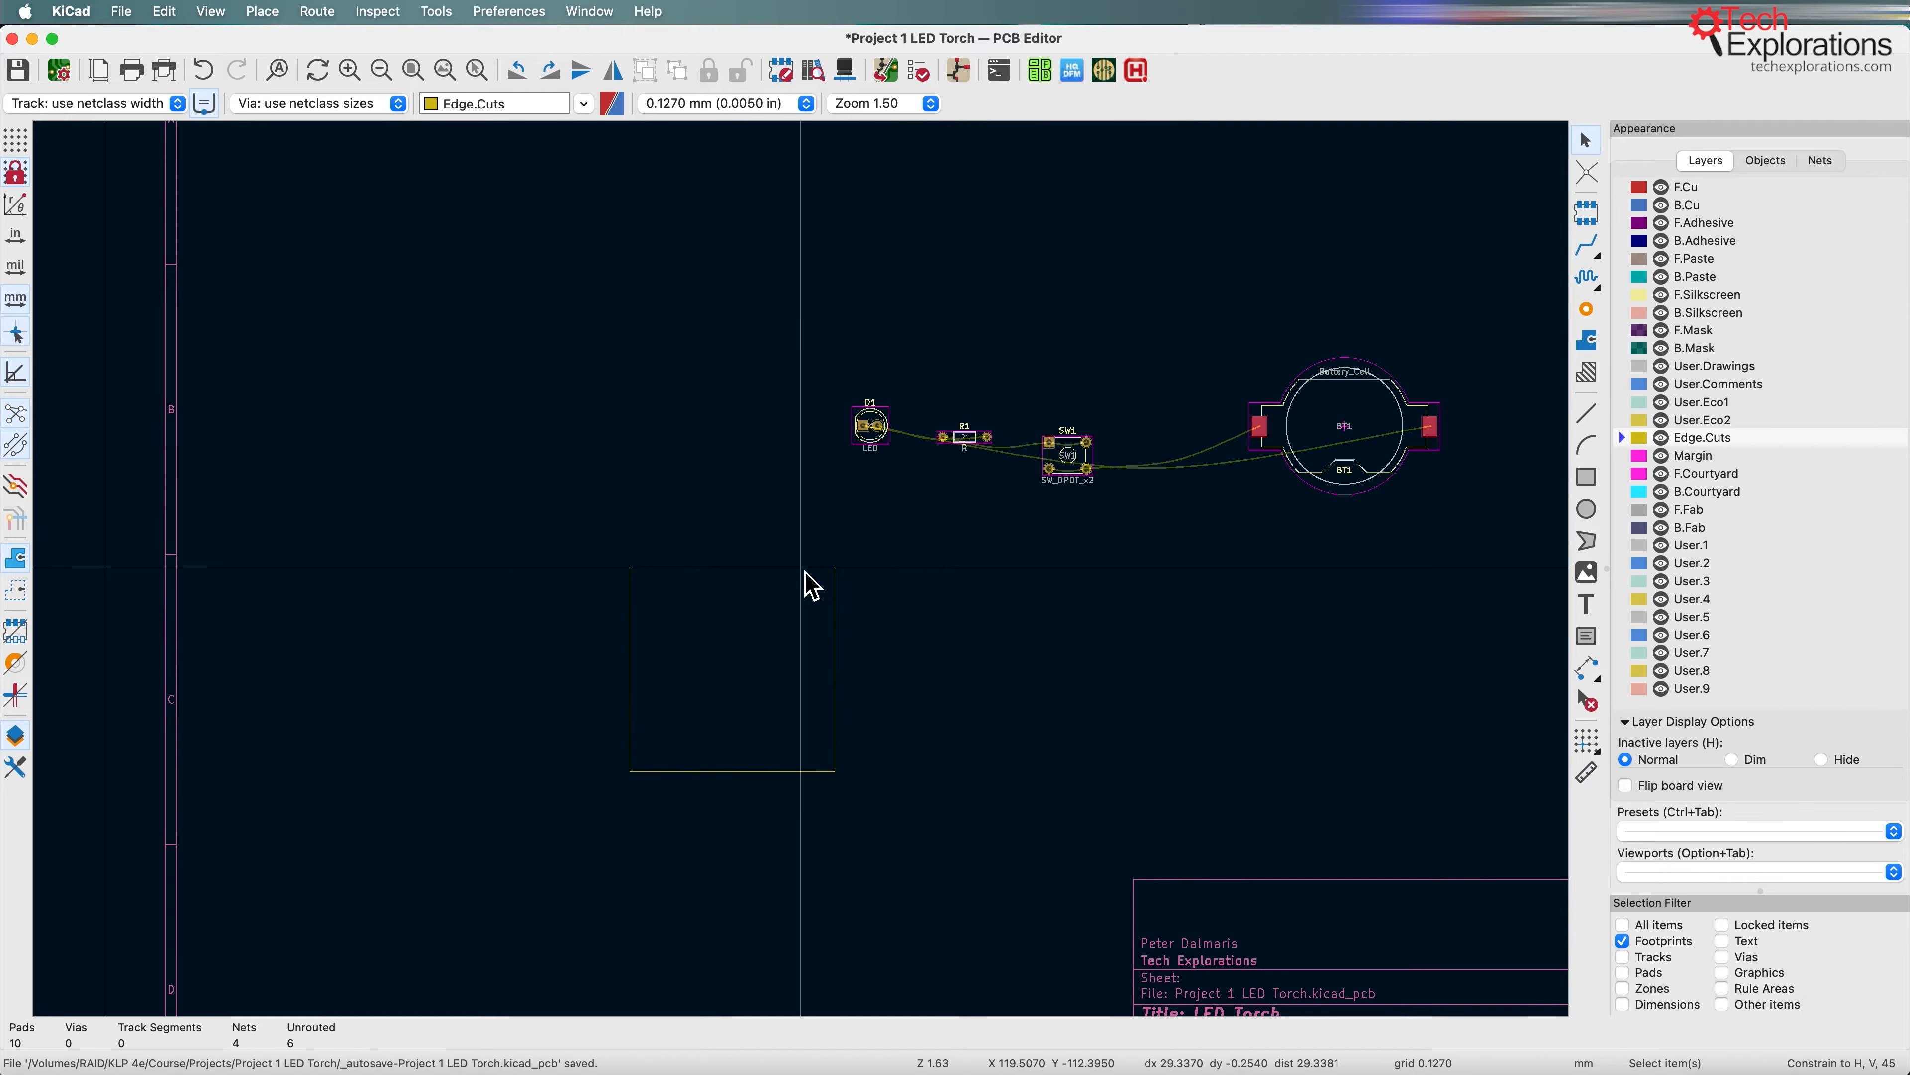
left_click(1722, 972)
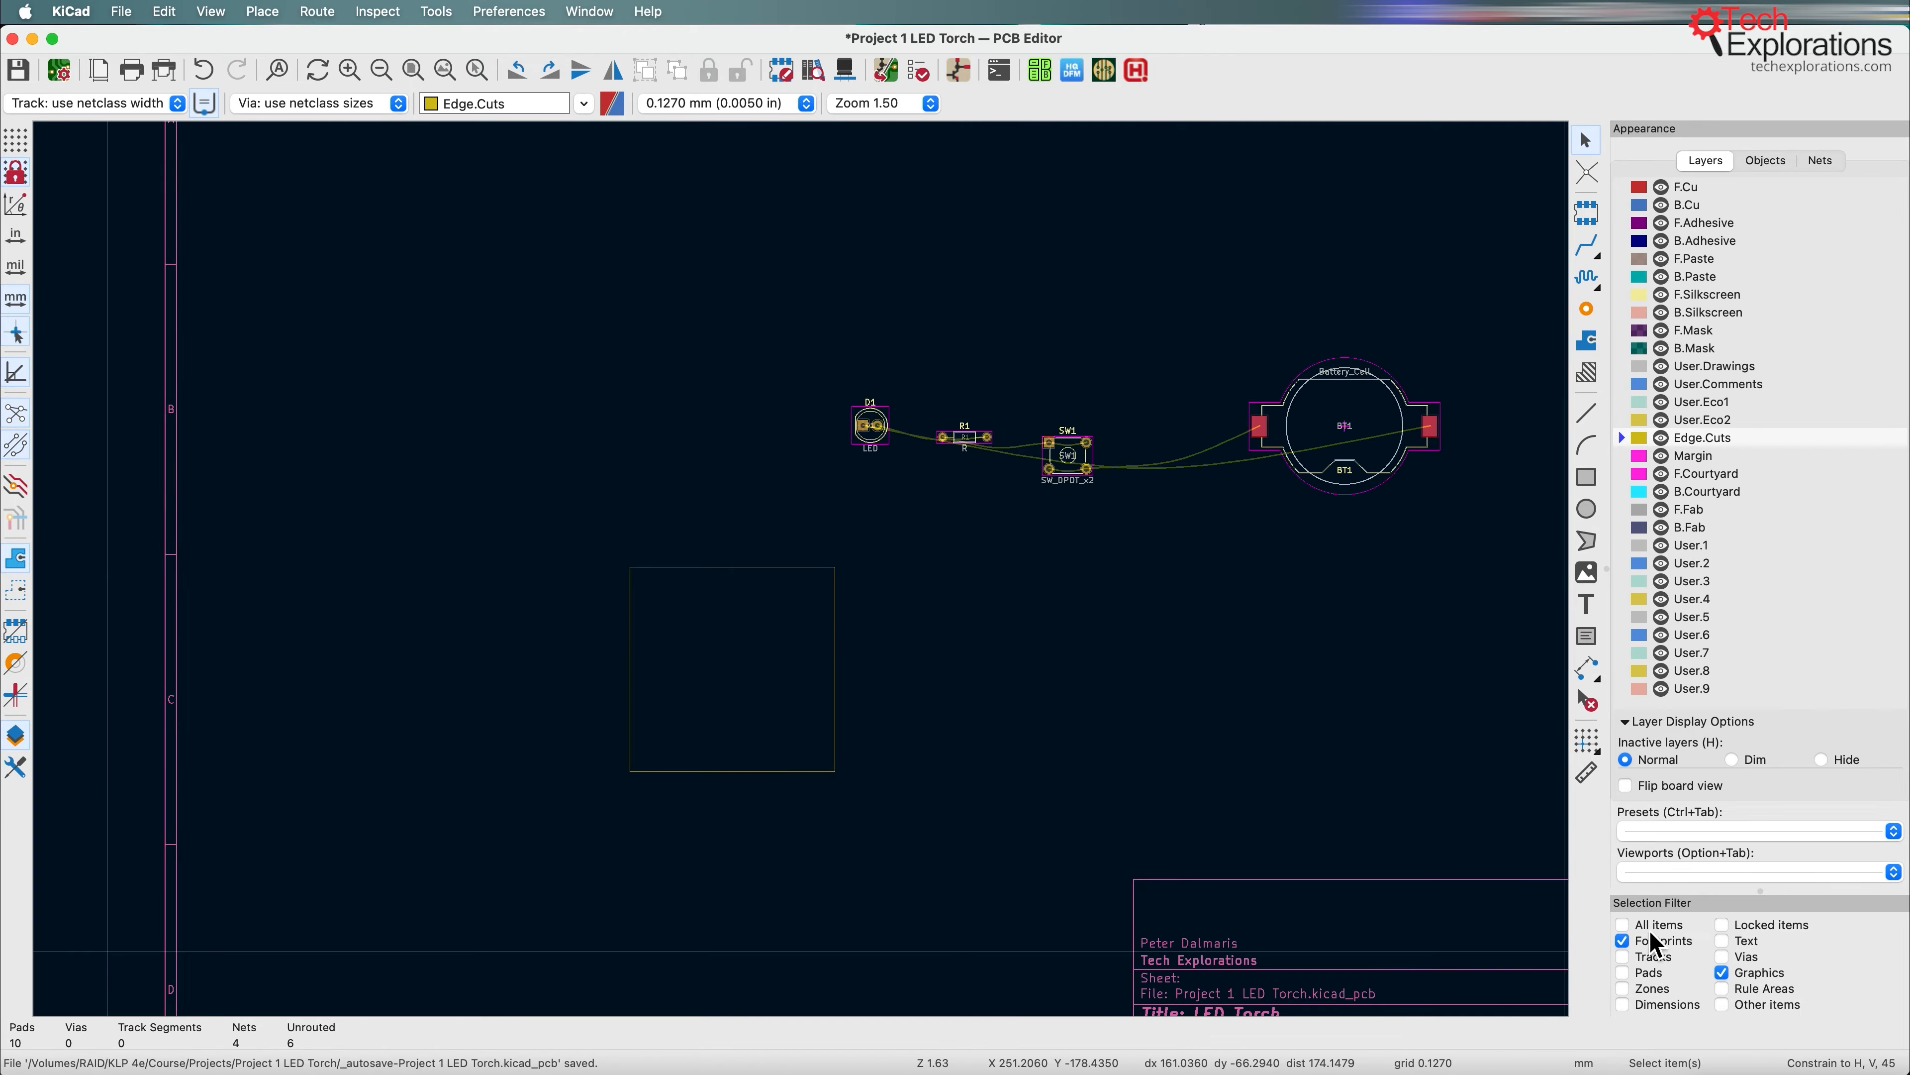
left_click(1623, 941)
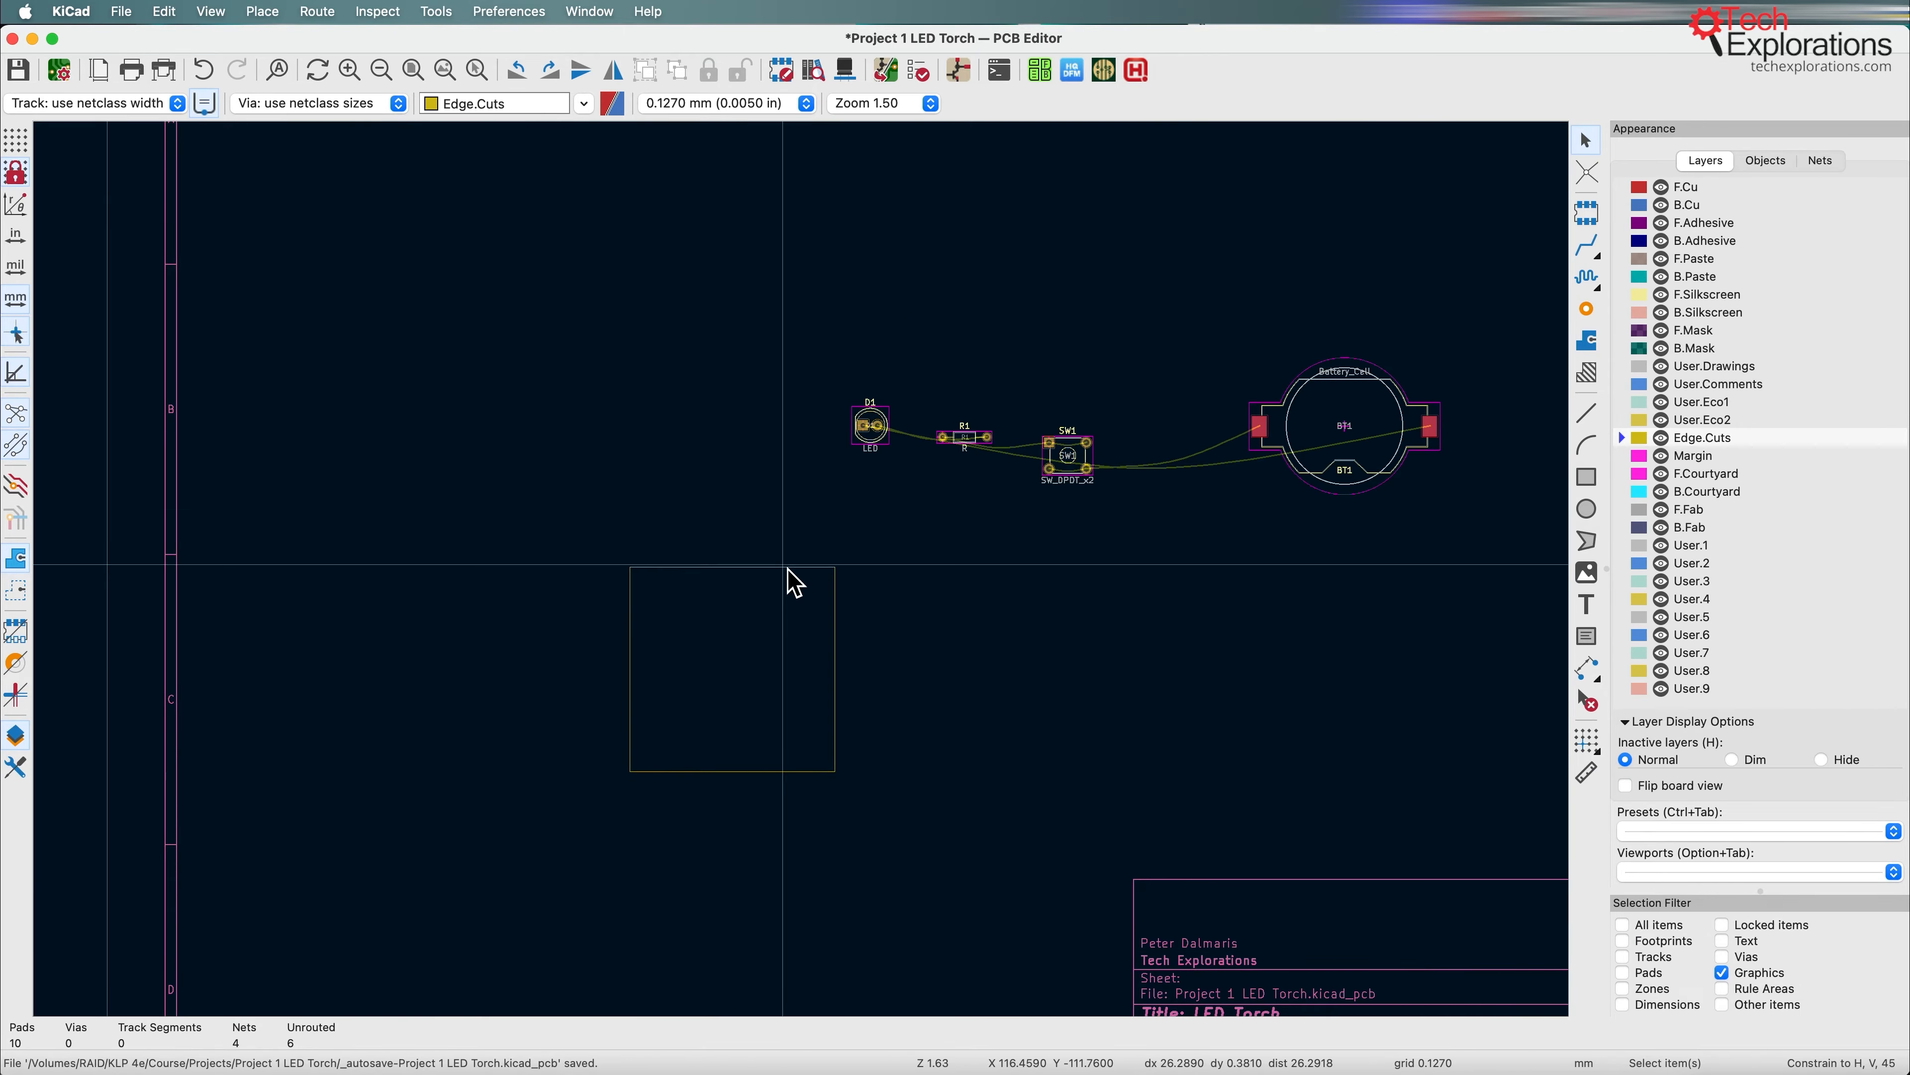
Step: Resize the Edge.Cuts outline to a rectangle about 66.2 mm wide and 26.4 mm high
scroll(798, 581, "up", 2)
left_click(805, 574)
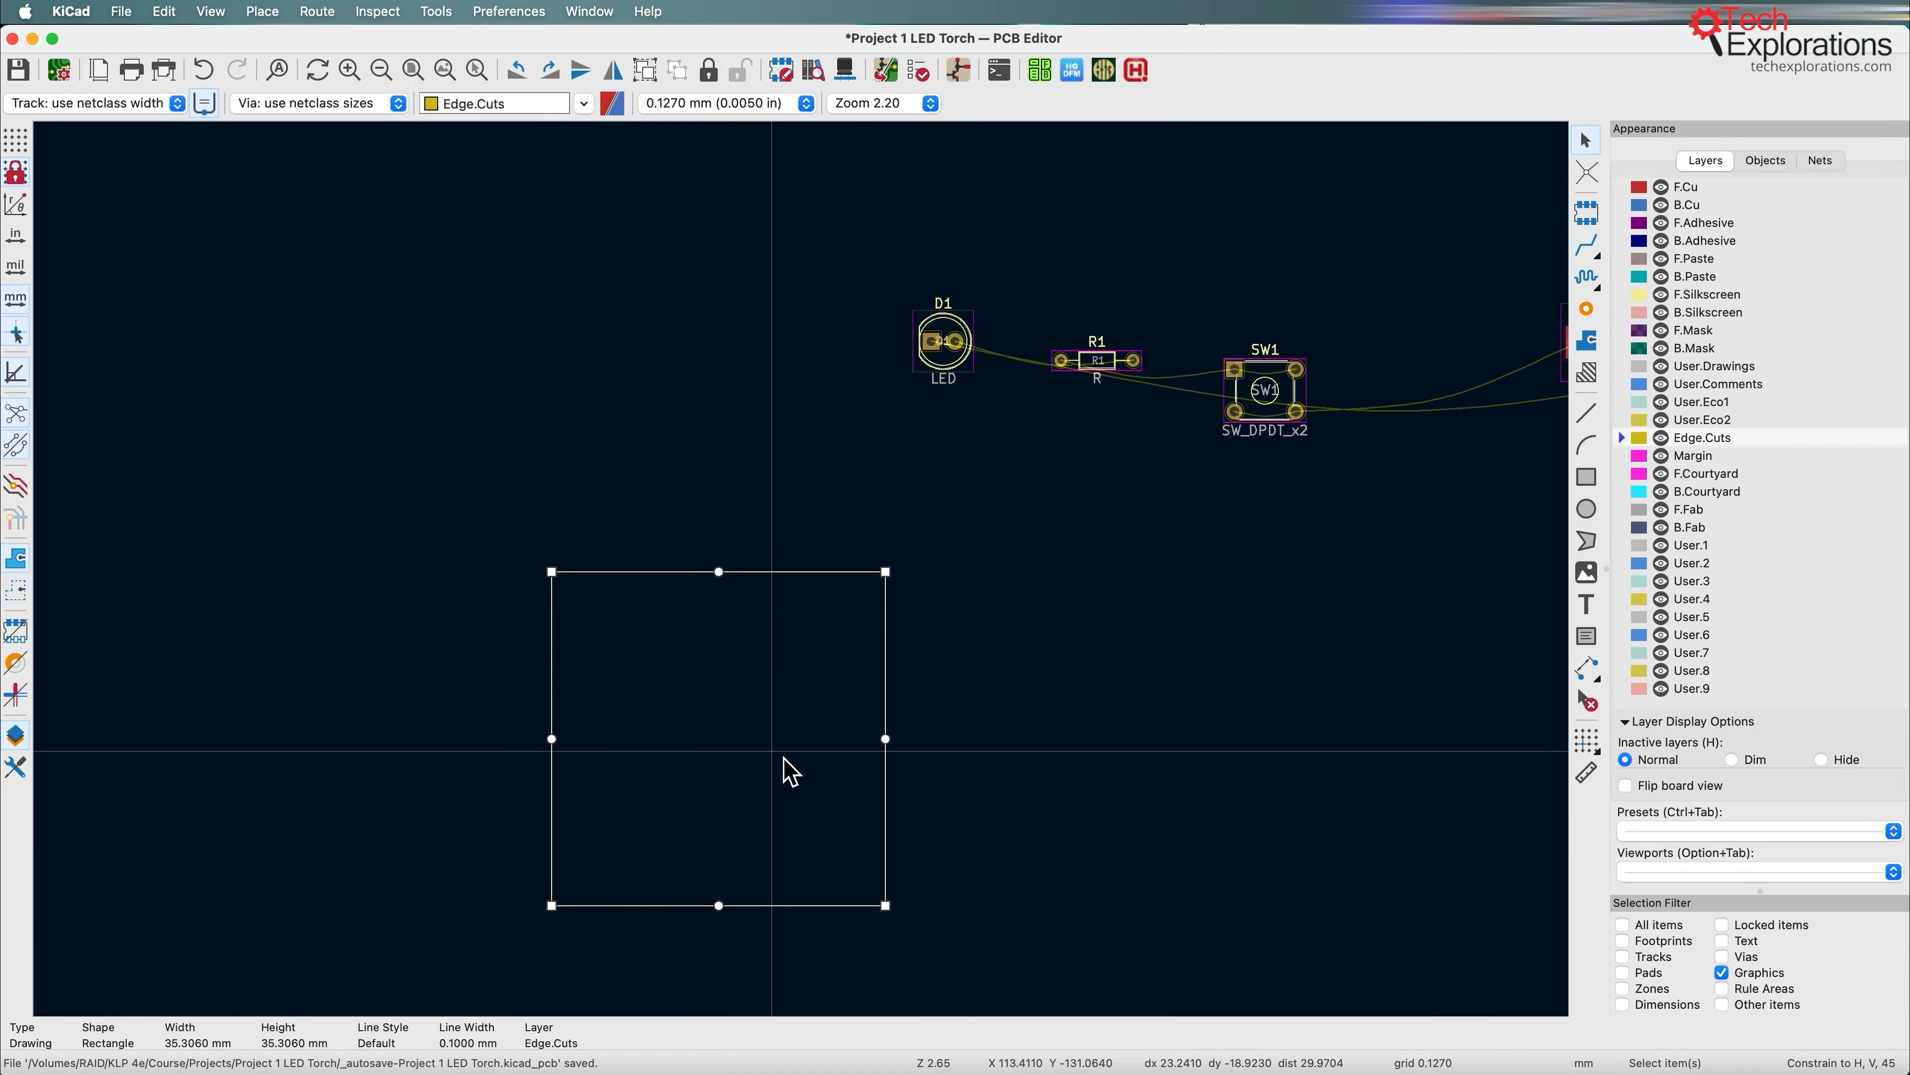
left_click_drag(895, 680, 1138, 683)
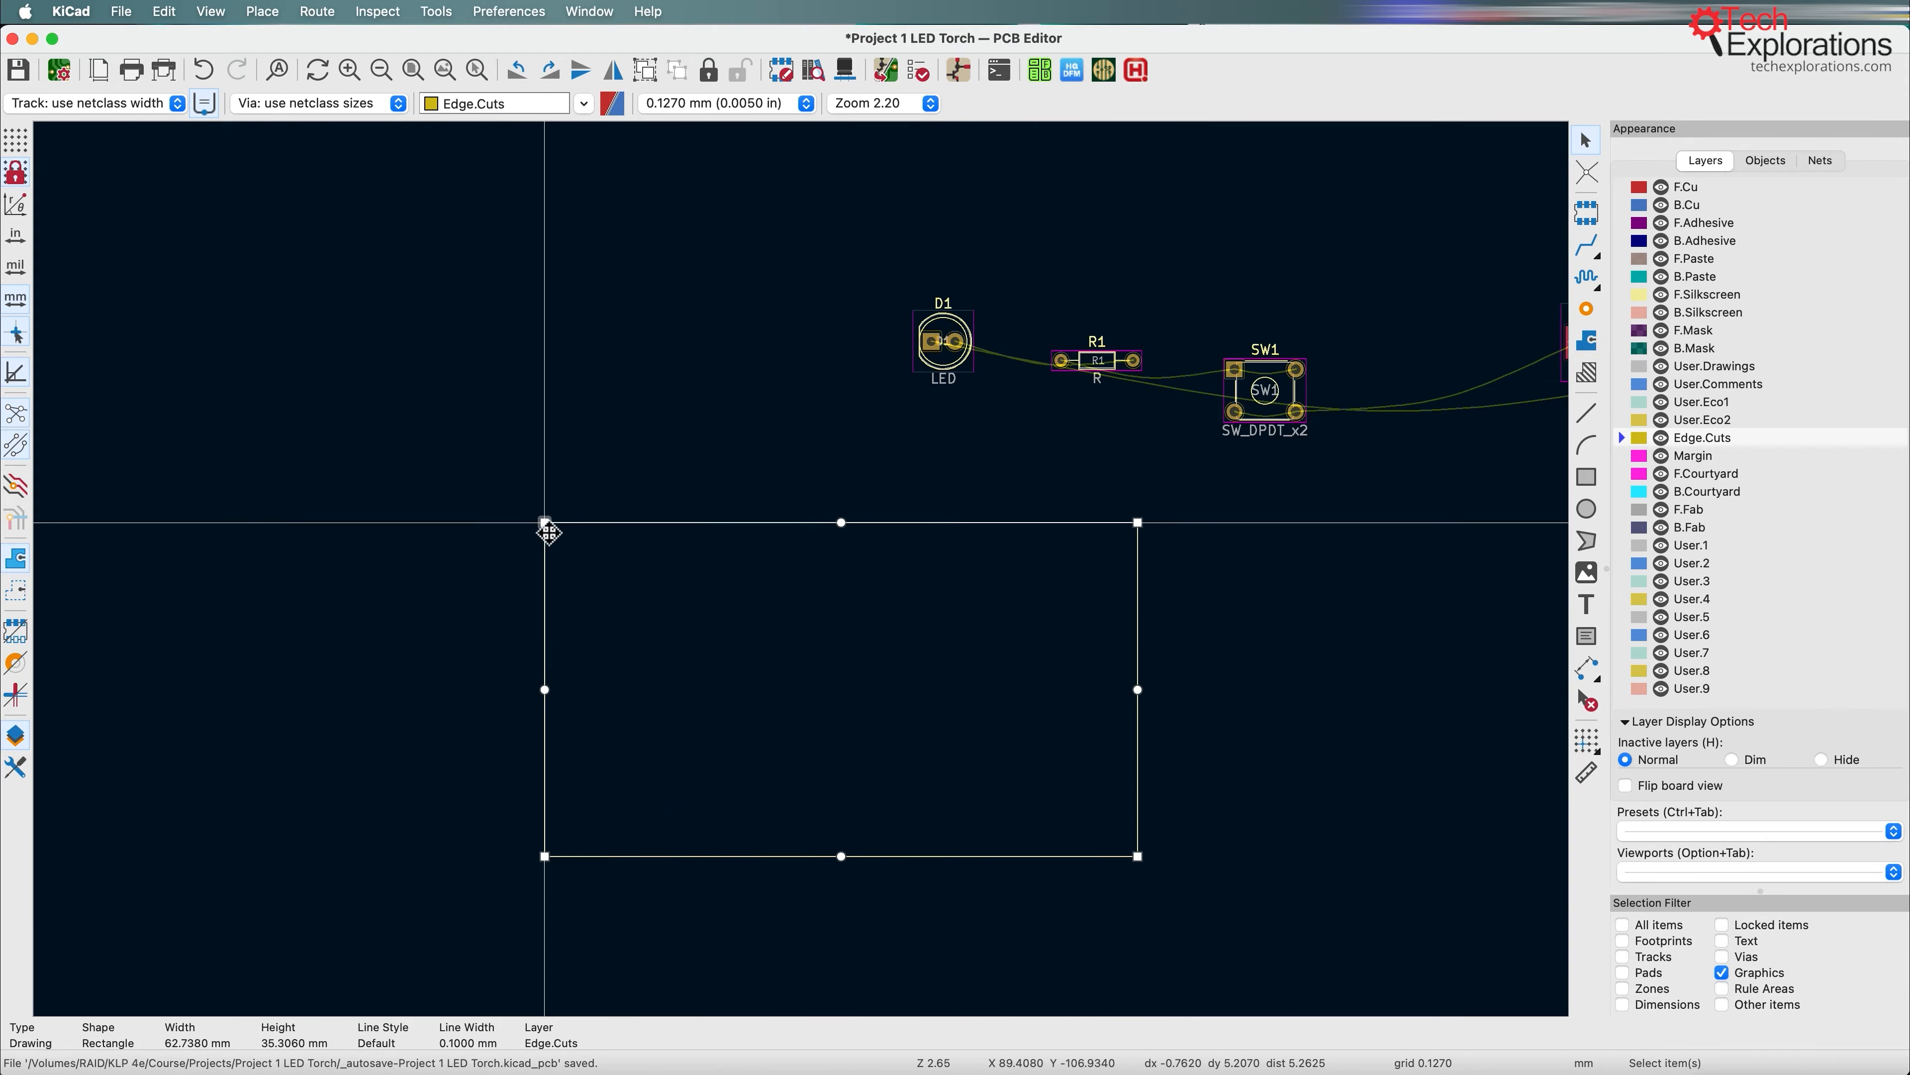
key("space")
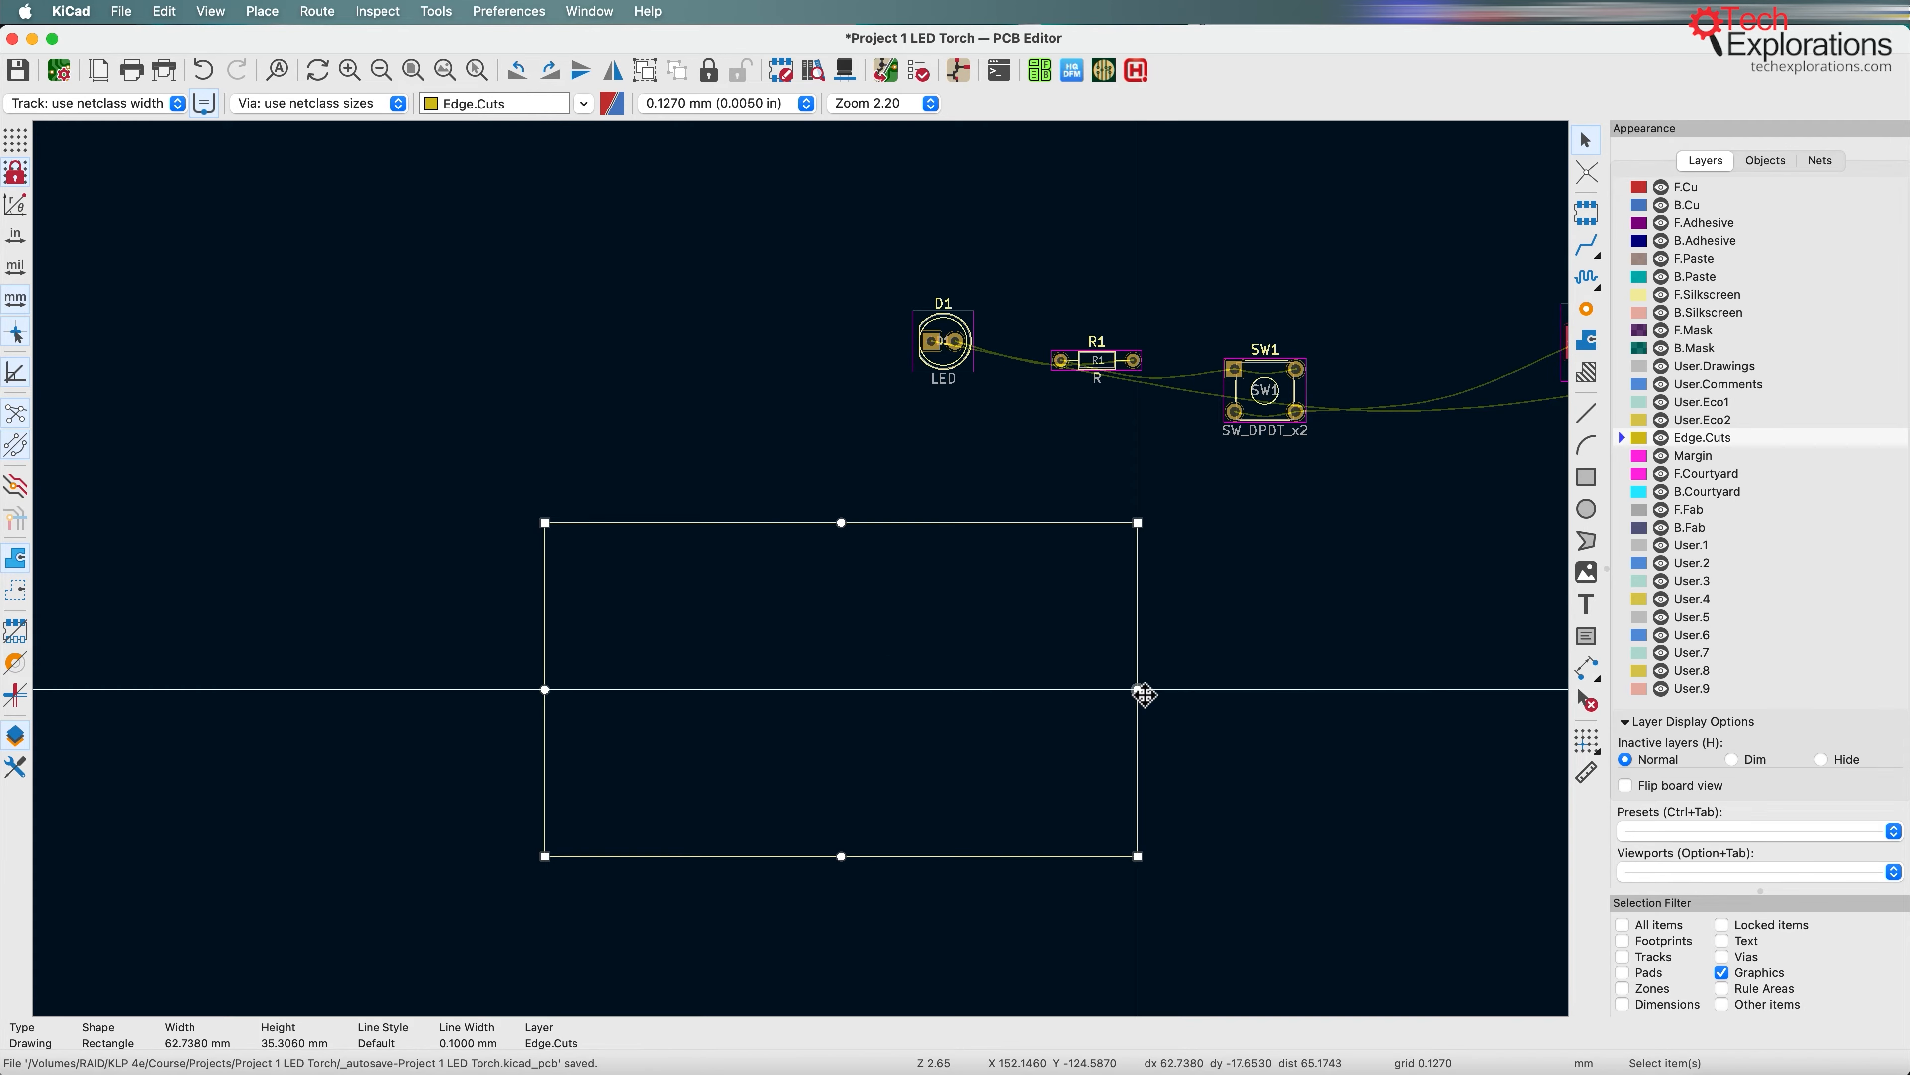
mouse_move(1143, 692)
left_mouse_down()
mouse_move(1196, 692)
mouse_move(1157, 693)
mouse_move(1179, 693)
left_mouse_up()
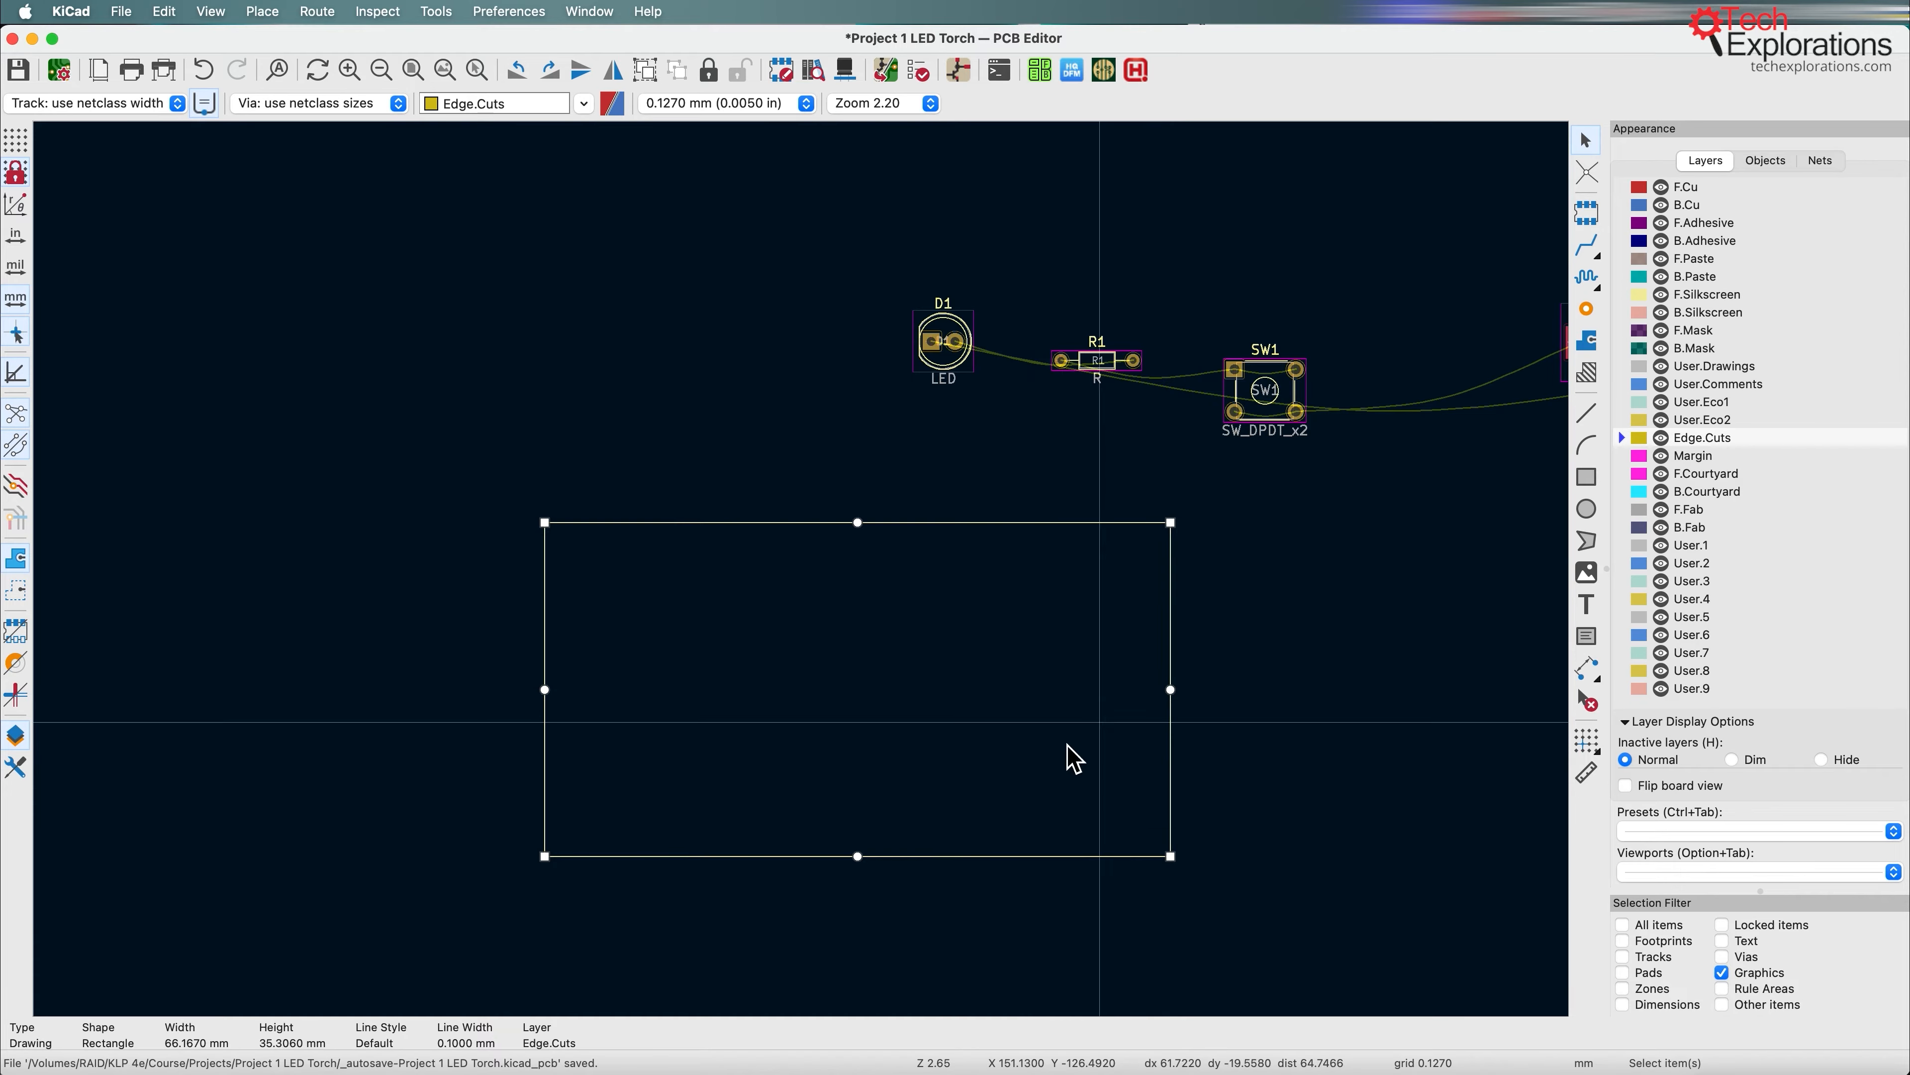
left_click_drag(862, 862, 879, 776)
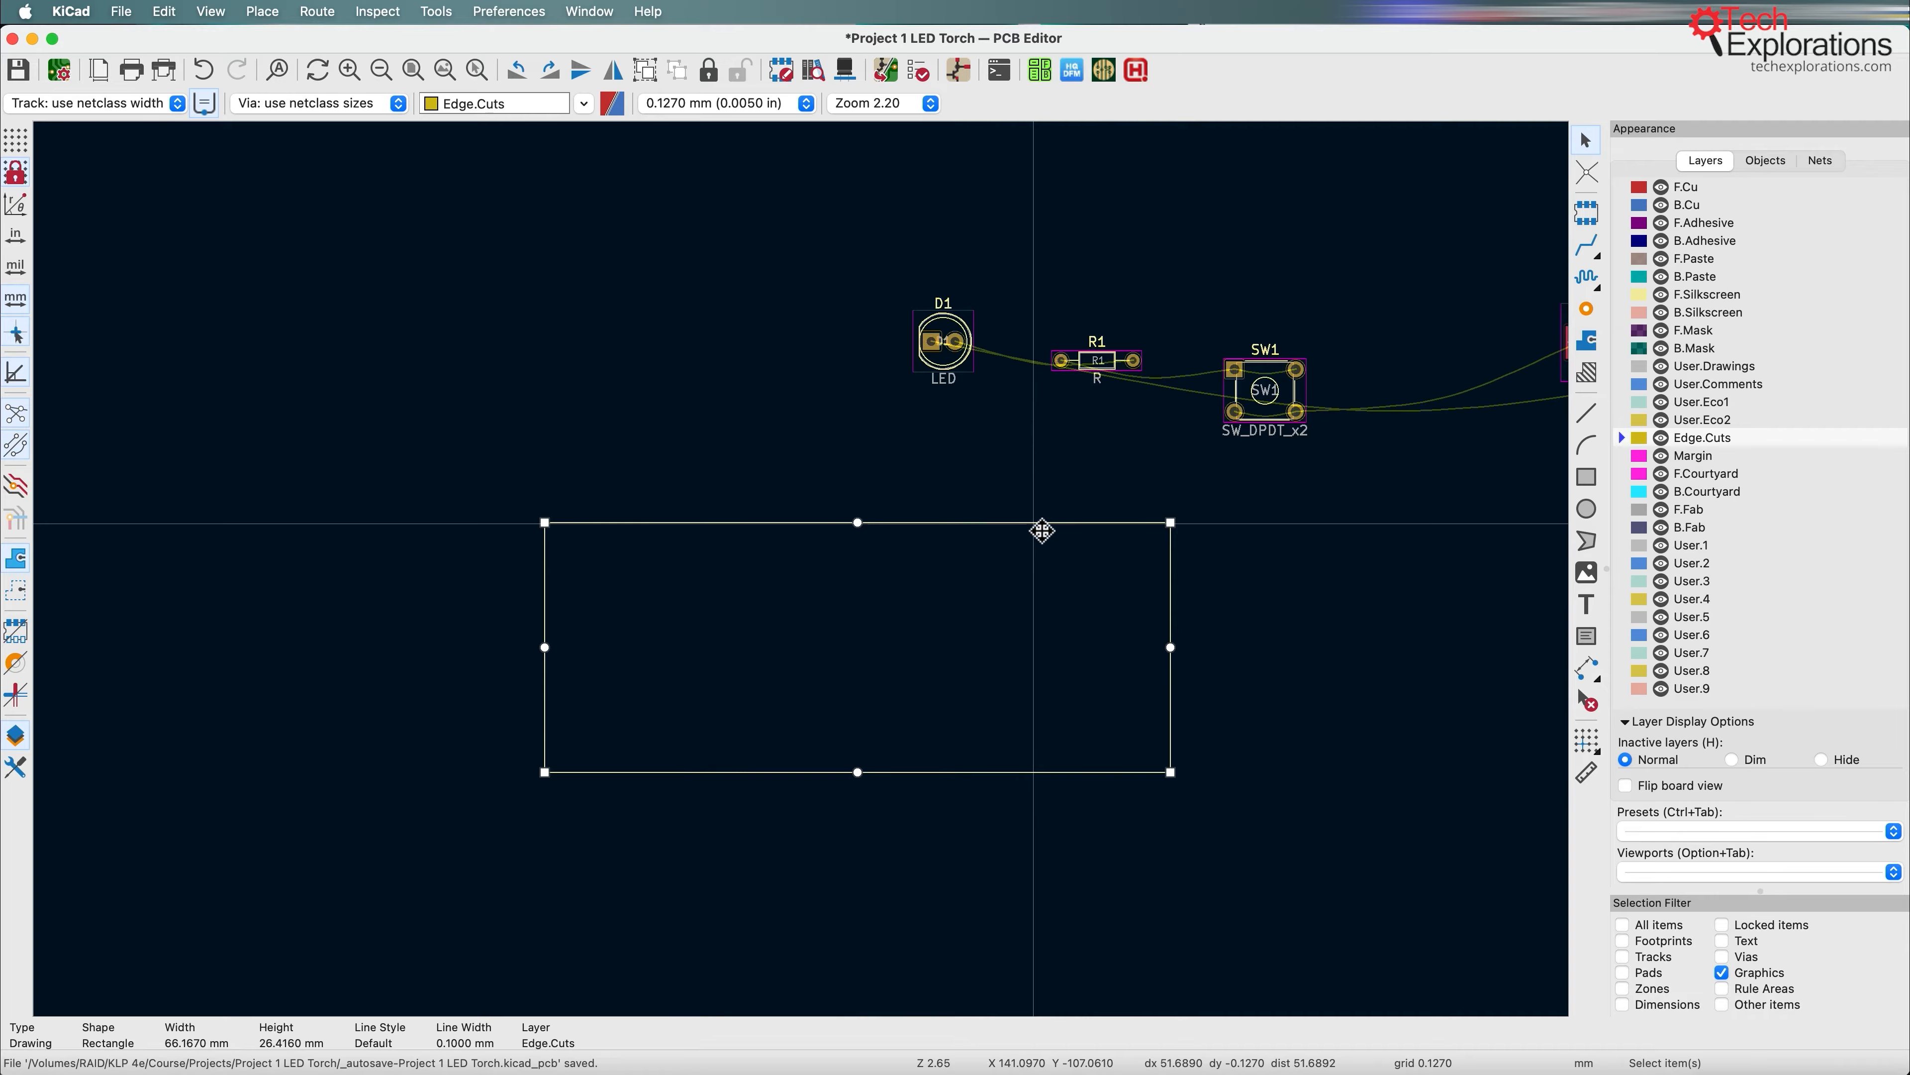
Step: Allow Footprints in the selection filter again and move battery holder BT1 into the right half of the board outline
middle_click_drag(1424, 613, 1377, 531)
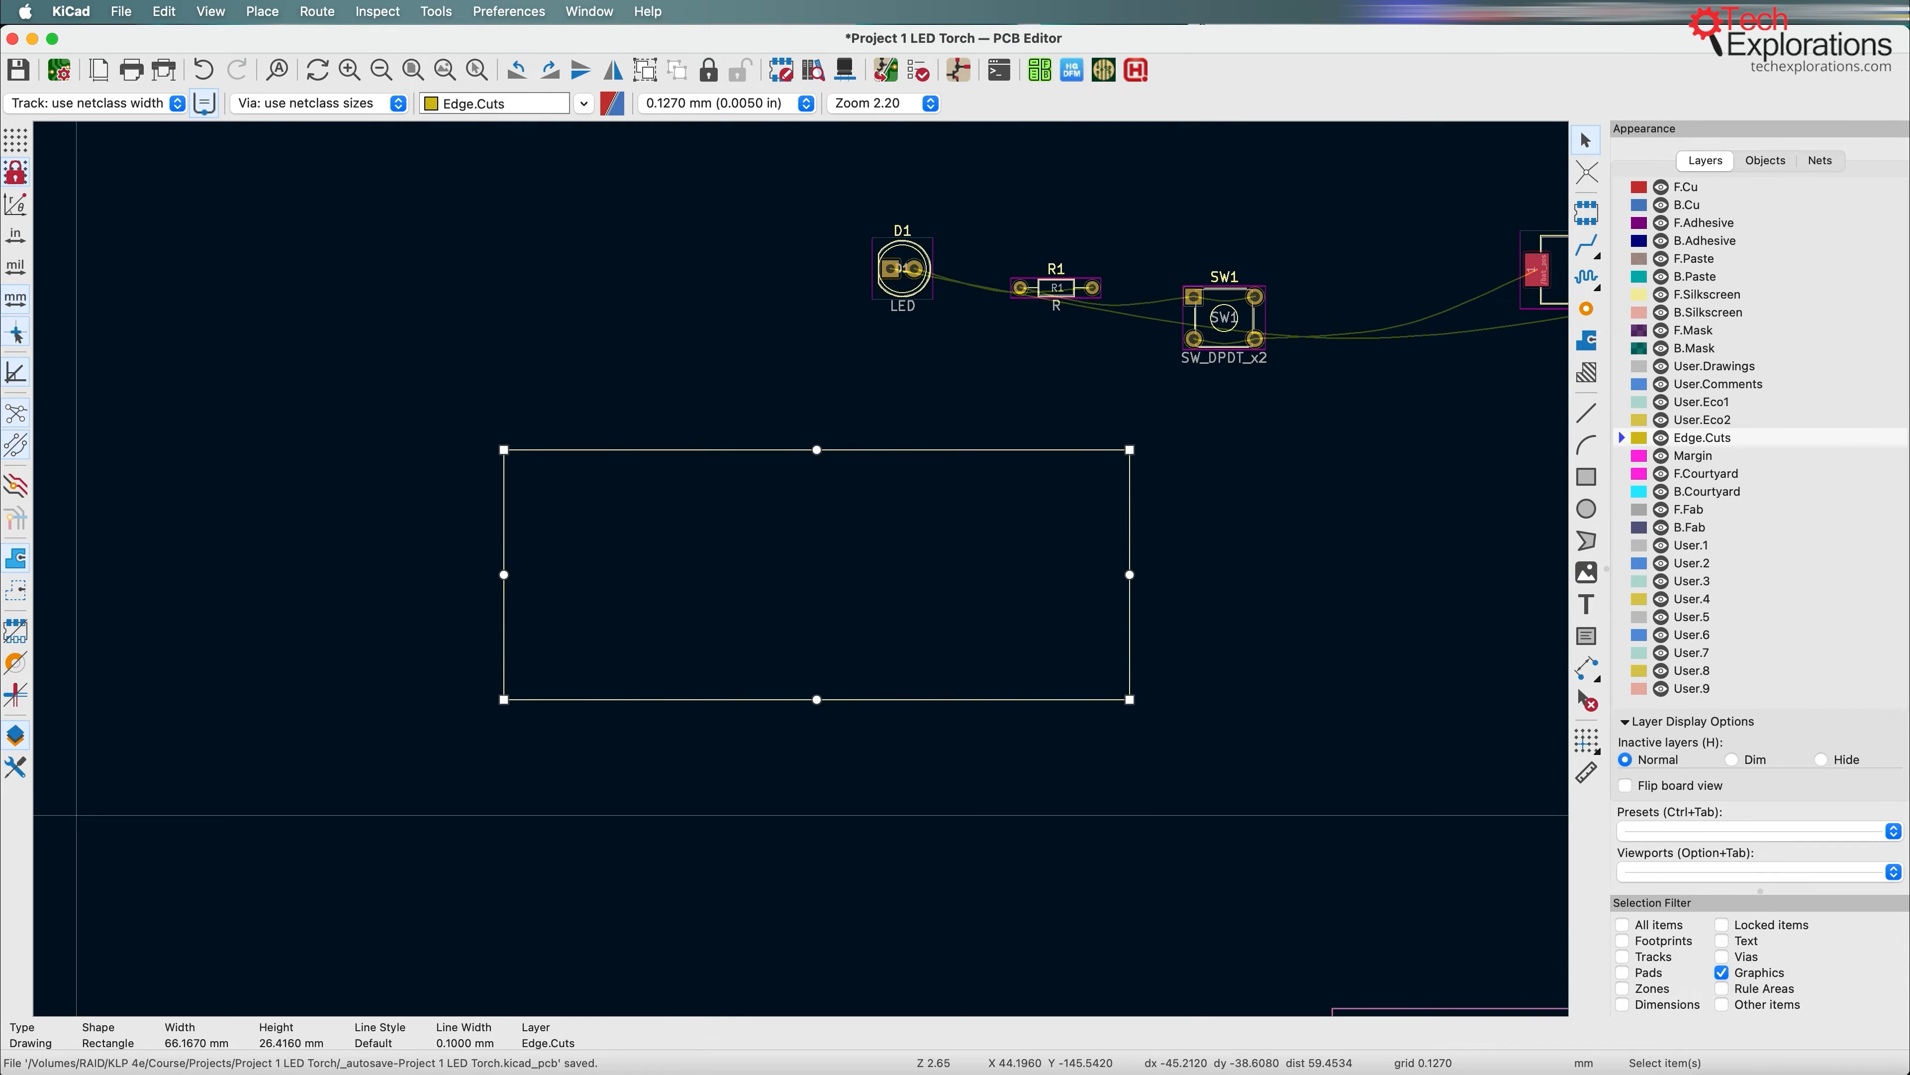
middle_click_drag(1420, 547, 1255, 544)
left_click(1476, 277)
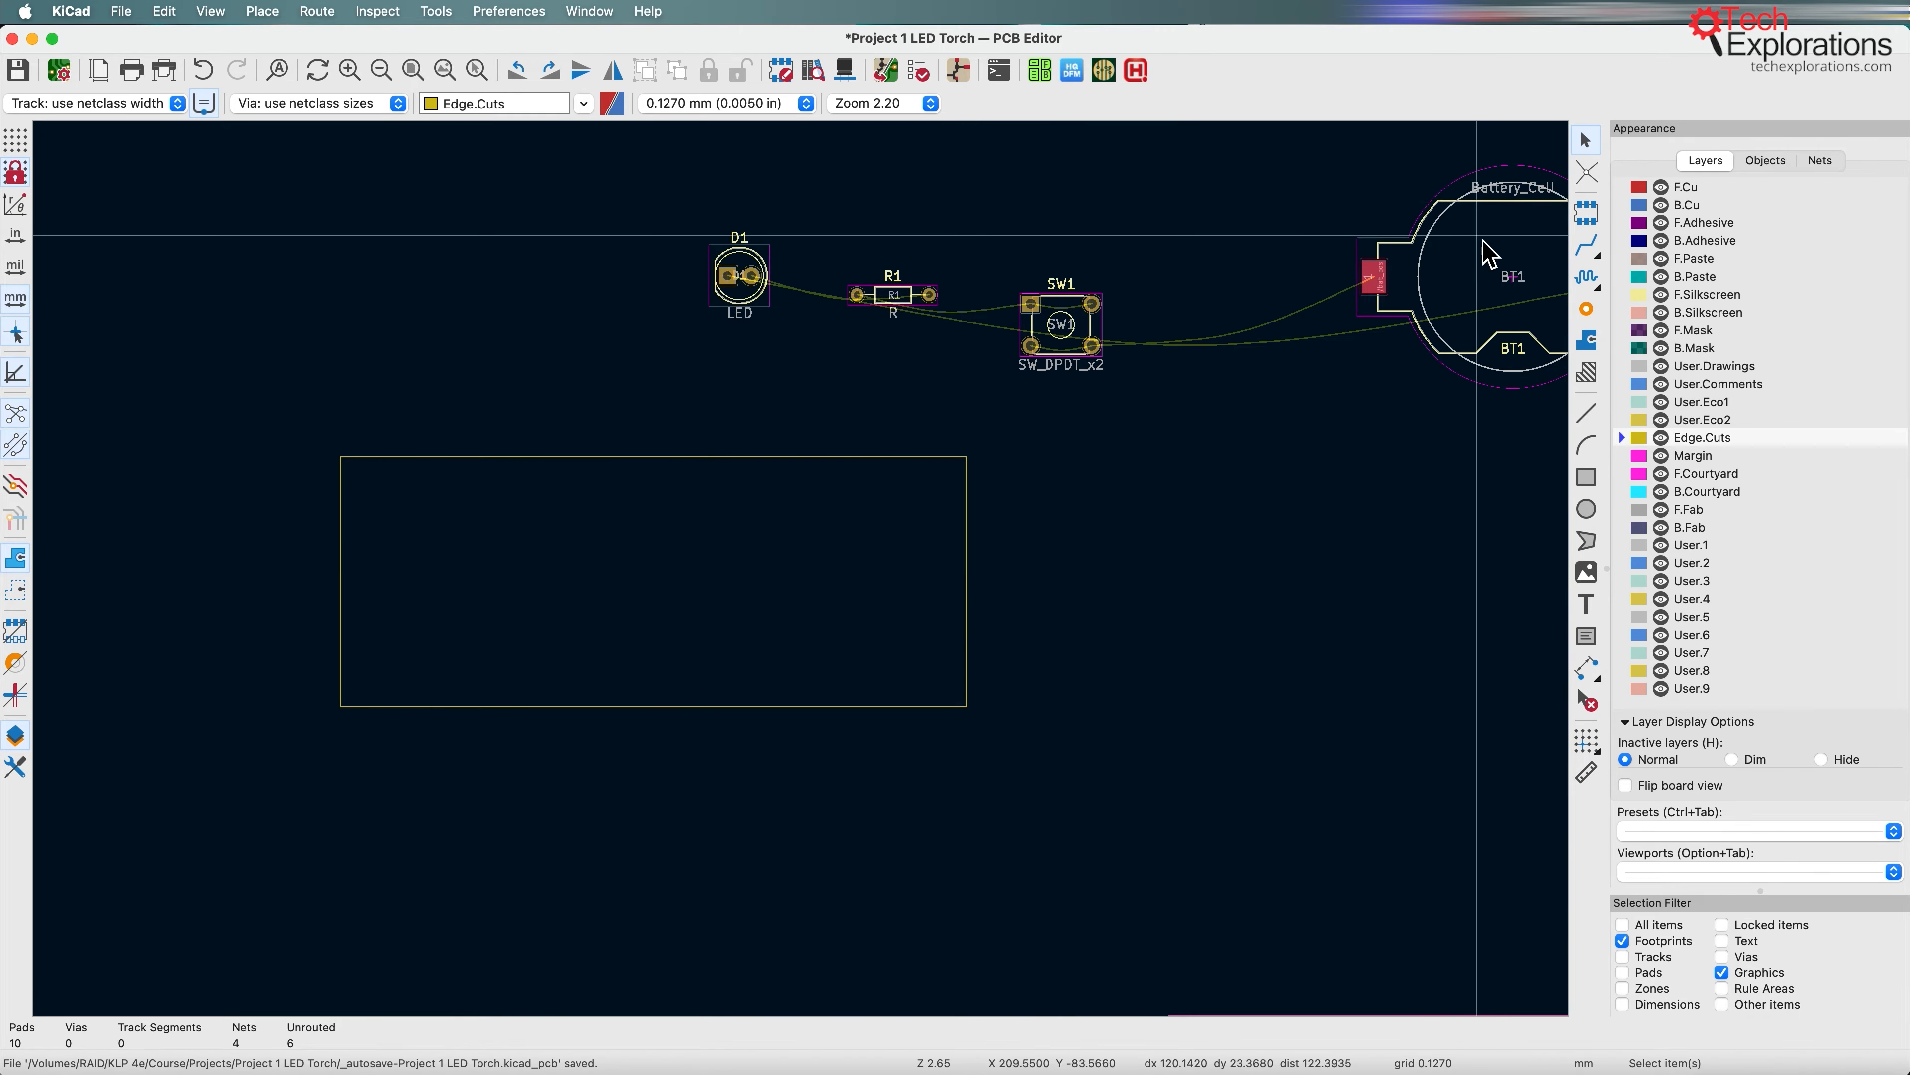
left_click(1487, 304)
left_click_drag(1488, 304, 816, 593)
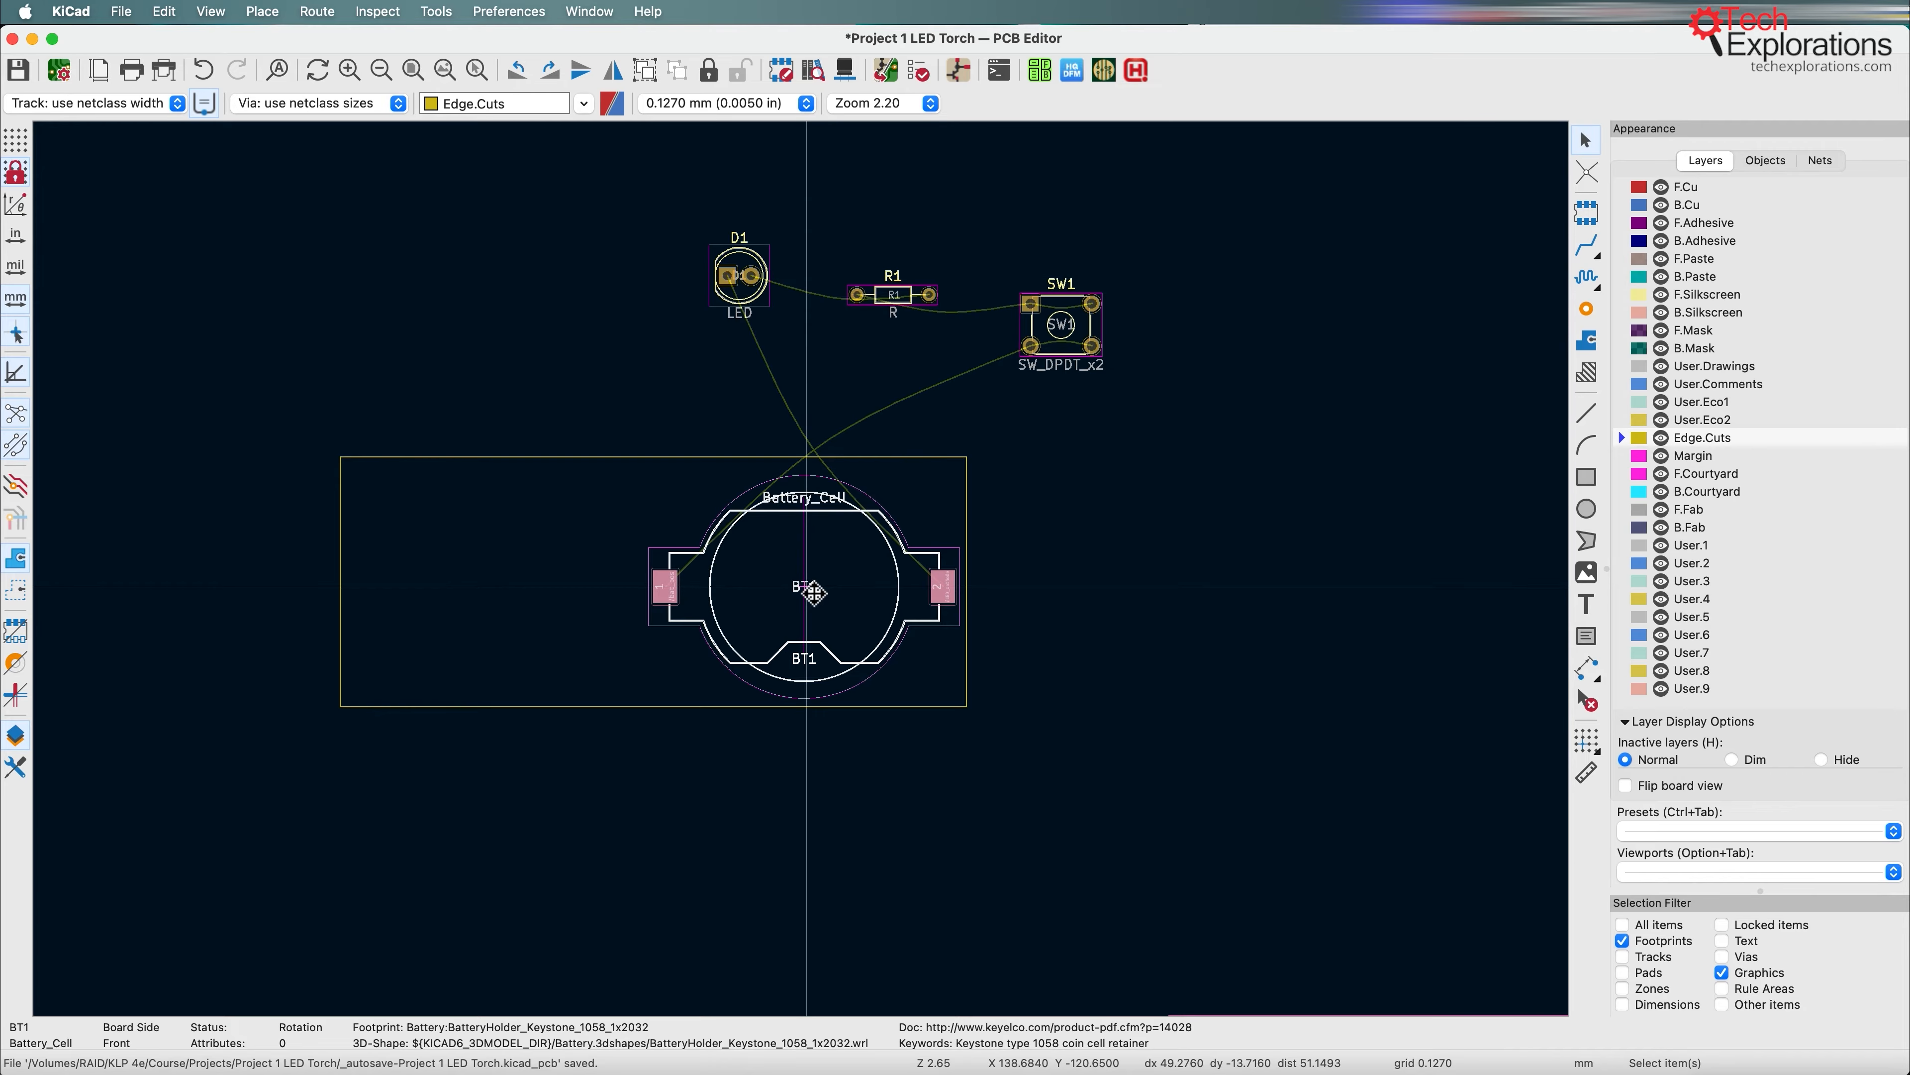
Step: Move switch SW1 just left of the battery holder and LED D1 to the left end of the board outline
left_click(1077, 354)
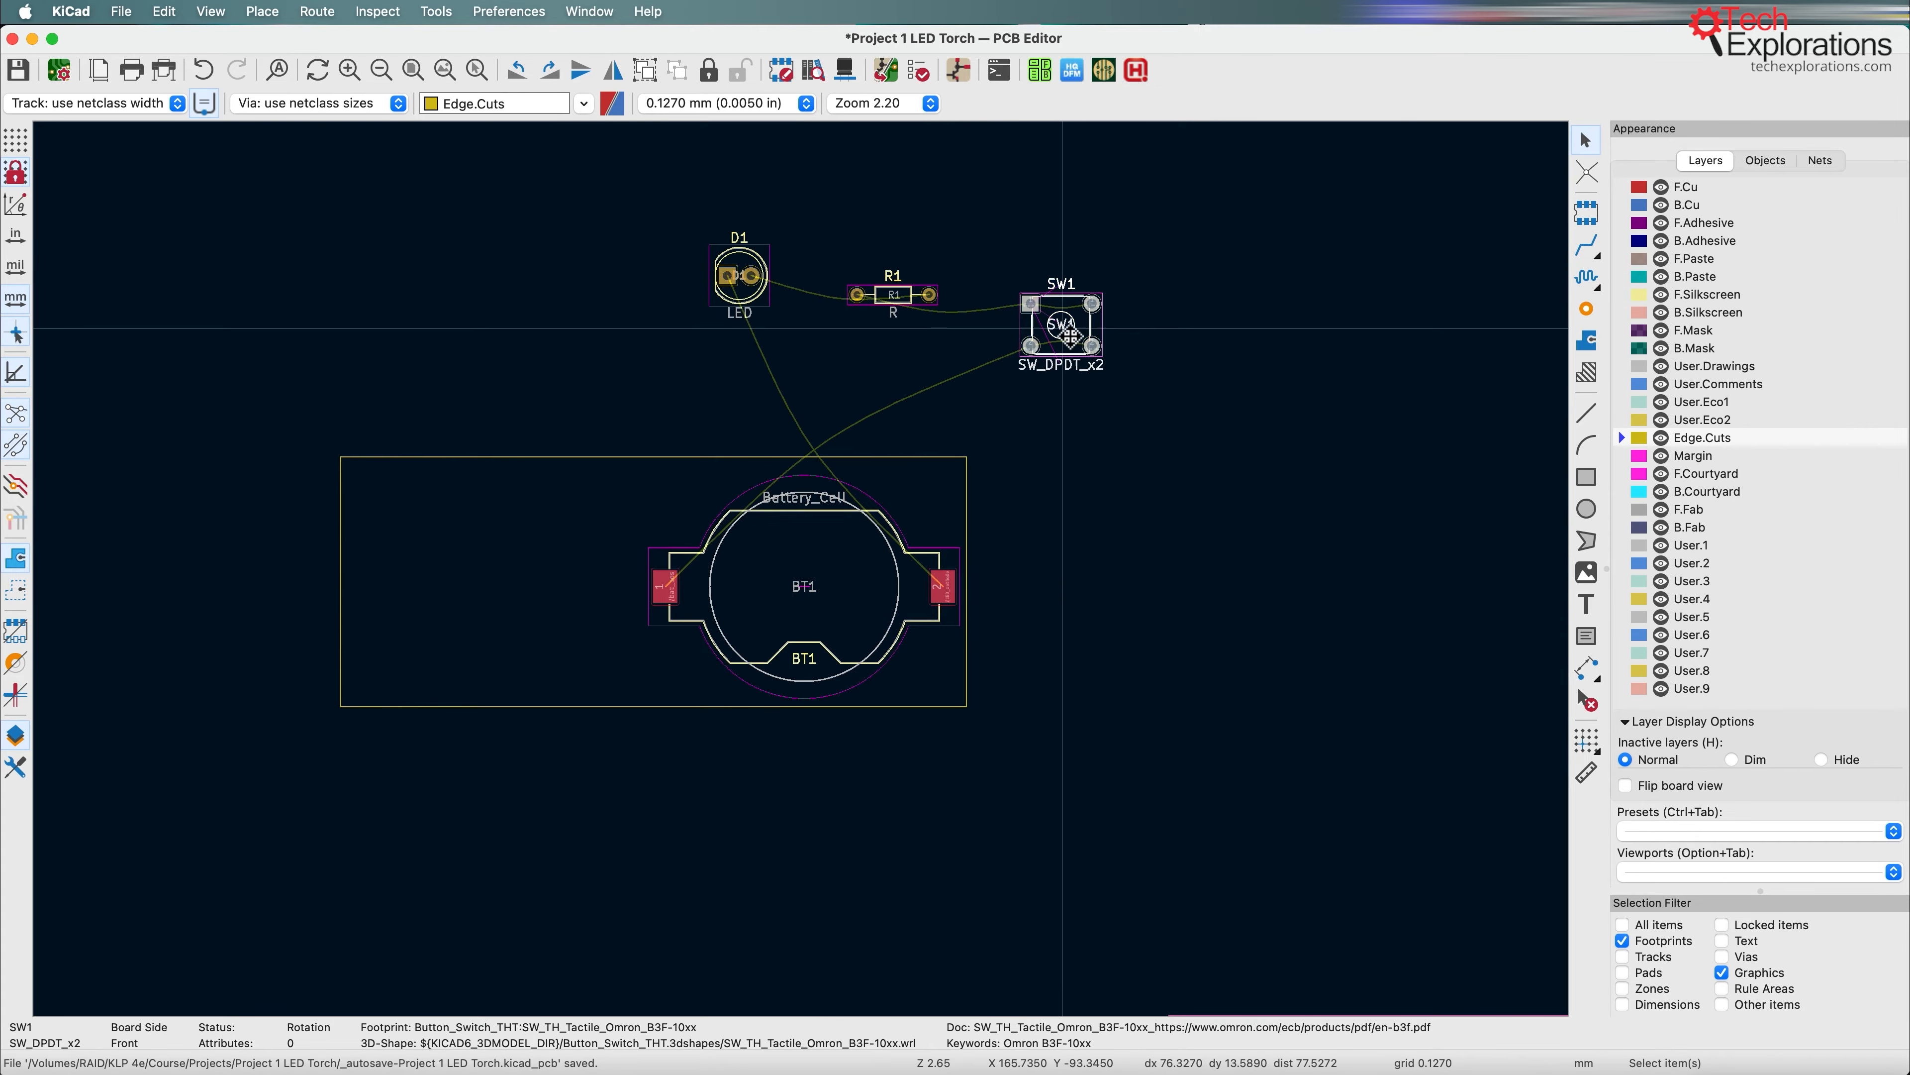
left_click_drag(1077, 353, 600, 580)
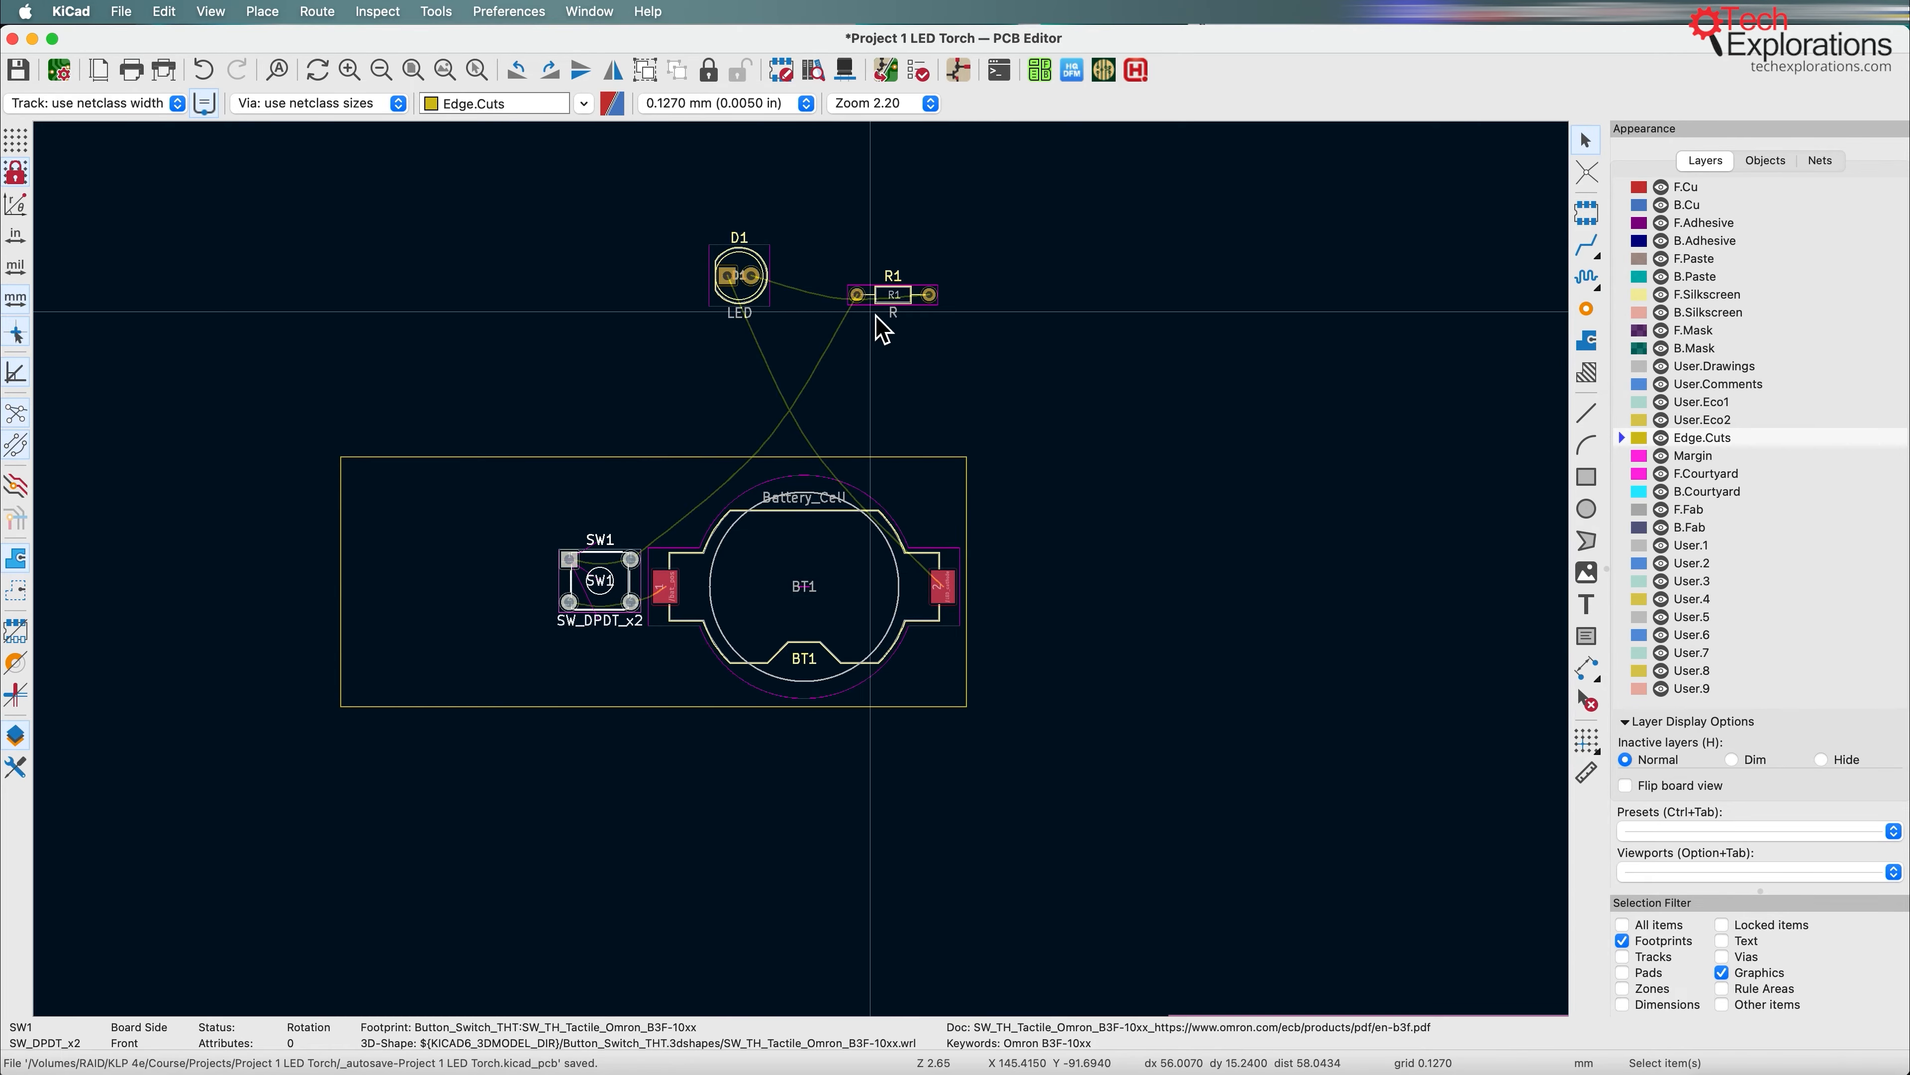
left_click_drag(743, 301, 384, 581)
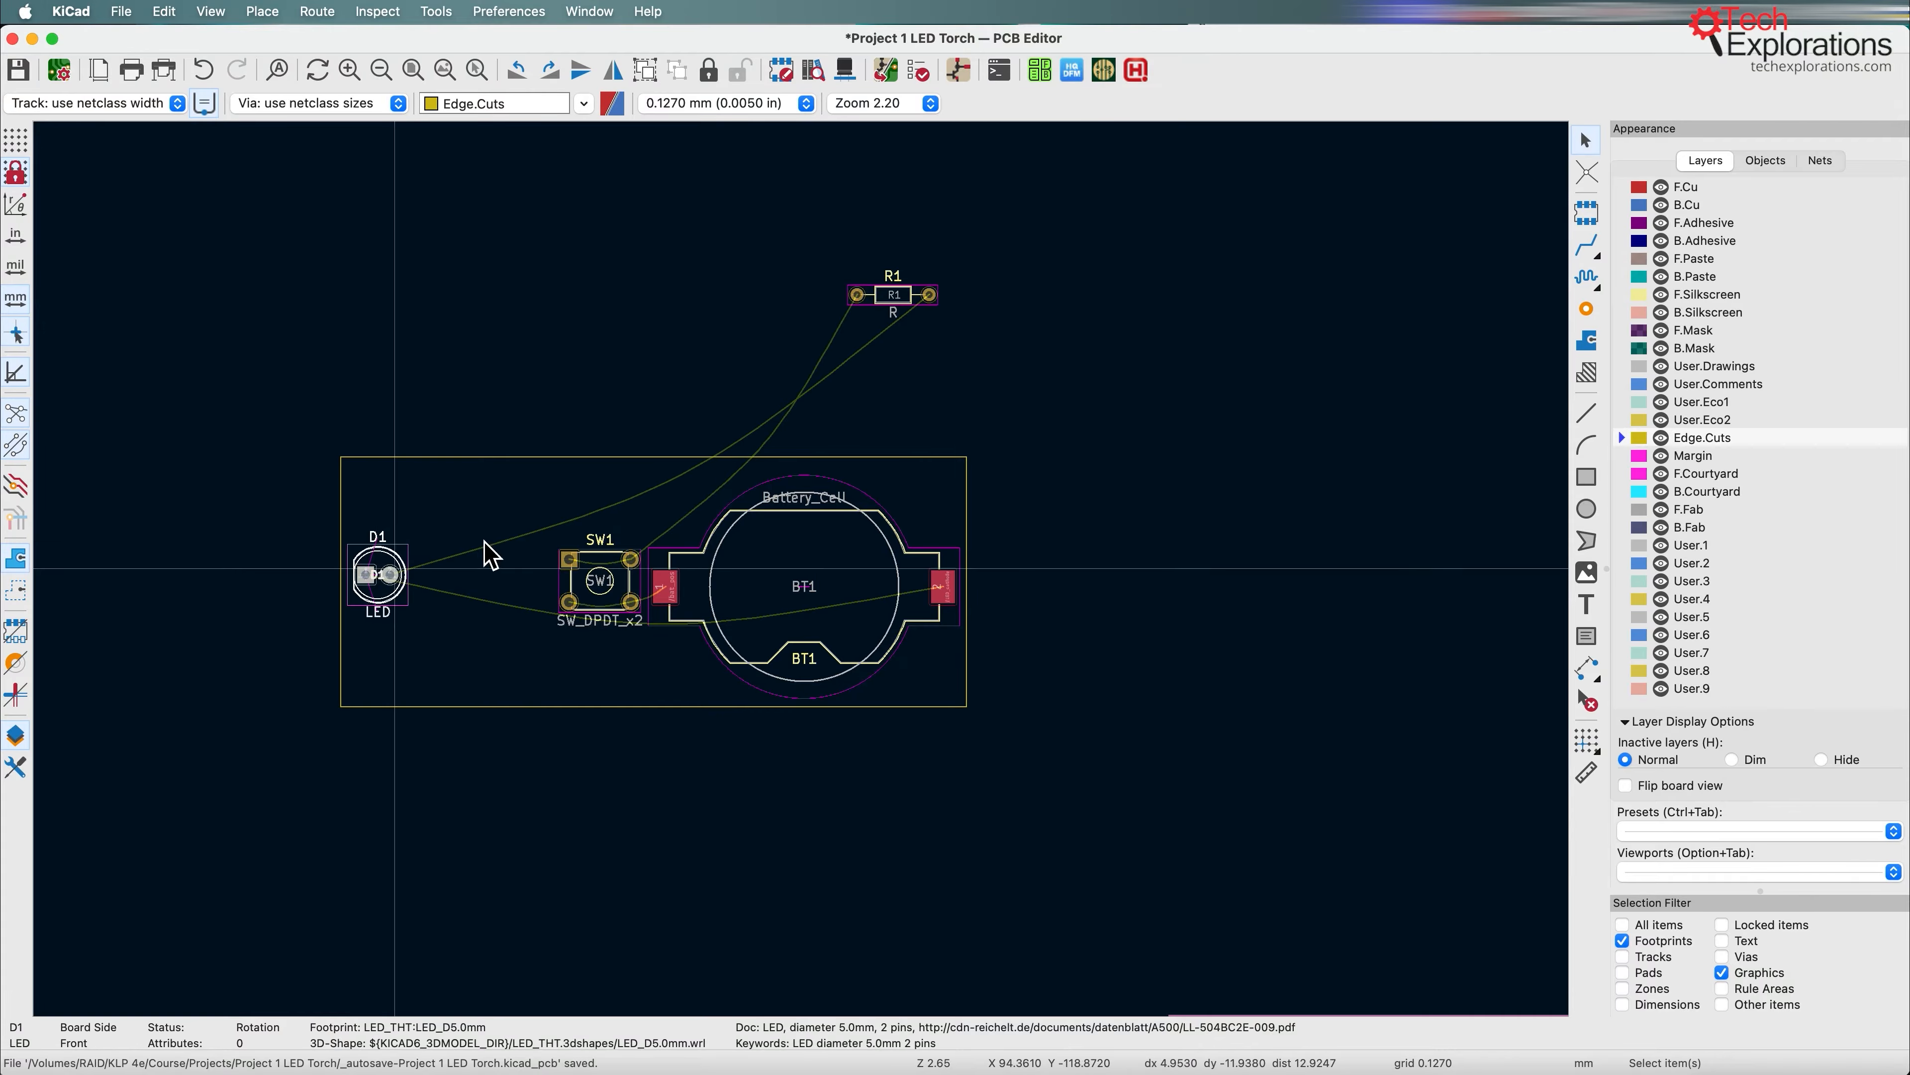
Step: Move resistor R1 between the LED and the switch and rotate it to 90 degrees
left_click(912, 301)
left_click_drag(912, 301, 529, 583)
key("r")
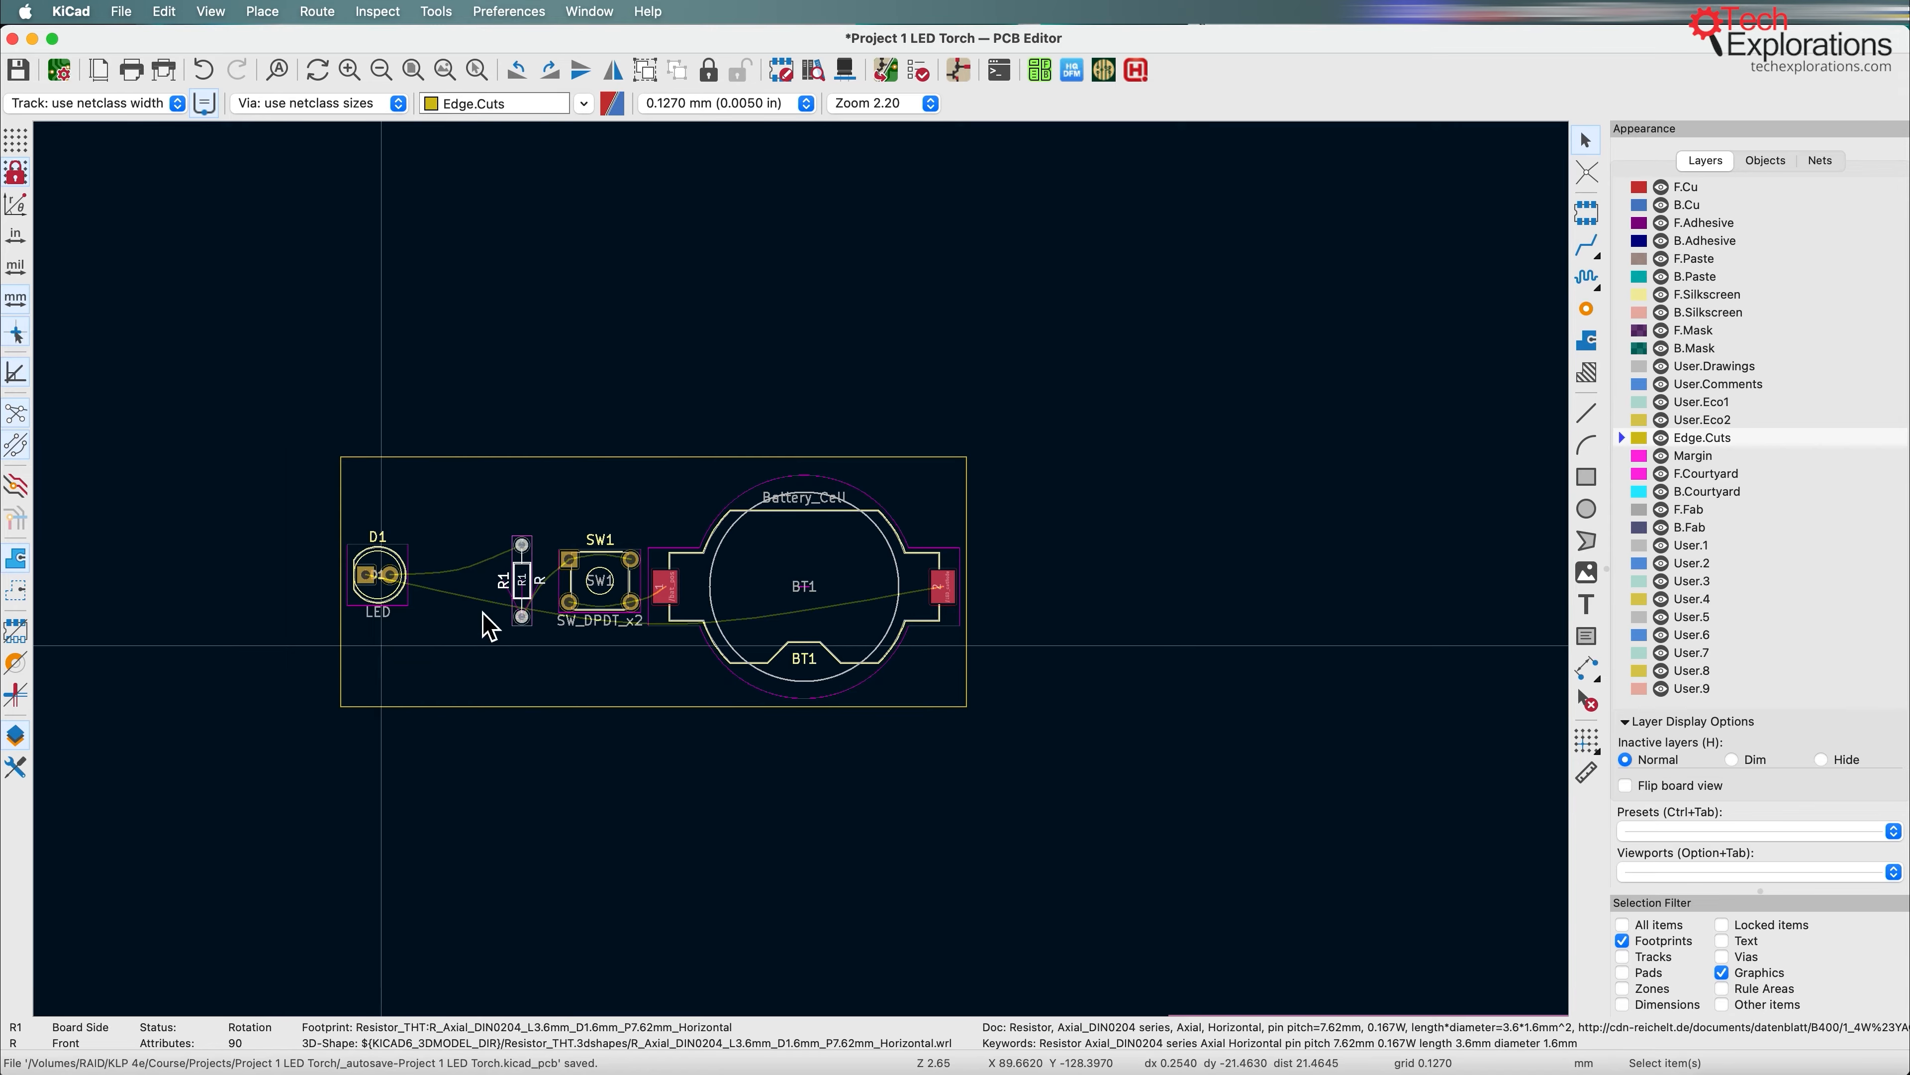
Step: Tighten the Edge.Cuts rectangle around the footprints to about 66.0 mm wide and 24.6 mm high
left_click(660, 459)
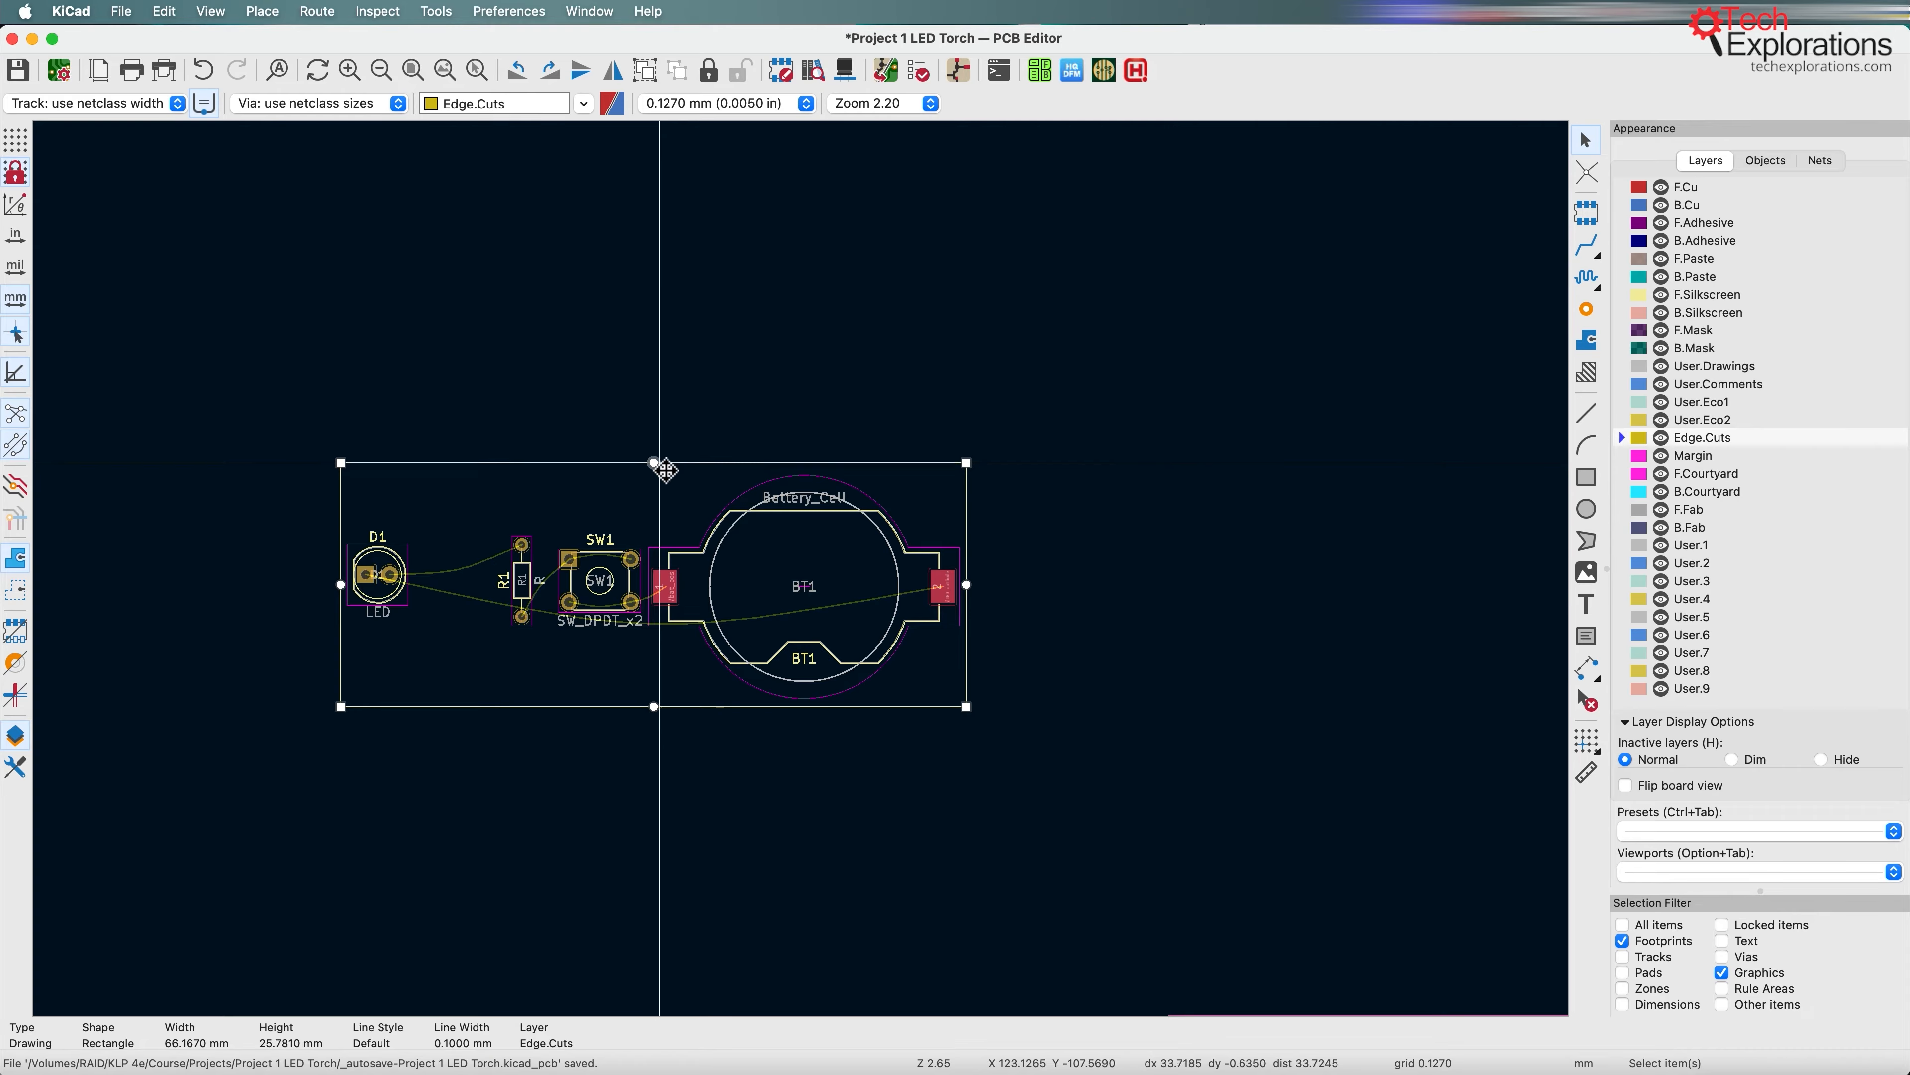
left_click_drag(659, 463, 660, 464)
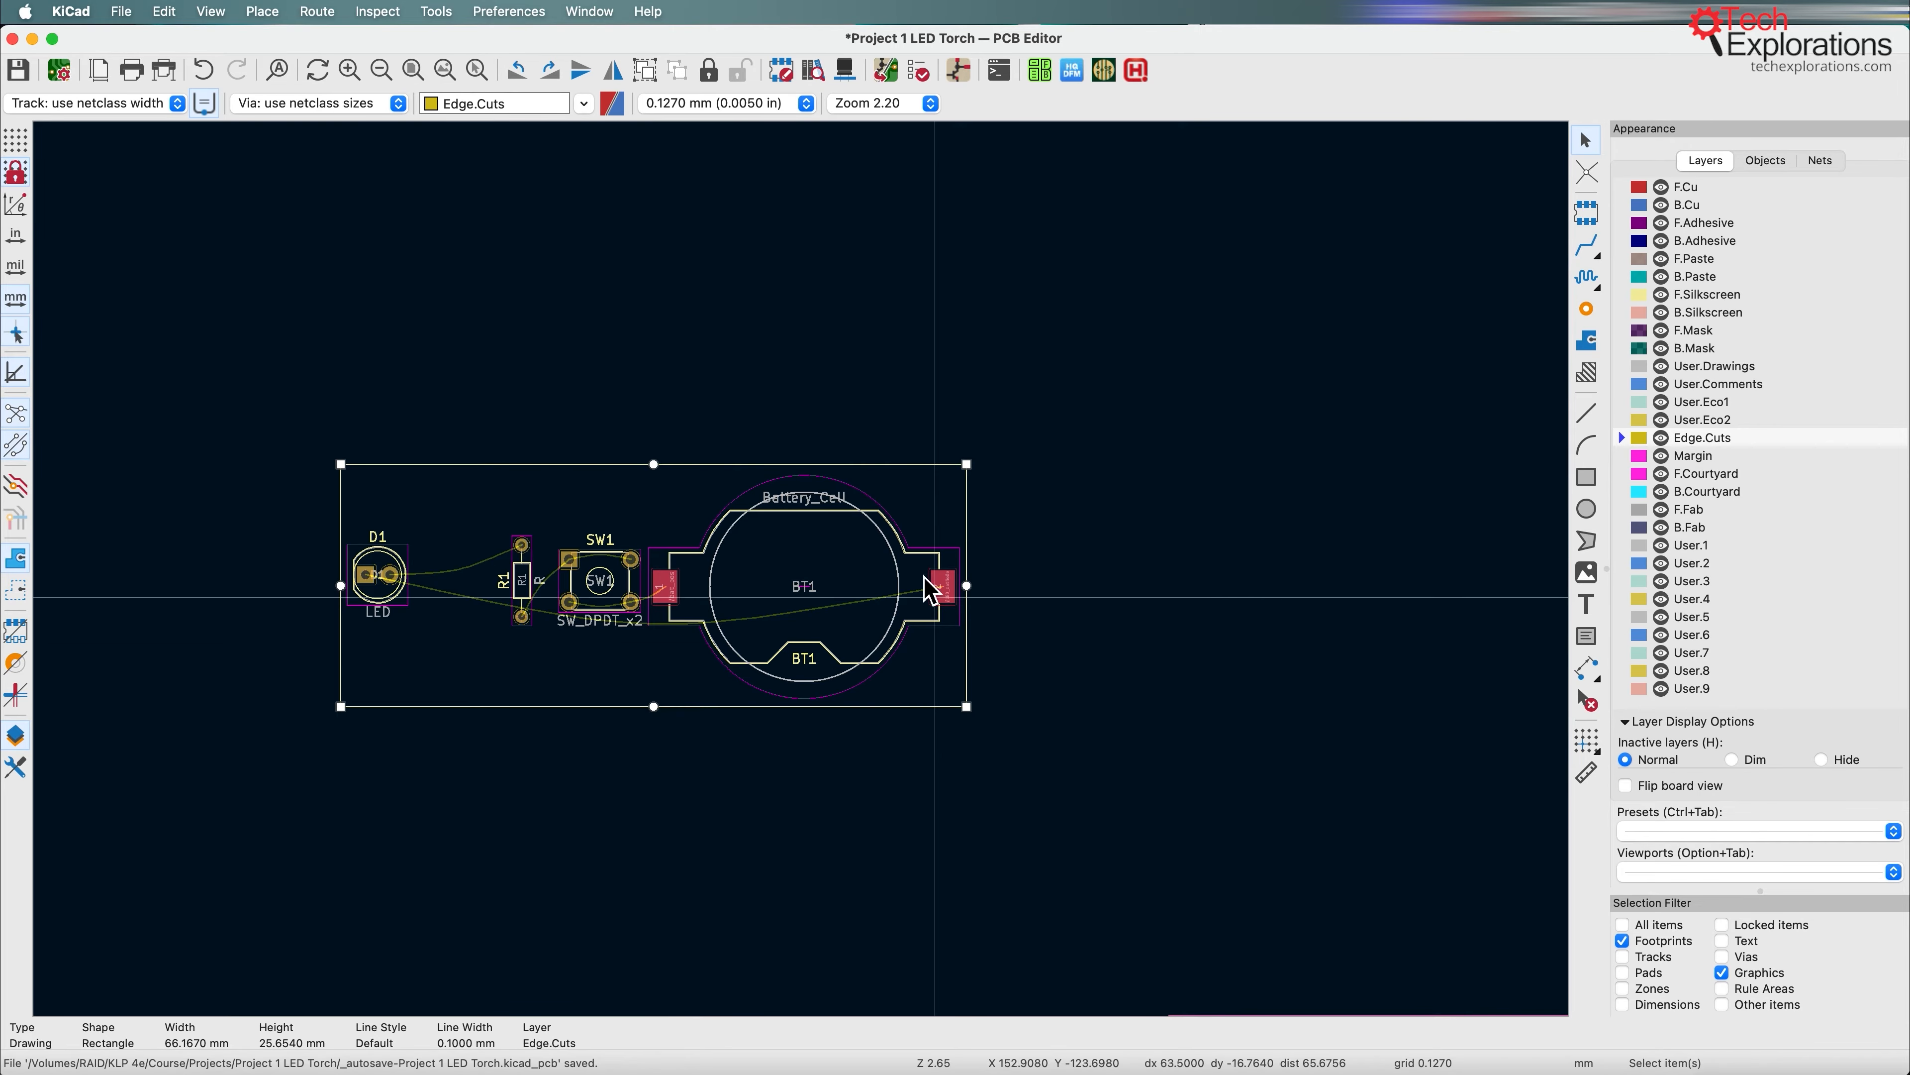
left_click_drag(340, 586, 342, 586)
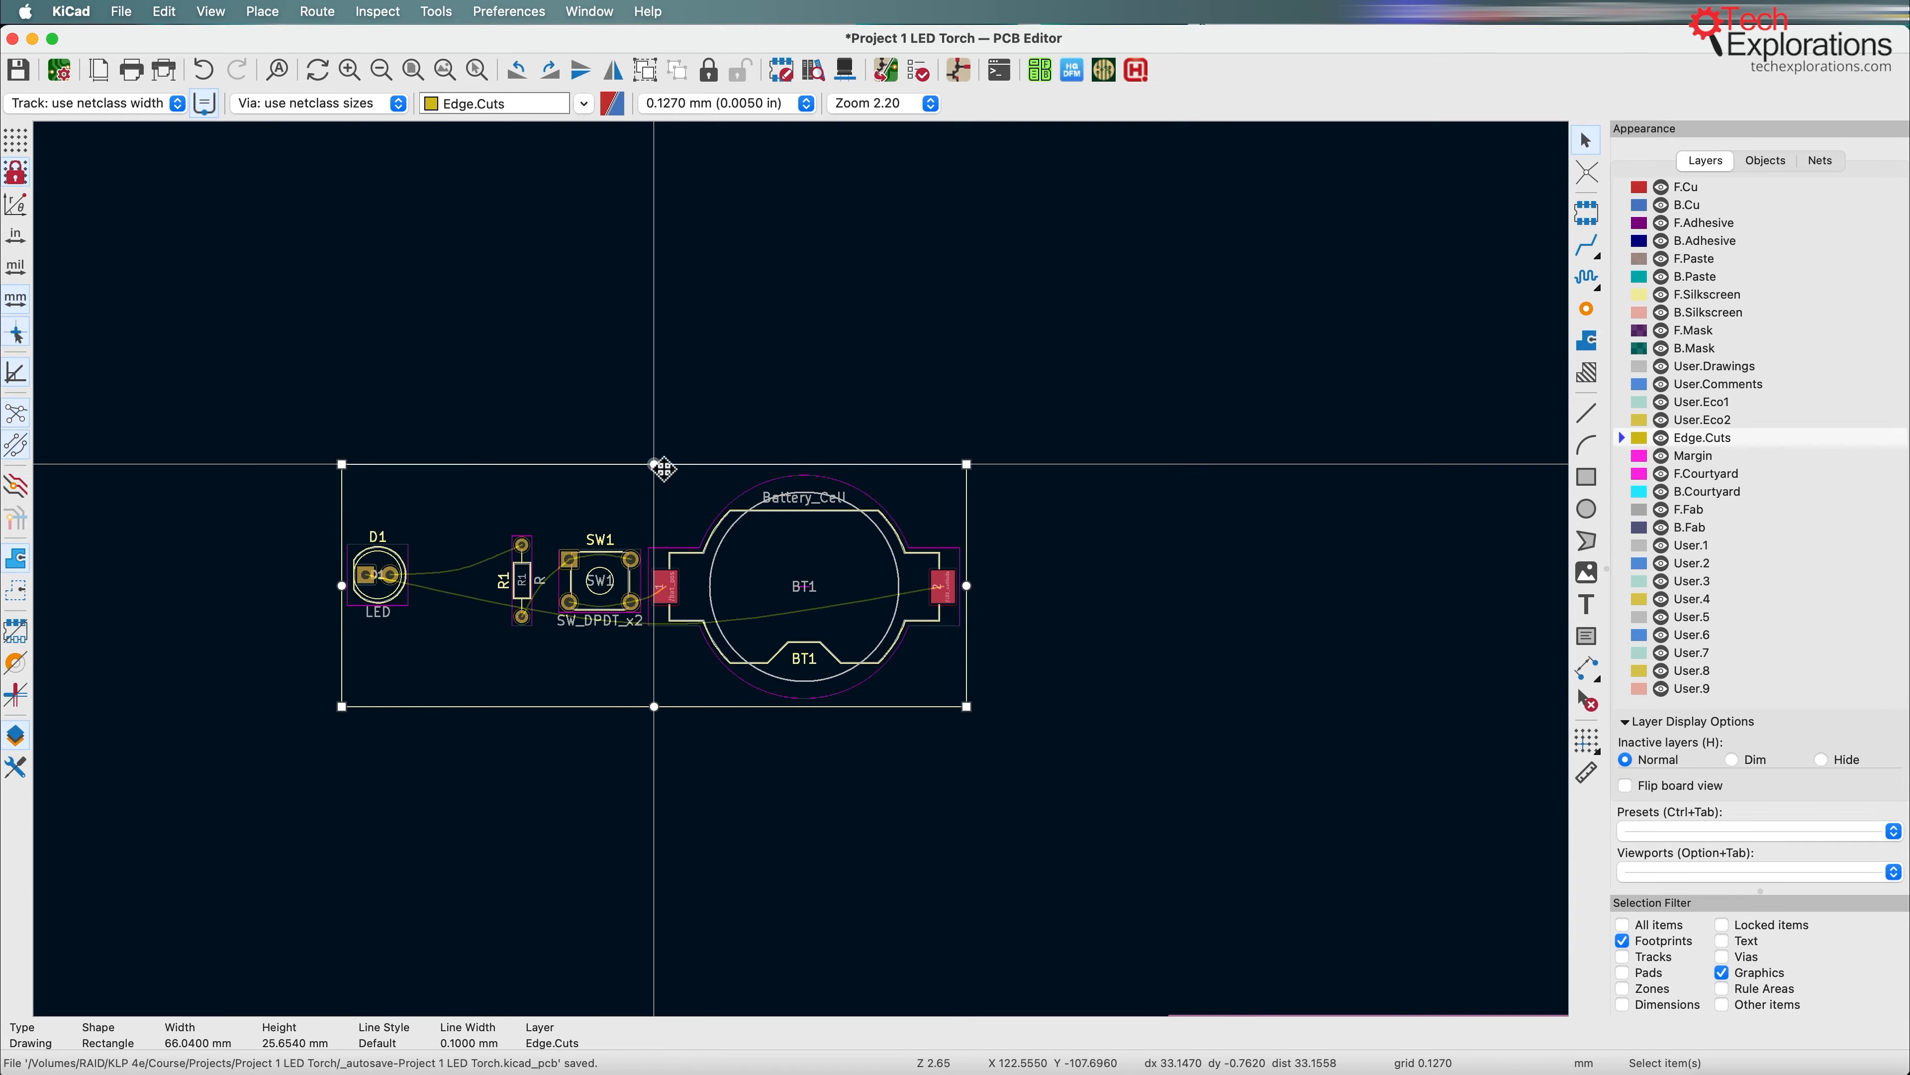
left_click_drag(654, 464, 654, 470)
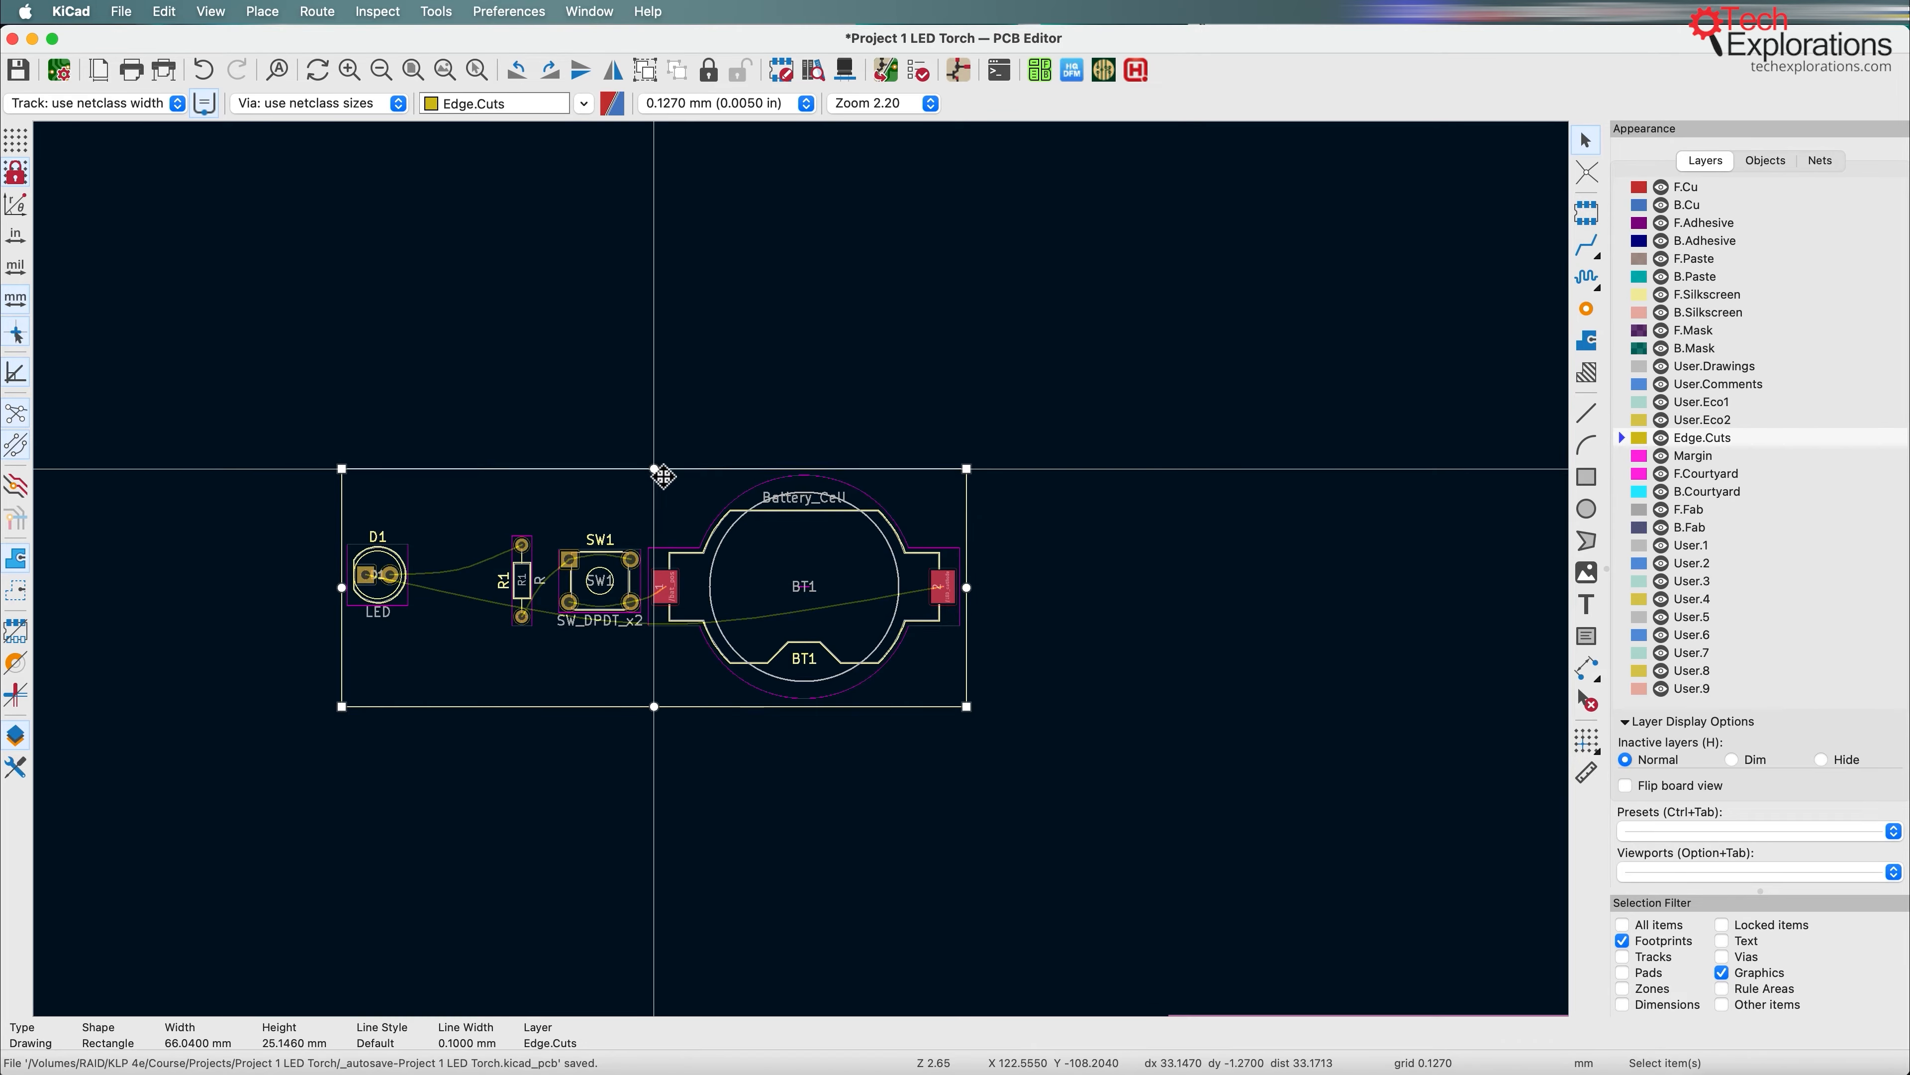
left_click_drag(654, 706, 654, 703)
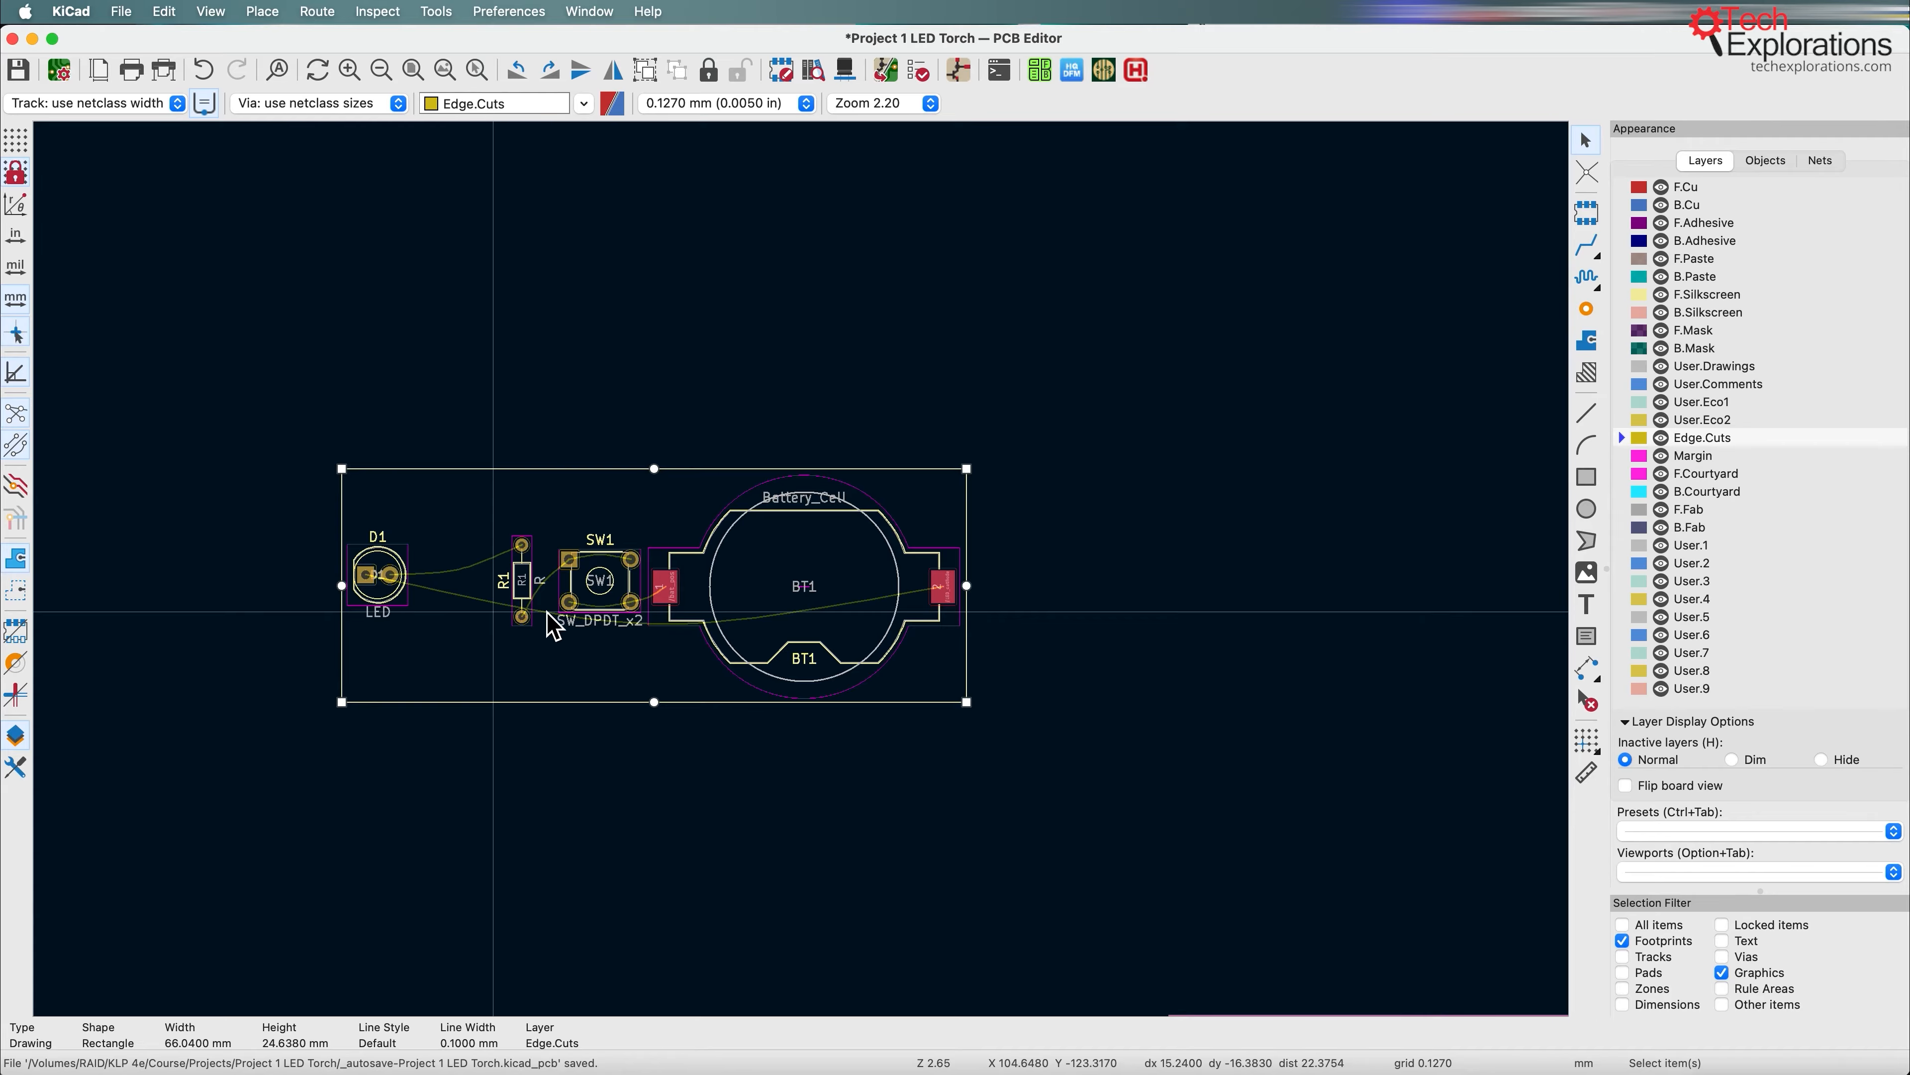
Step: Display the grid and draw a circle about 1.6 mm in radius on Edge.Cuts between LED D1 and resistor R1
left_click(1592, 515)
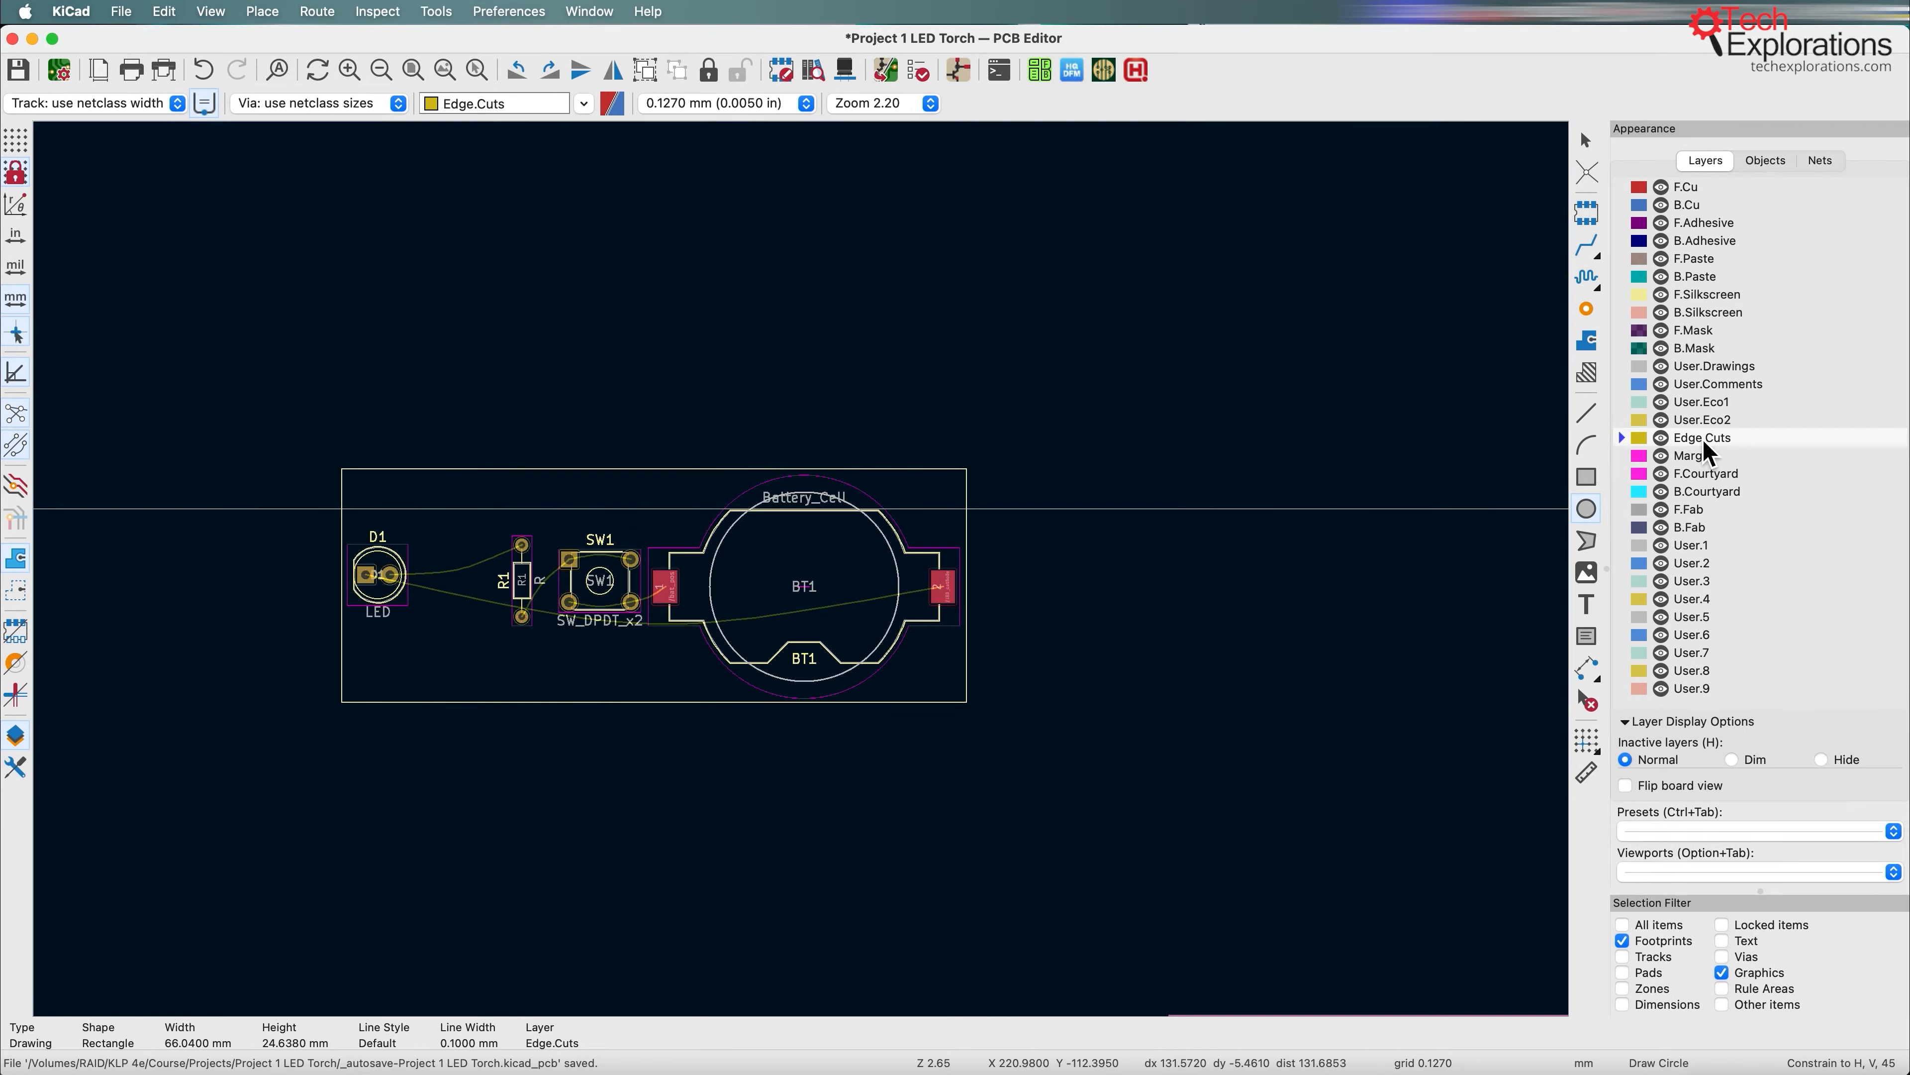
scroll(414, 626, "up", 5)
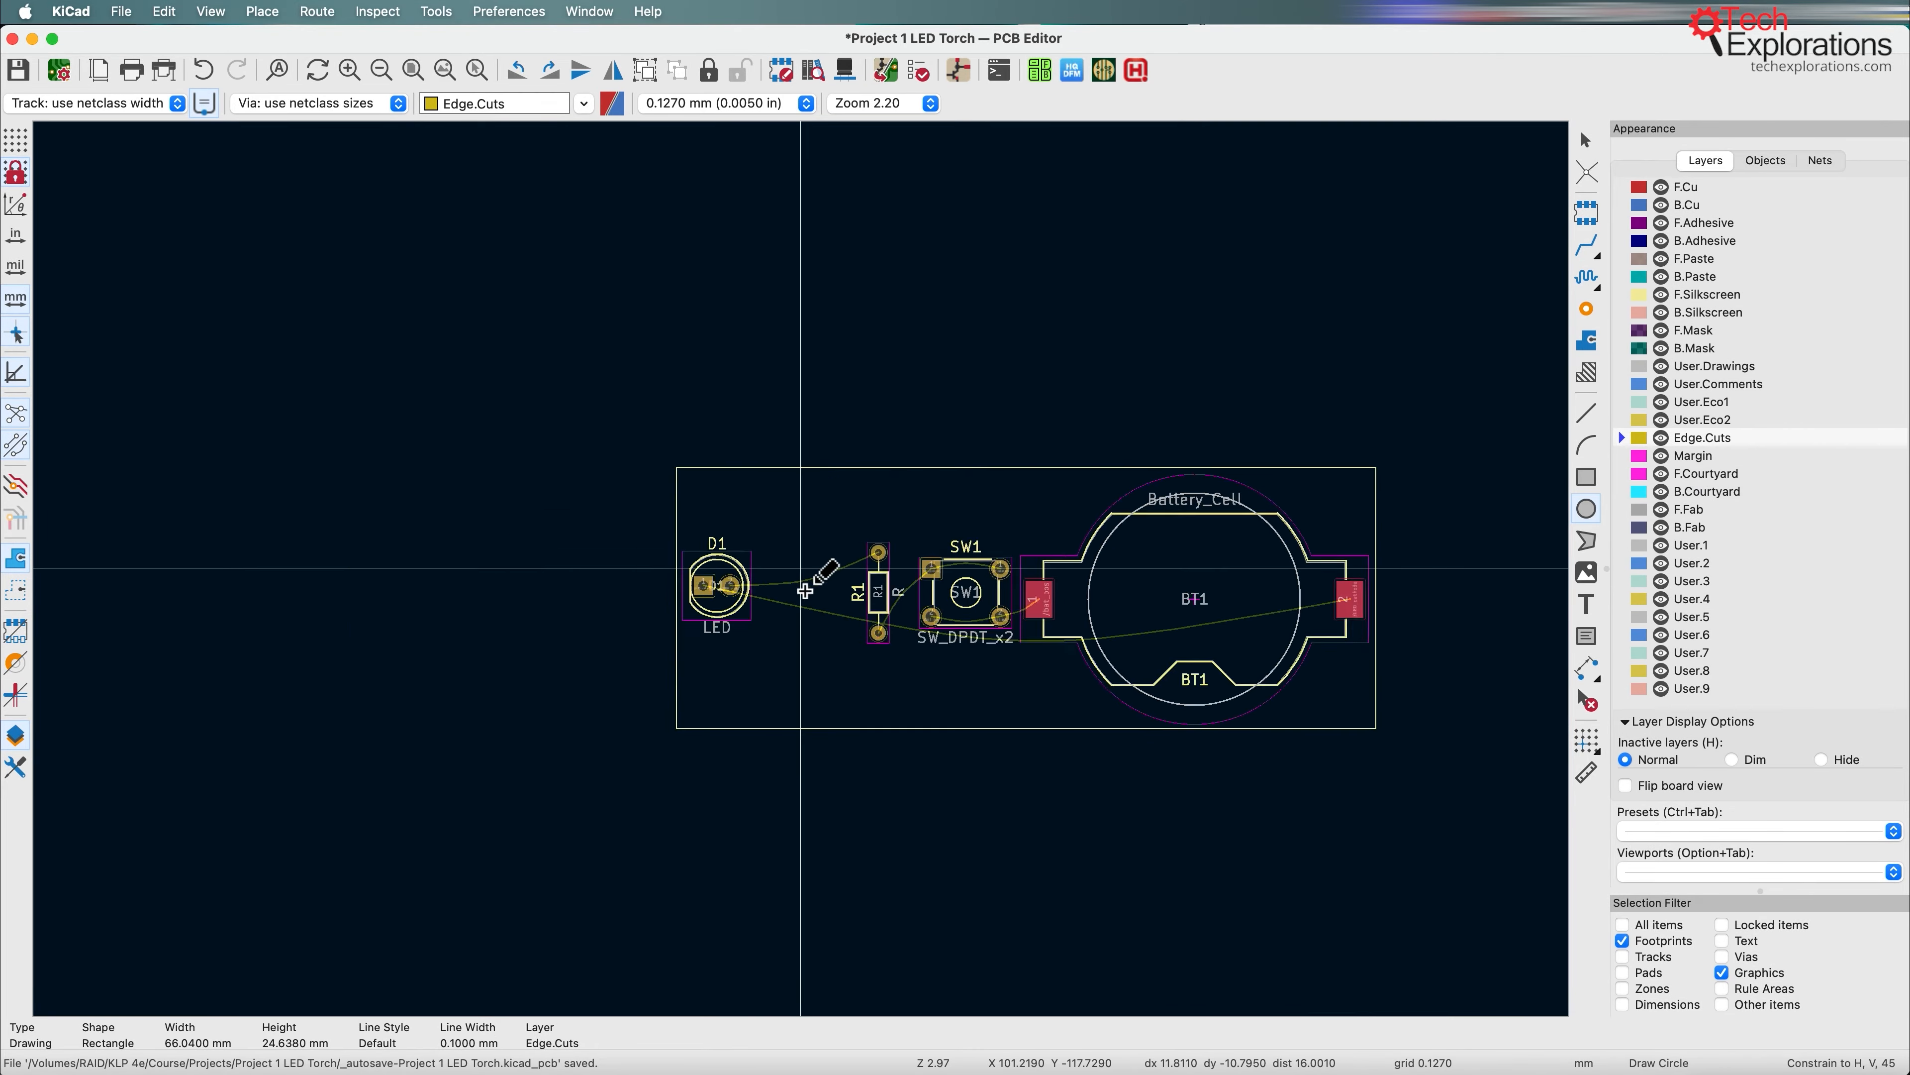
left_click(15, 140)
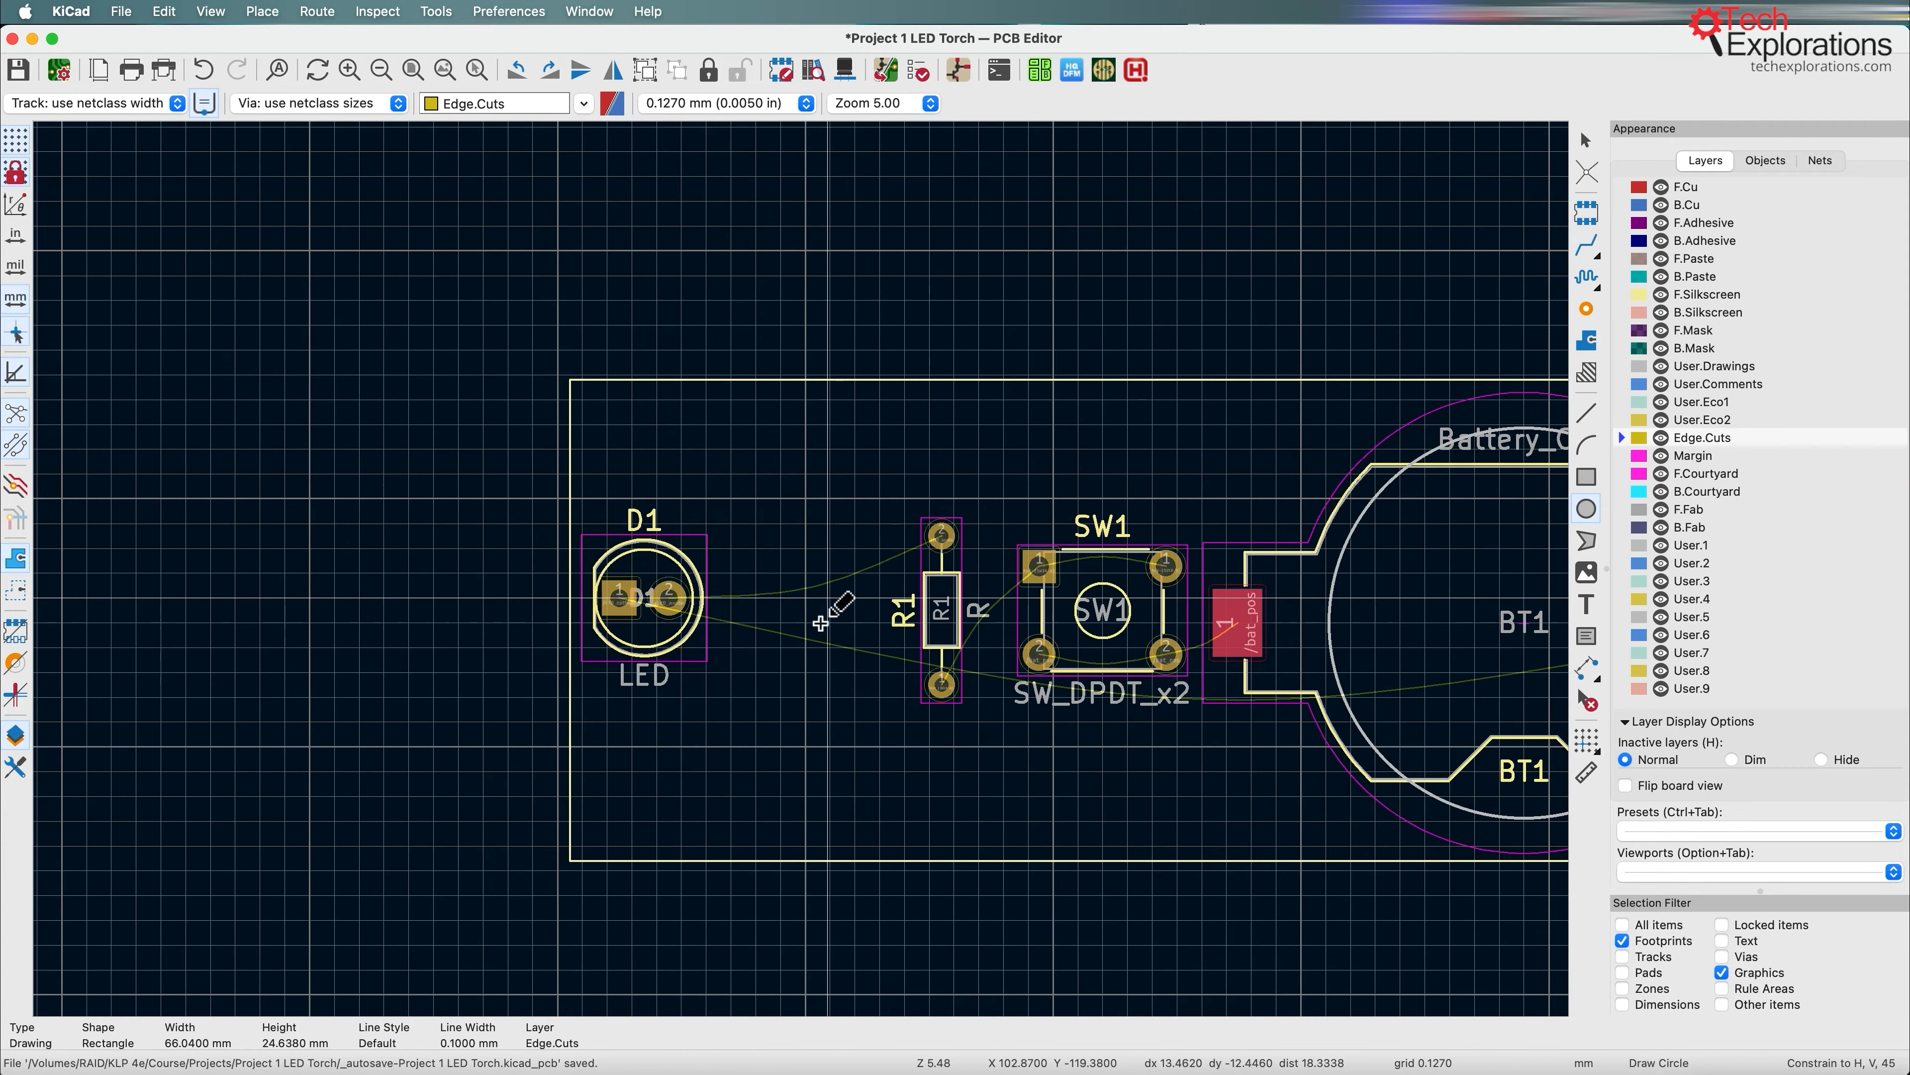
left_click(805, 595)
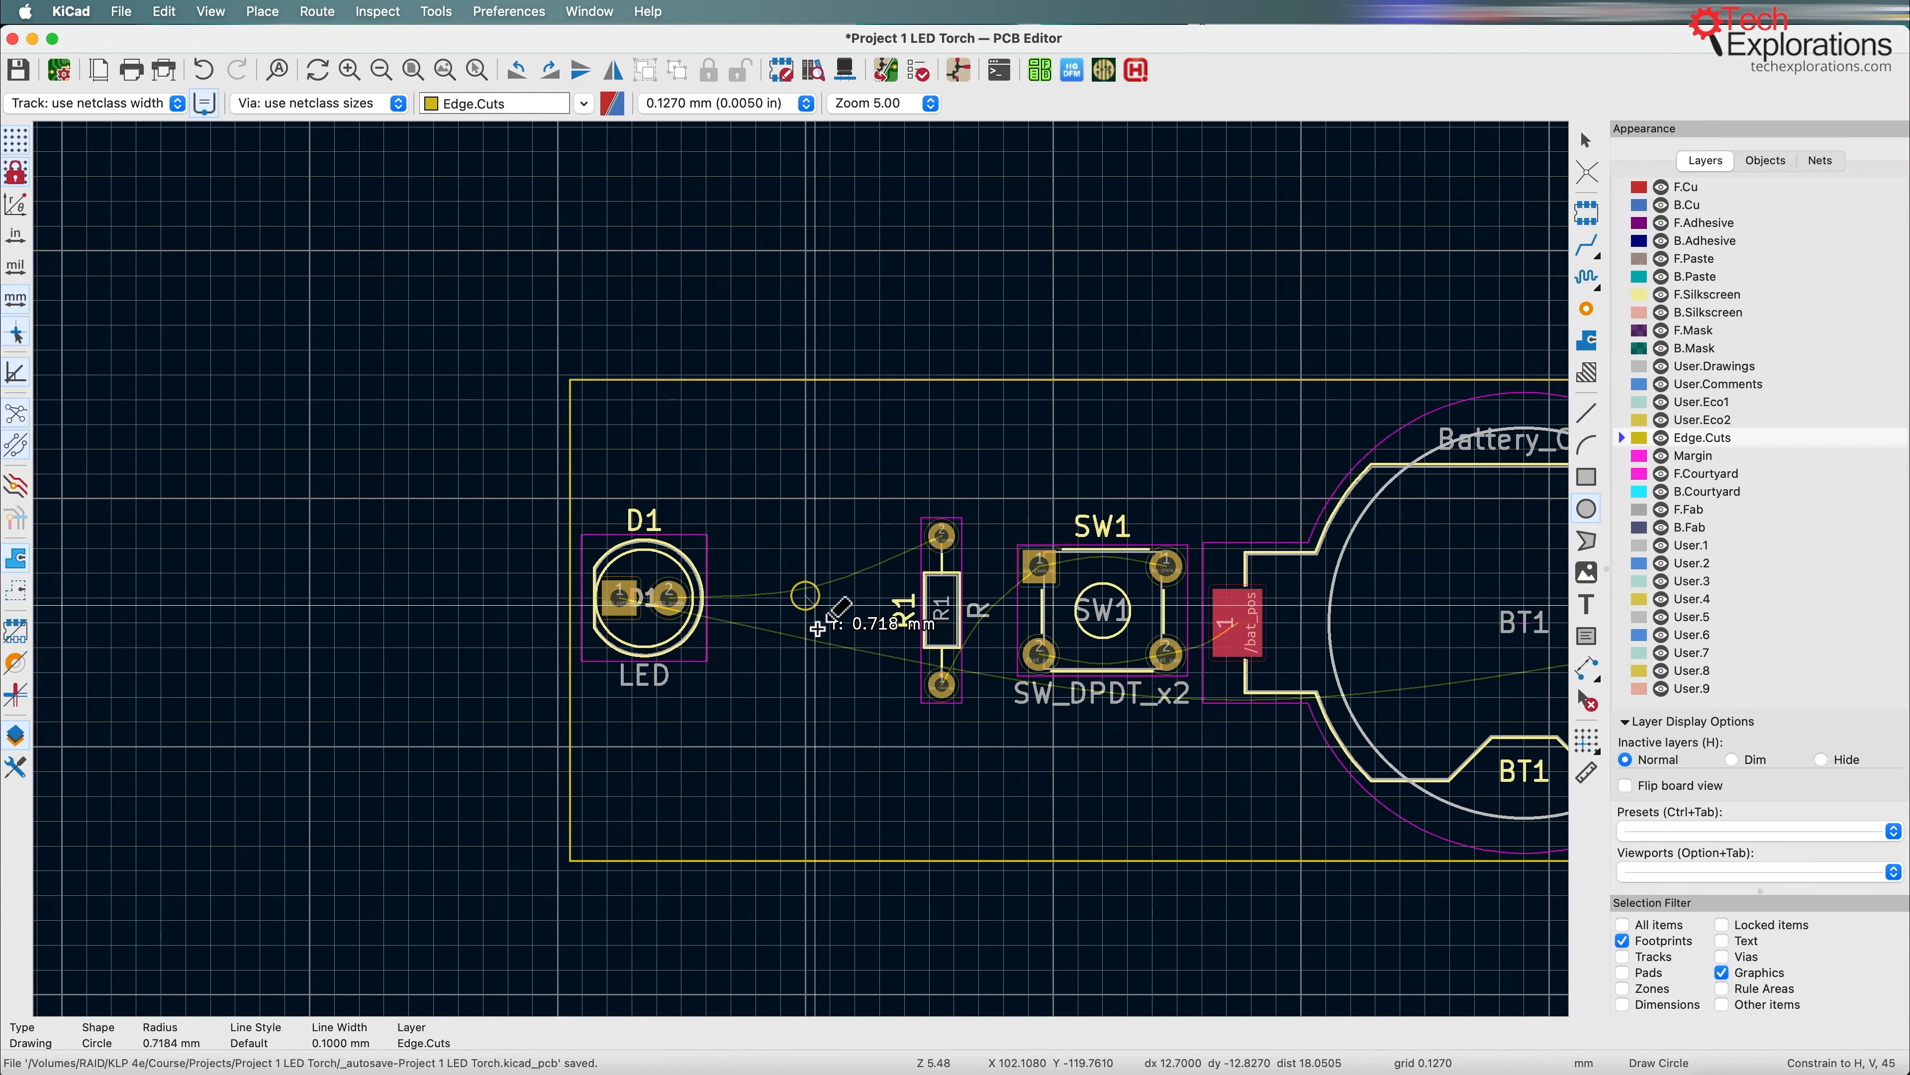
left_click(832, 639)
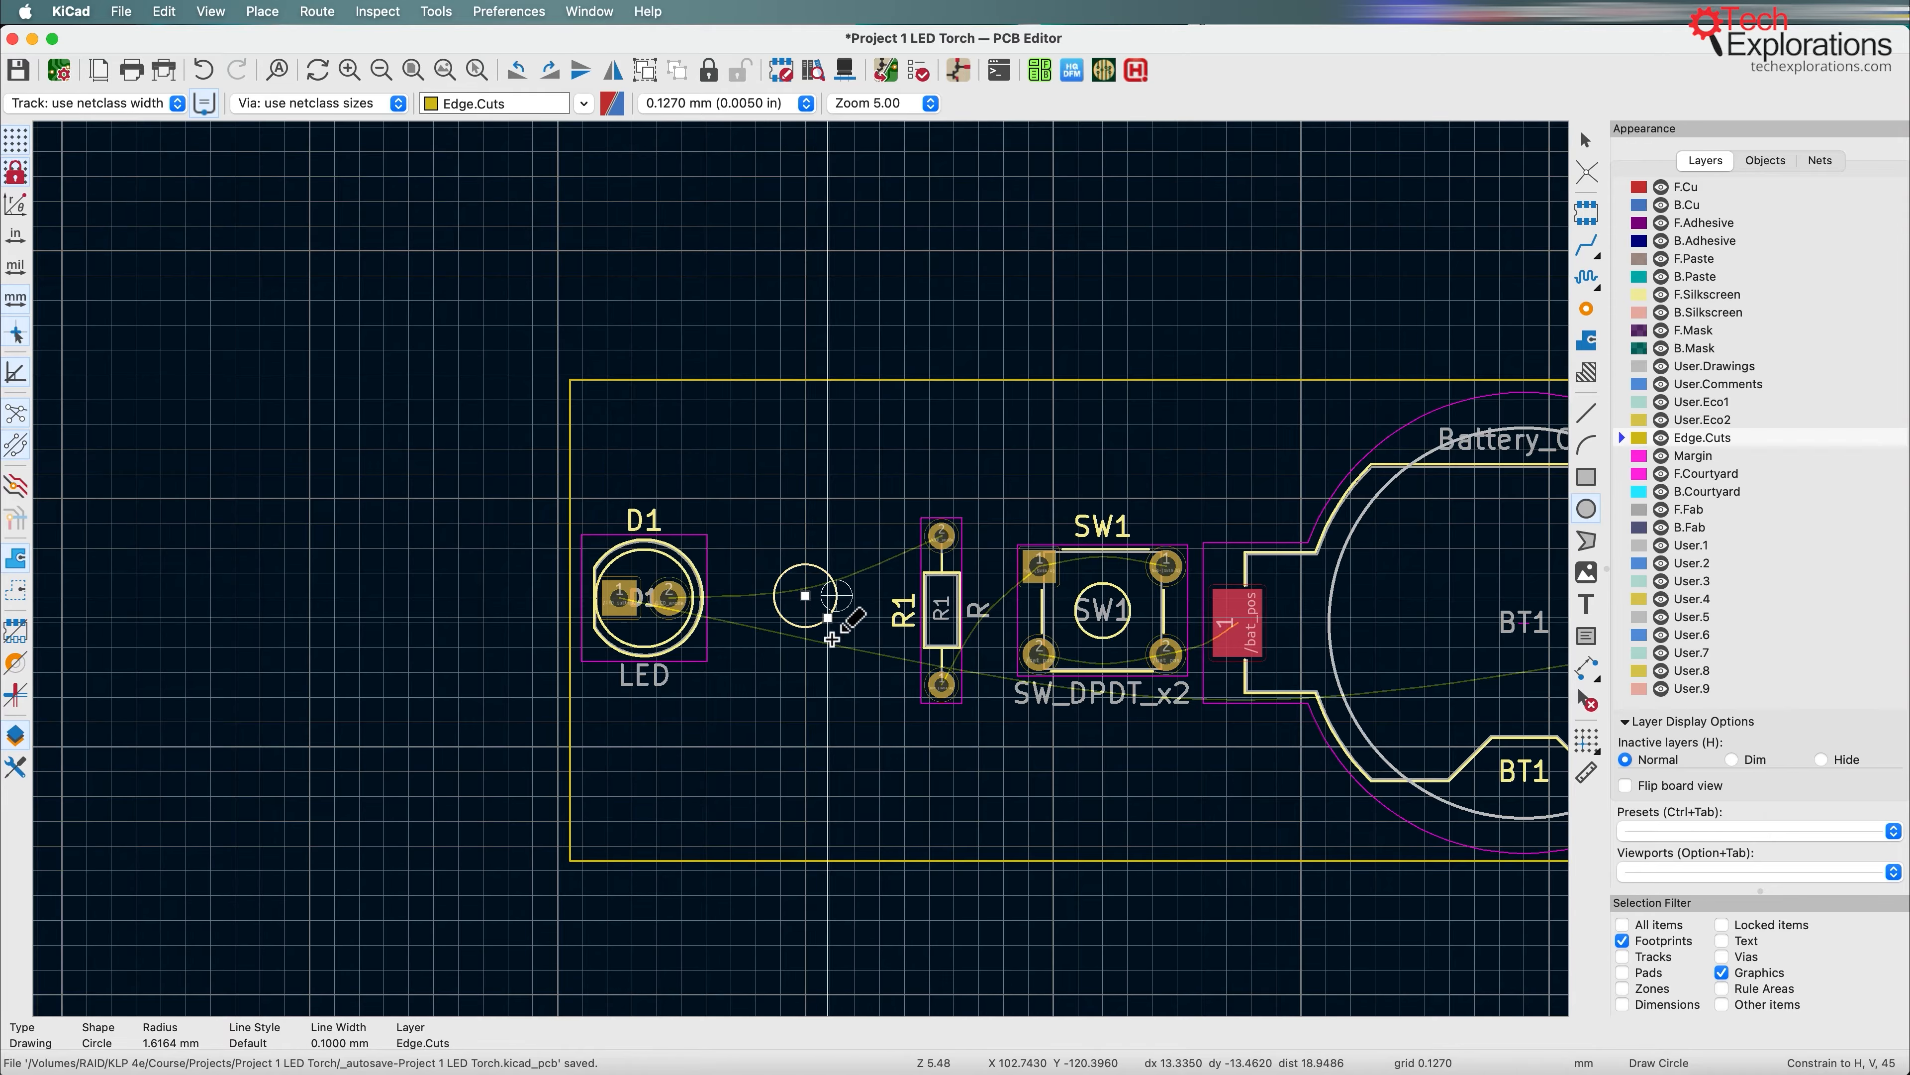
key("Escape")
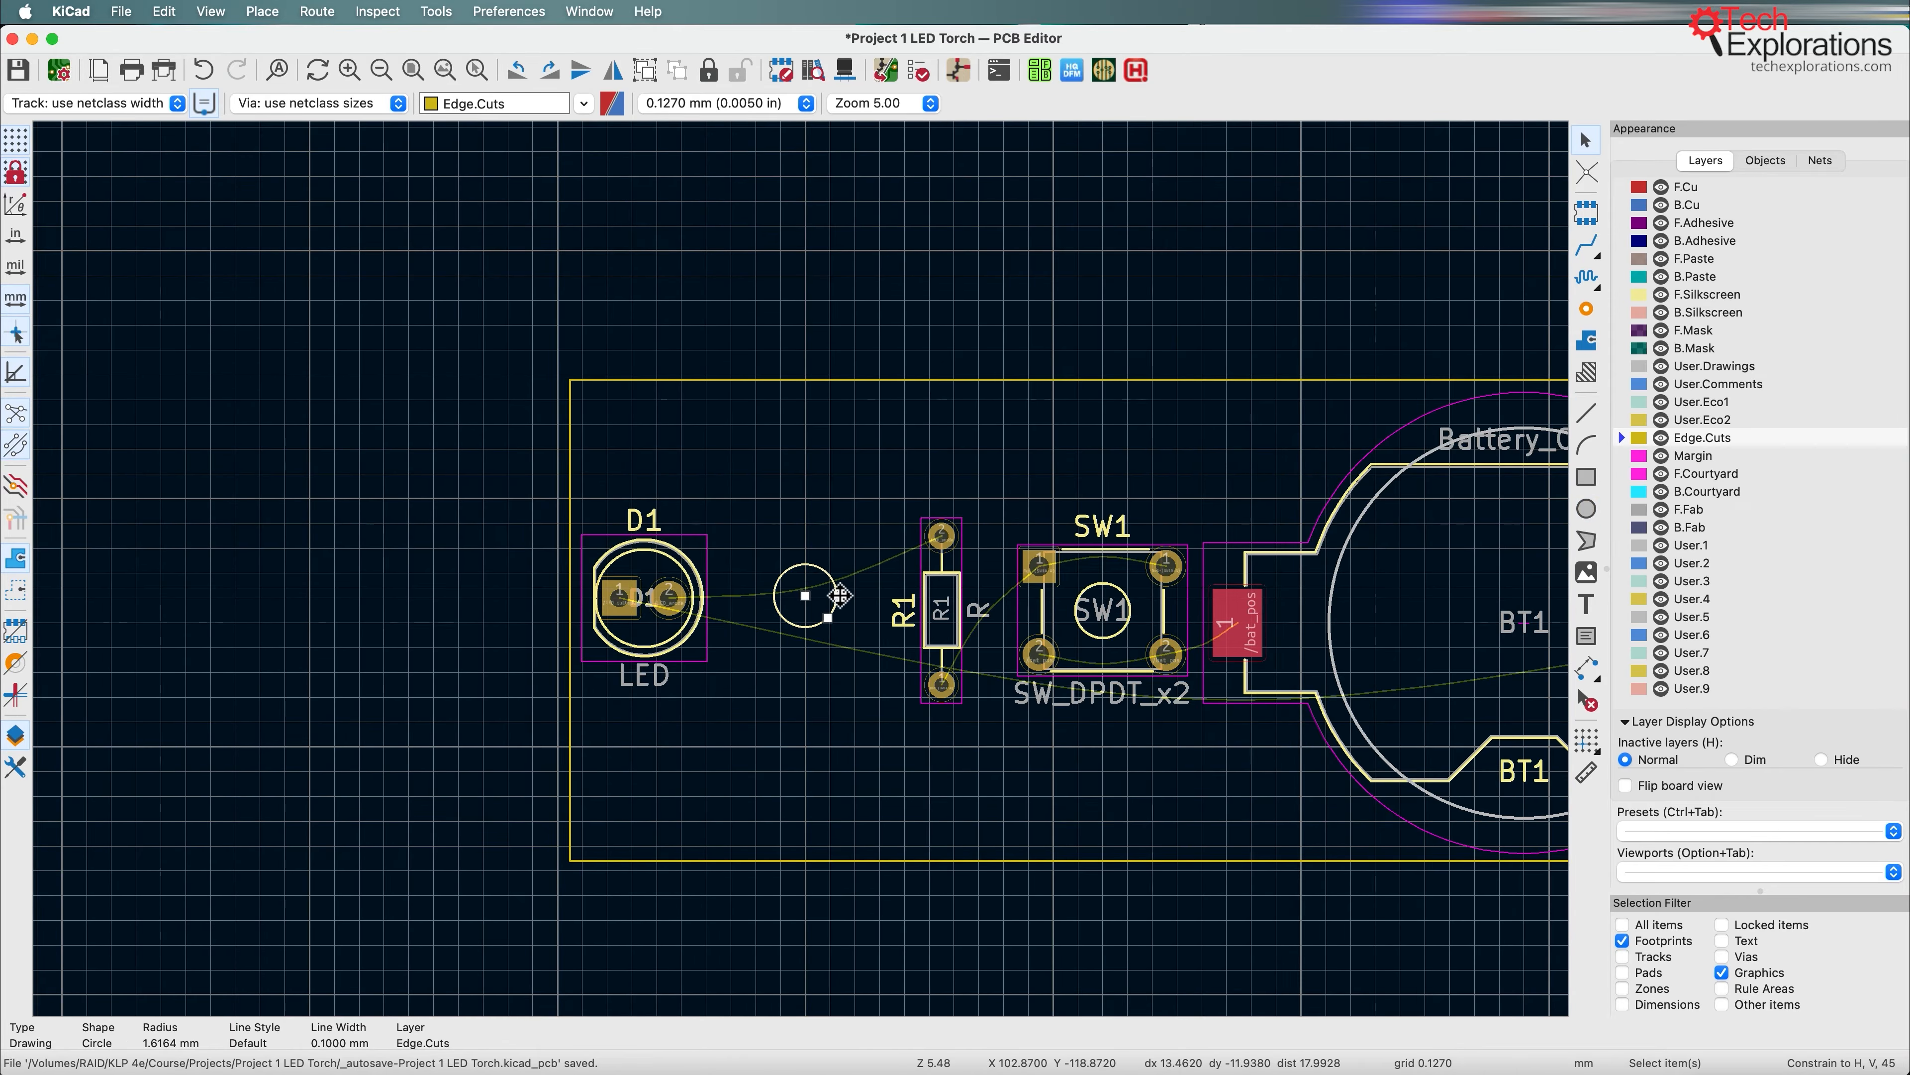
Step: Move the Edge.Cuts circle slightly down and lower LED D1 to roughly the same height, level with switch SW1
key("m")
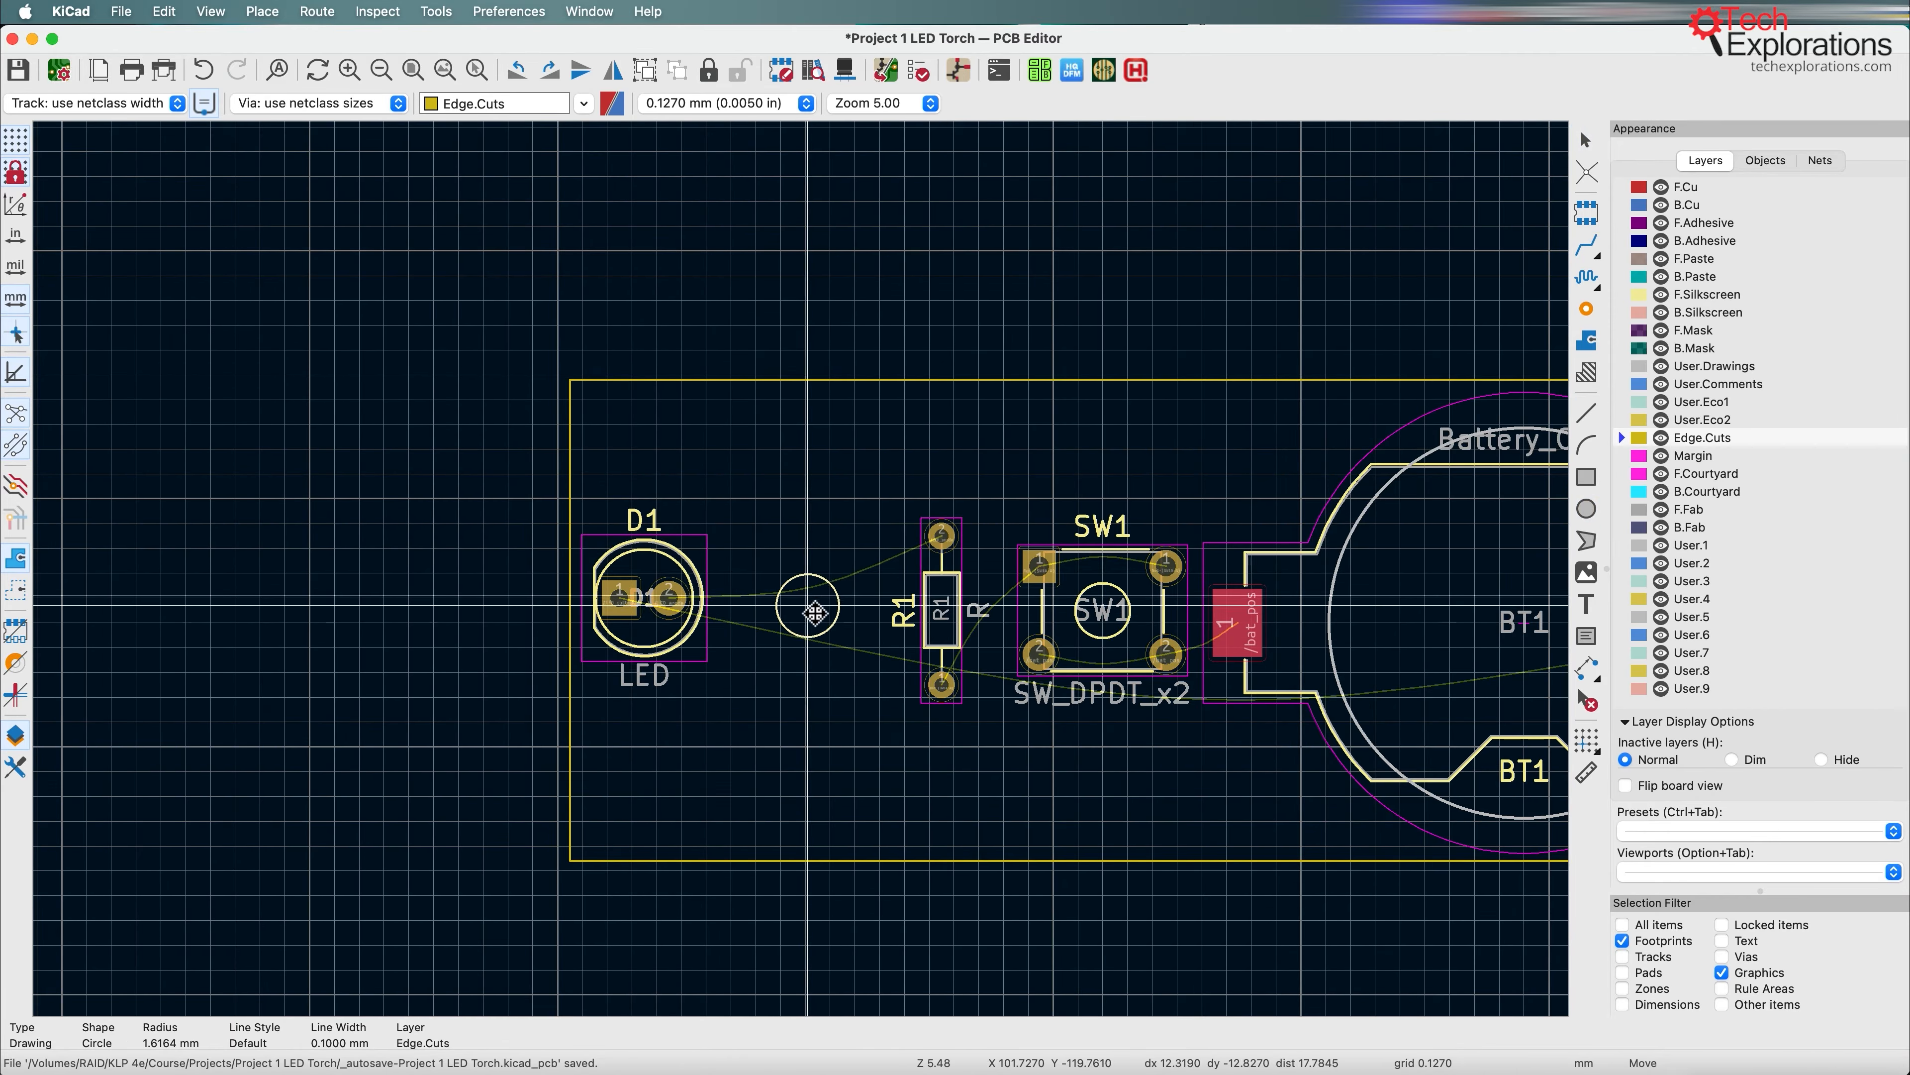
left_click(814, 619)
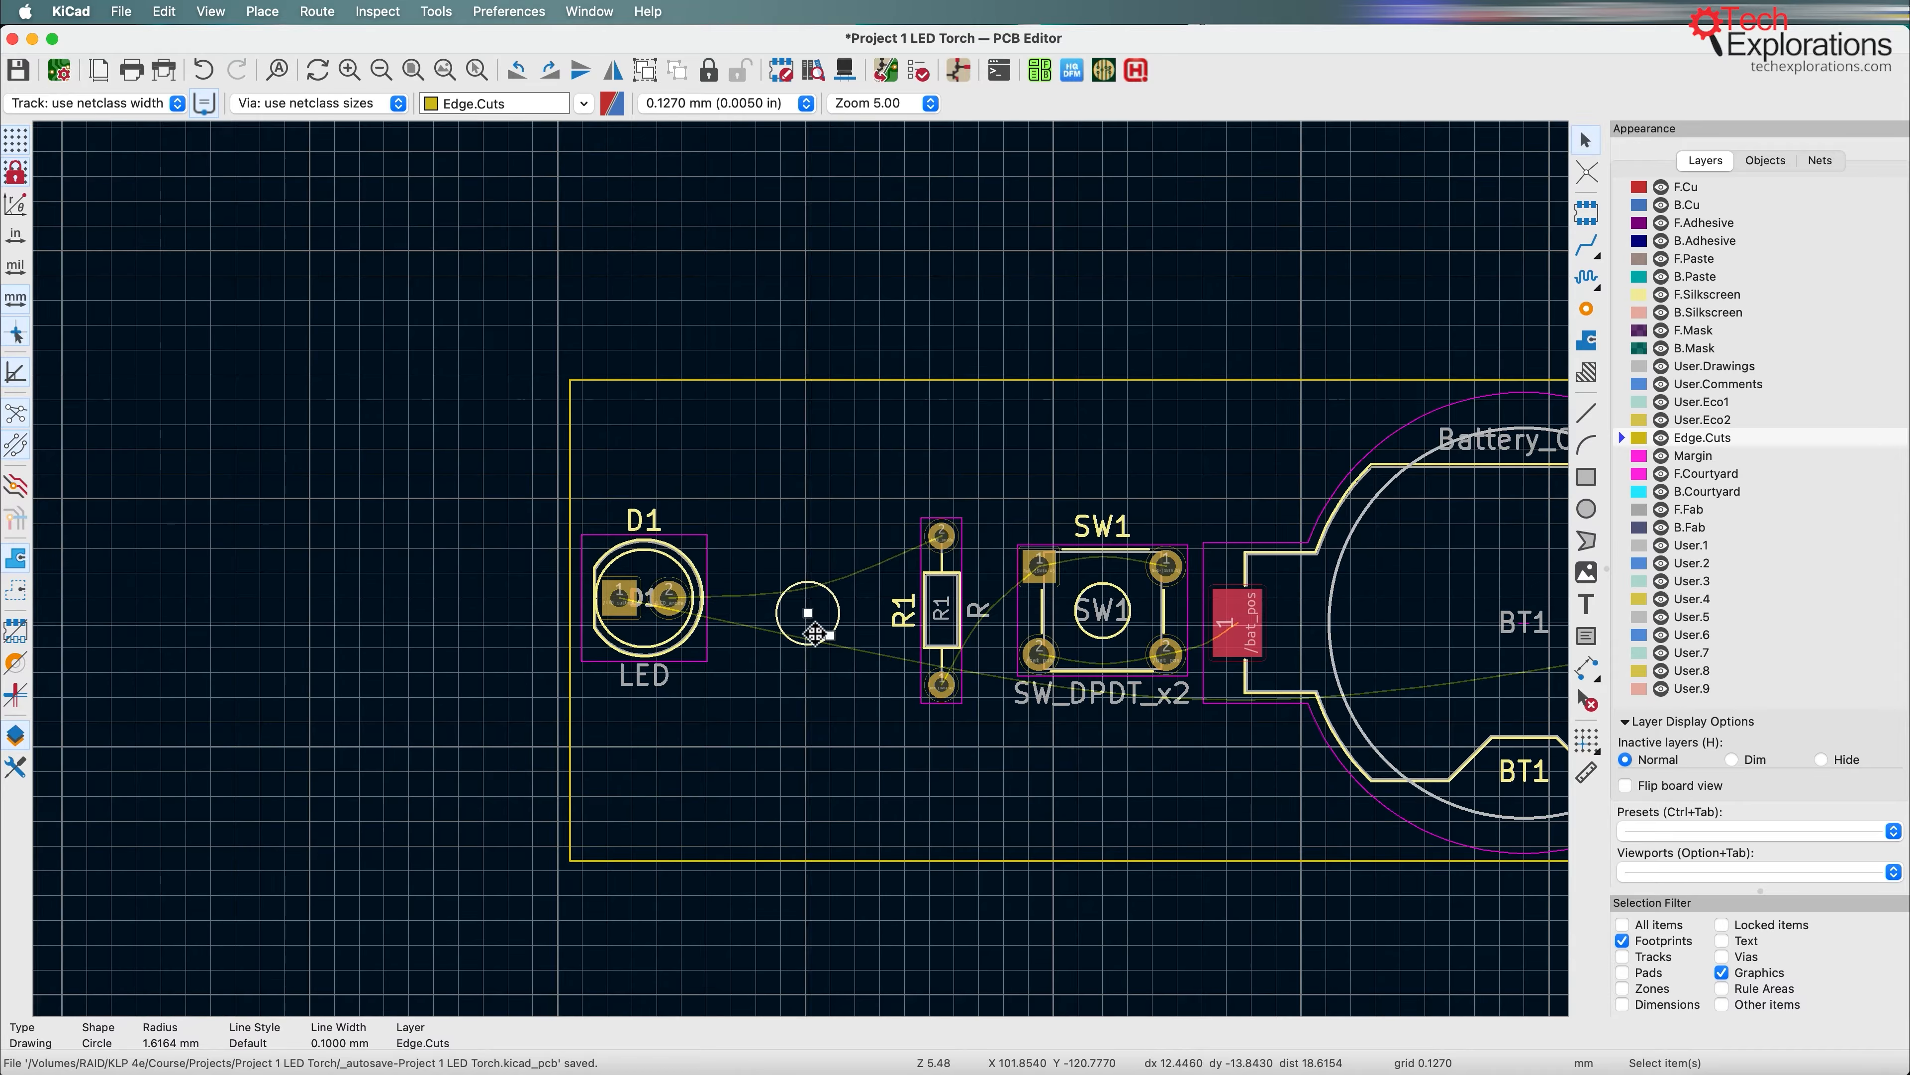
left_click(651, 611)
key("m")
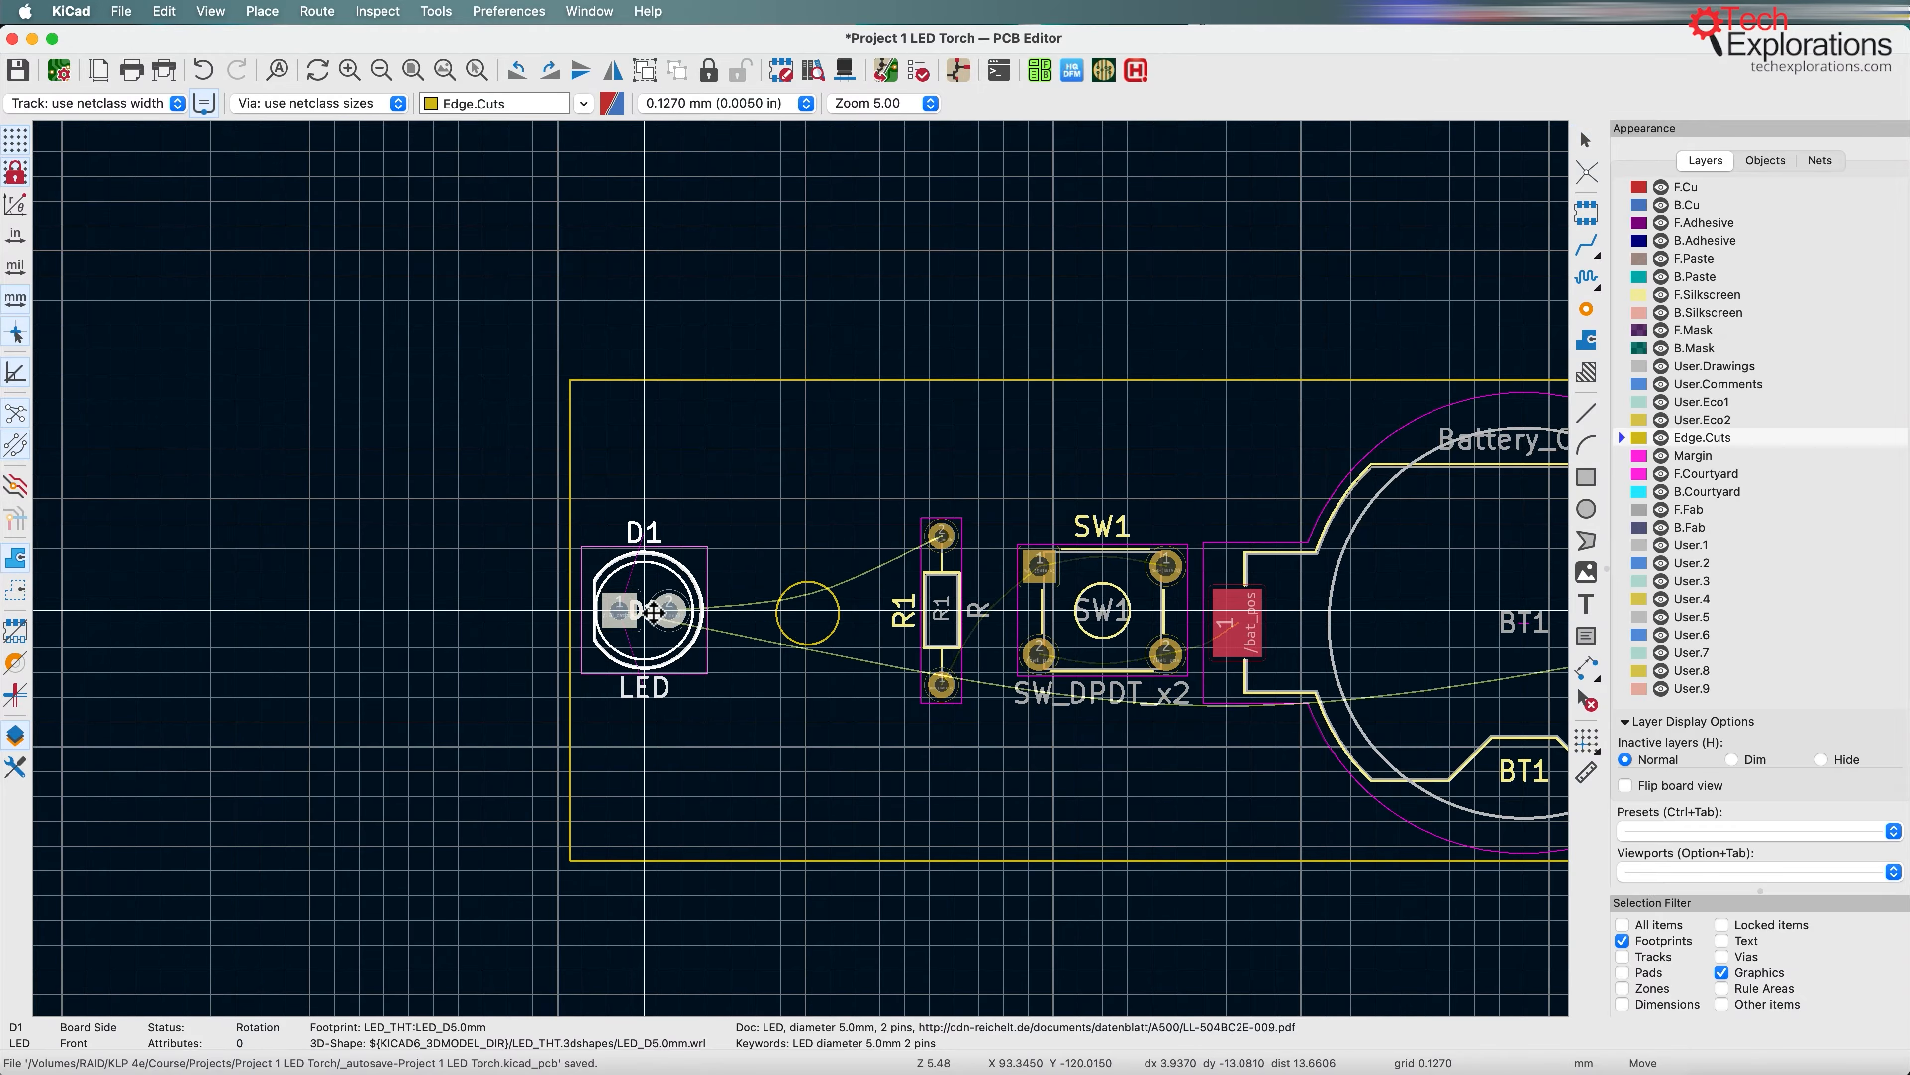
left_click(651, 611)
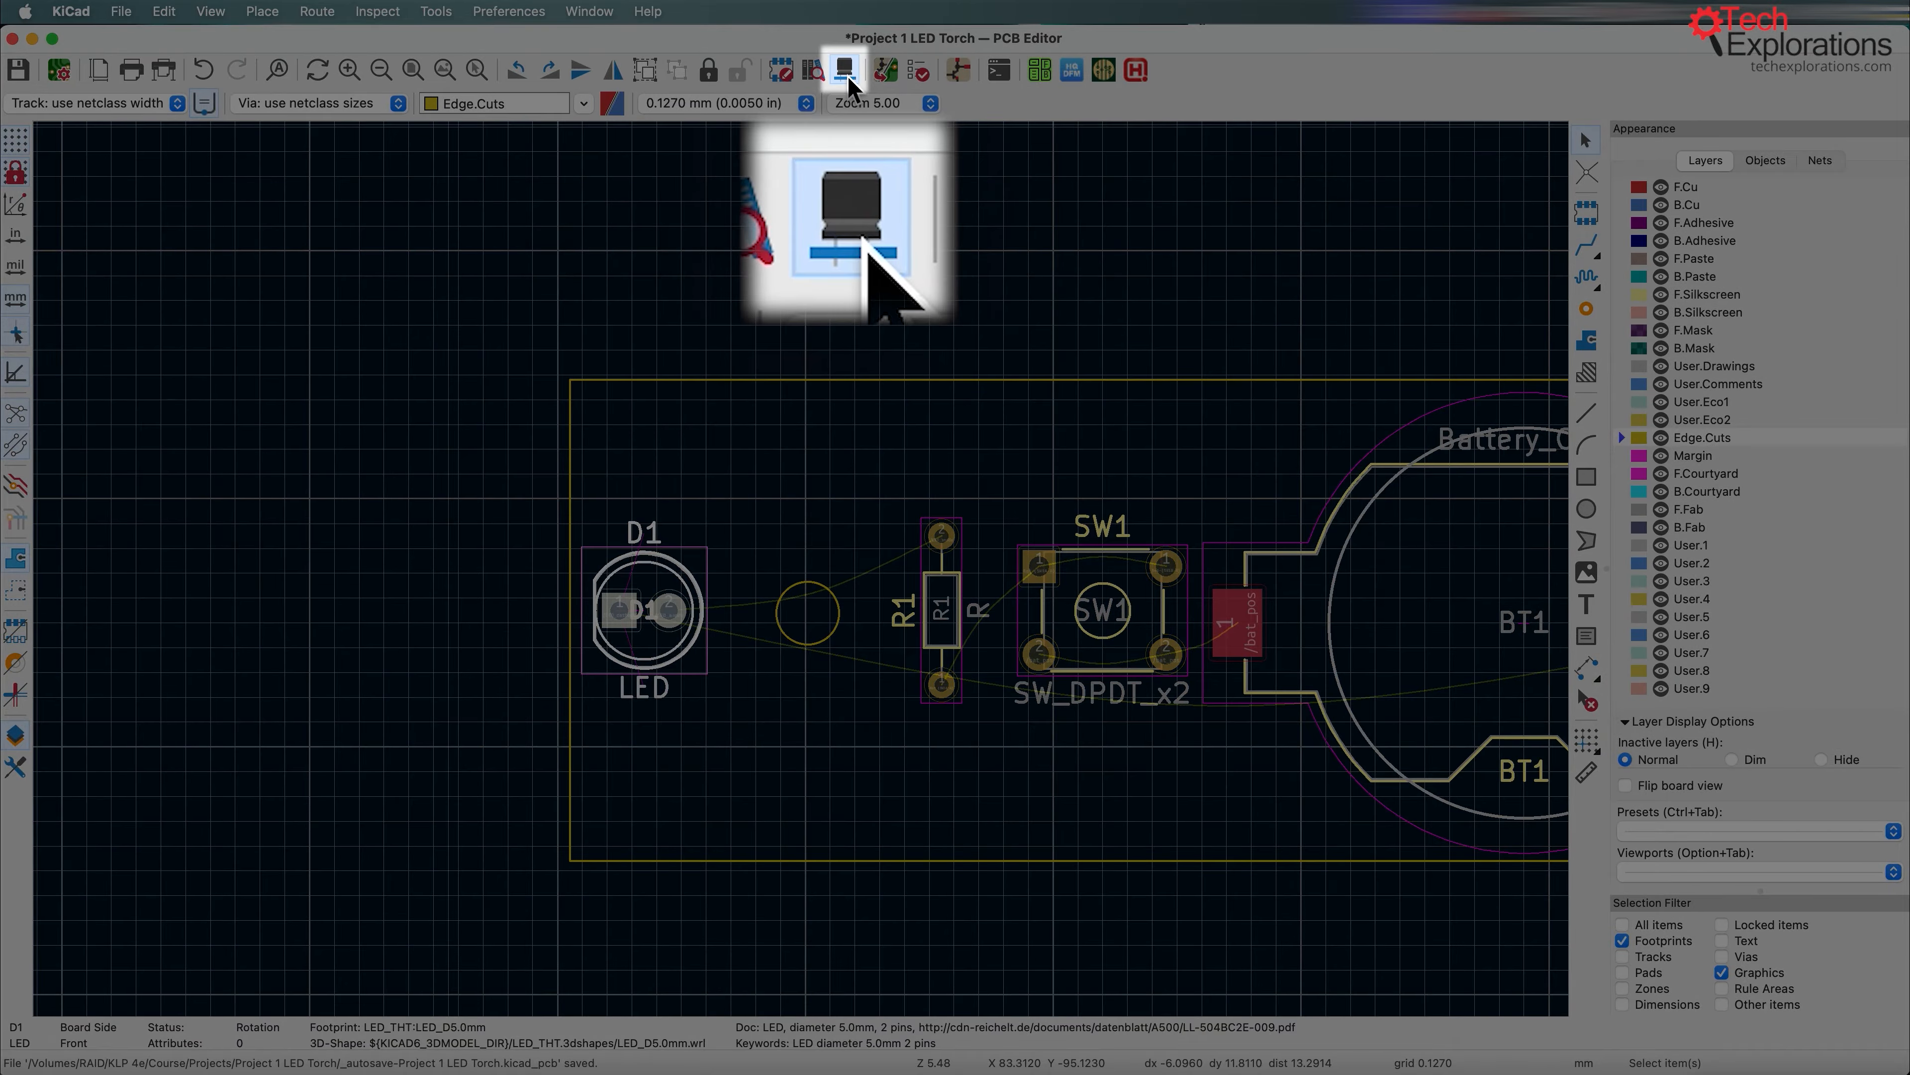
Step: Inspect the board and its circular cutout in the 3D viewer from a tilted angle, and close the viewer
left_click(844, 70)
left_click_drag(1281, 696, 1207, 579)
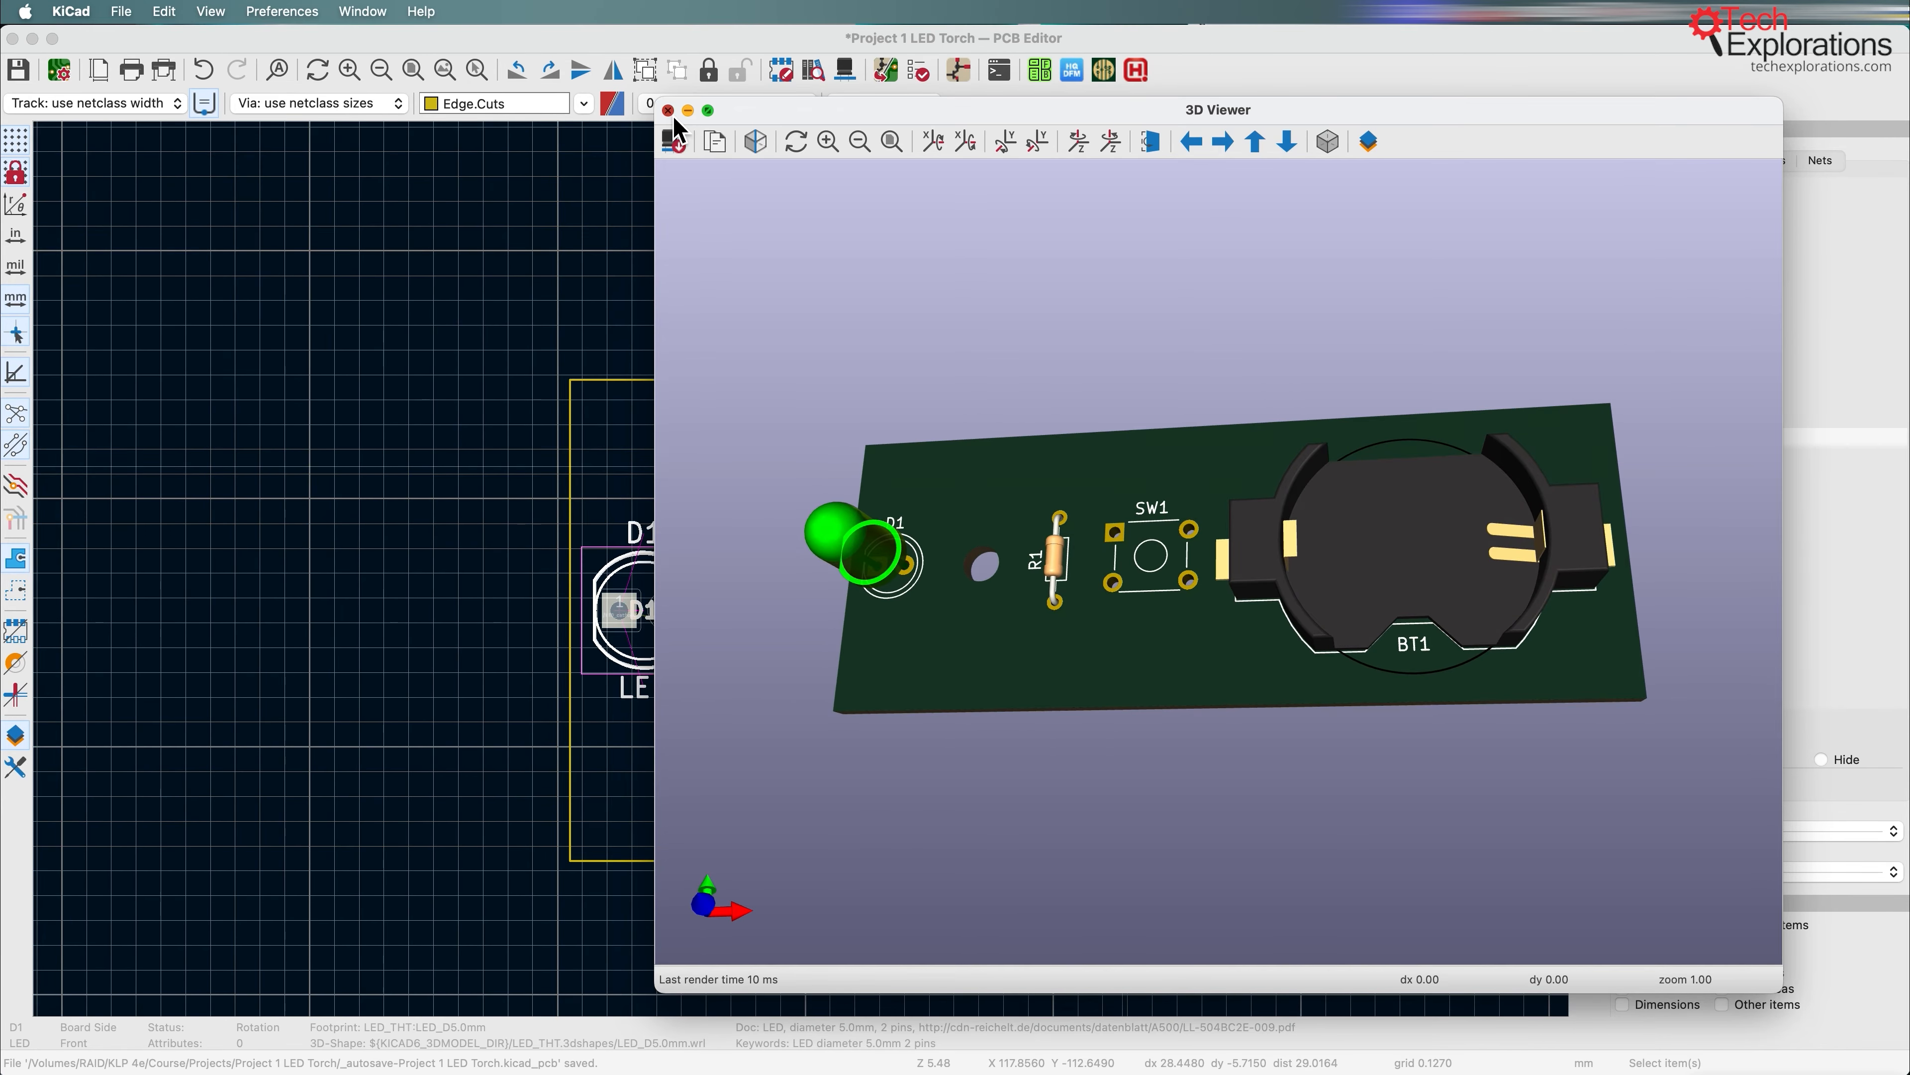
left_click(668, 111)
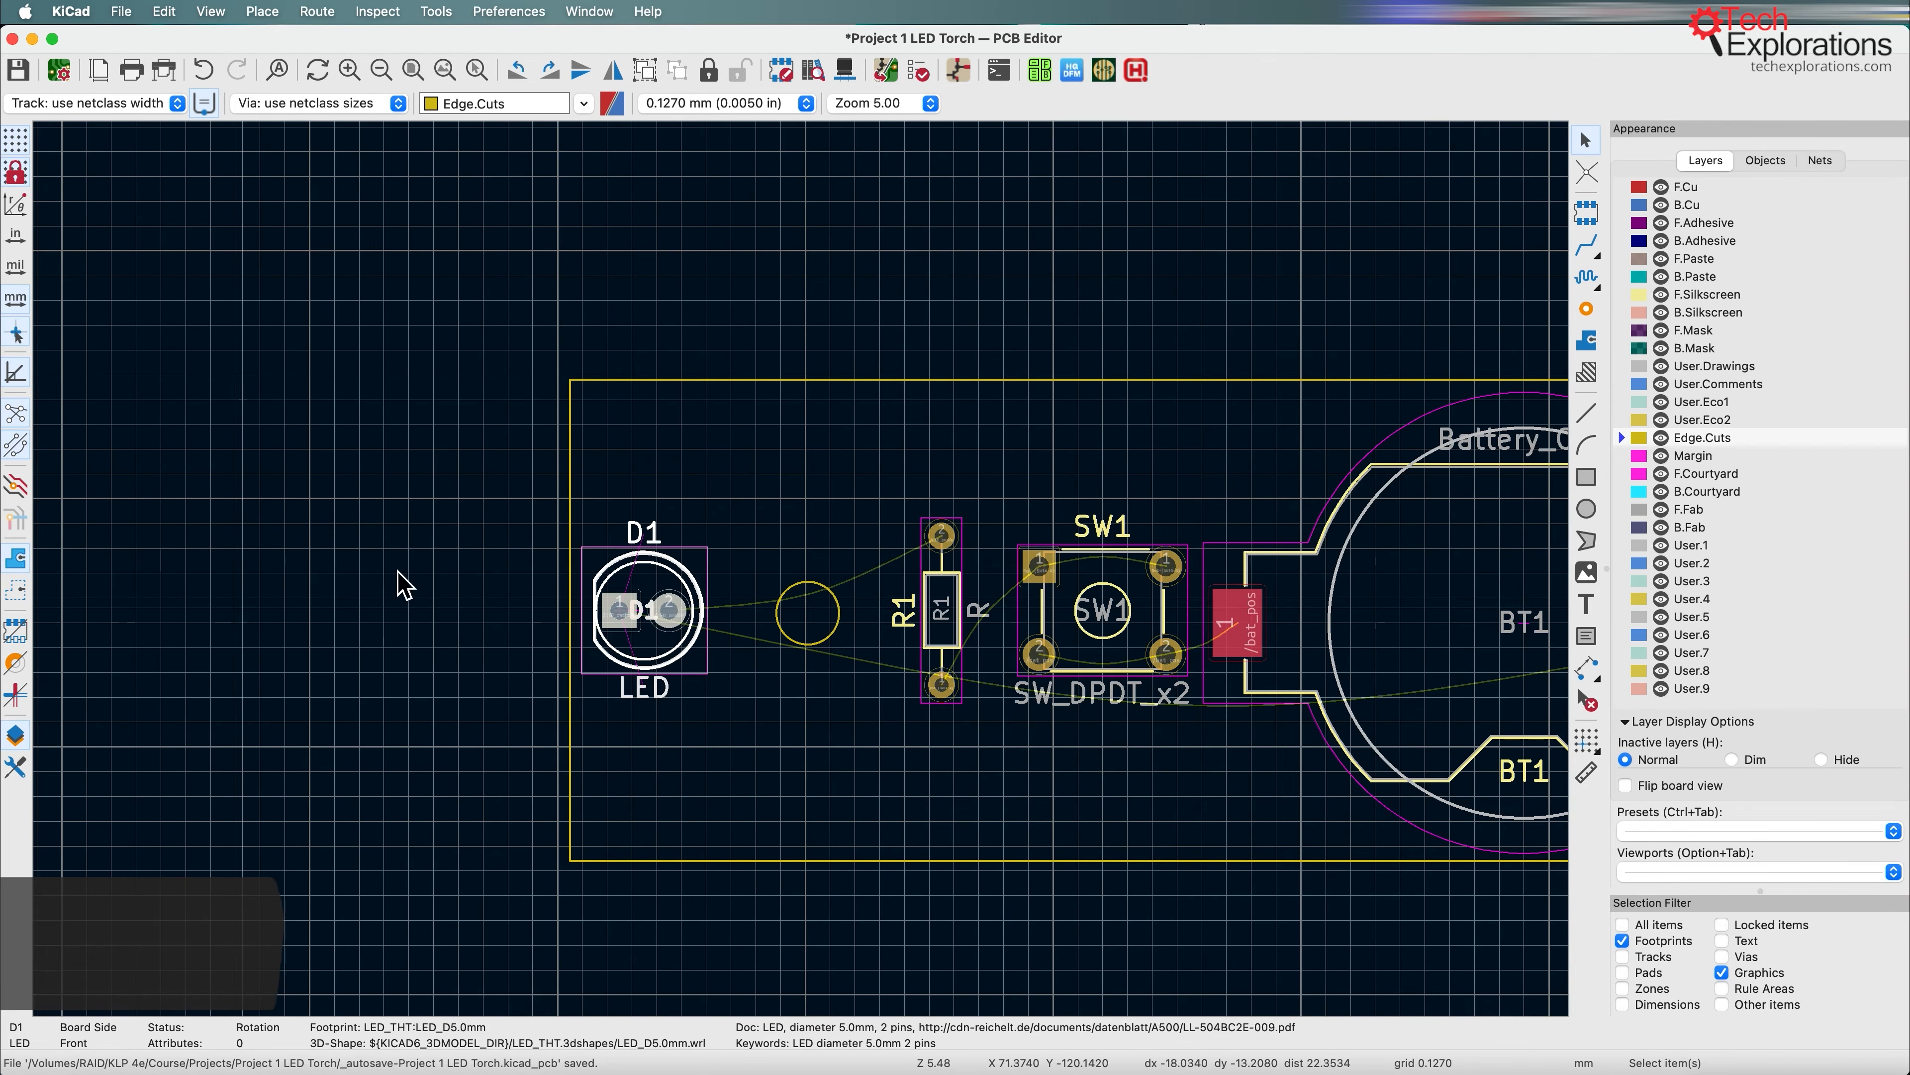
Step: Shrink the Edge.Cuts rectangle from its top, bottom and right edges to about 65.7 mm wide and 20.8 mm high
middle_click_drag(1072, 503, 694, 436)
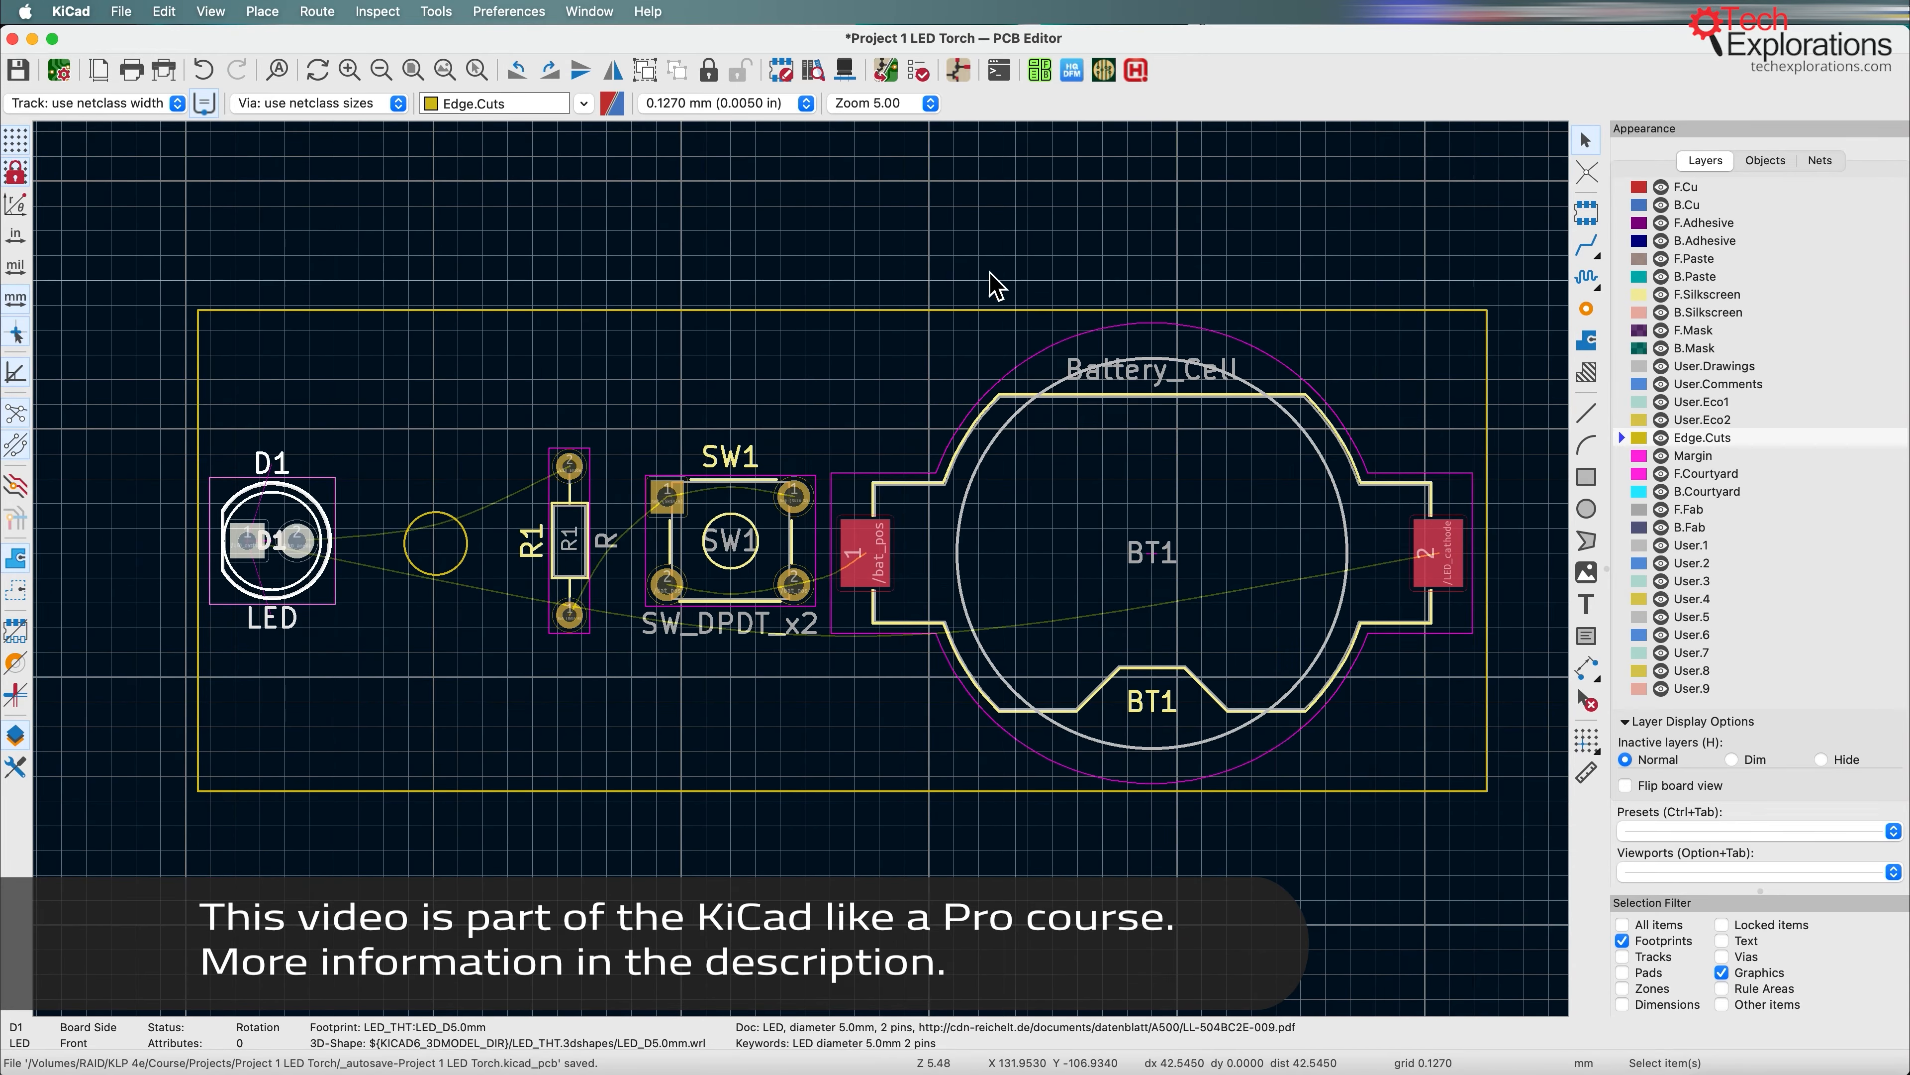
left_click(917, 314)
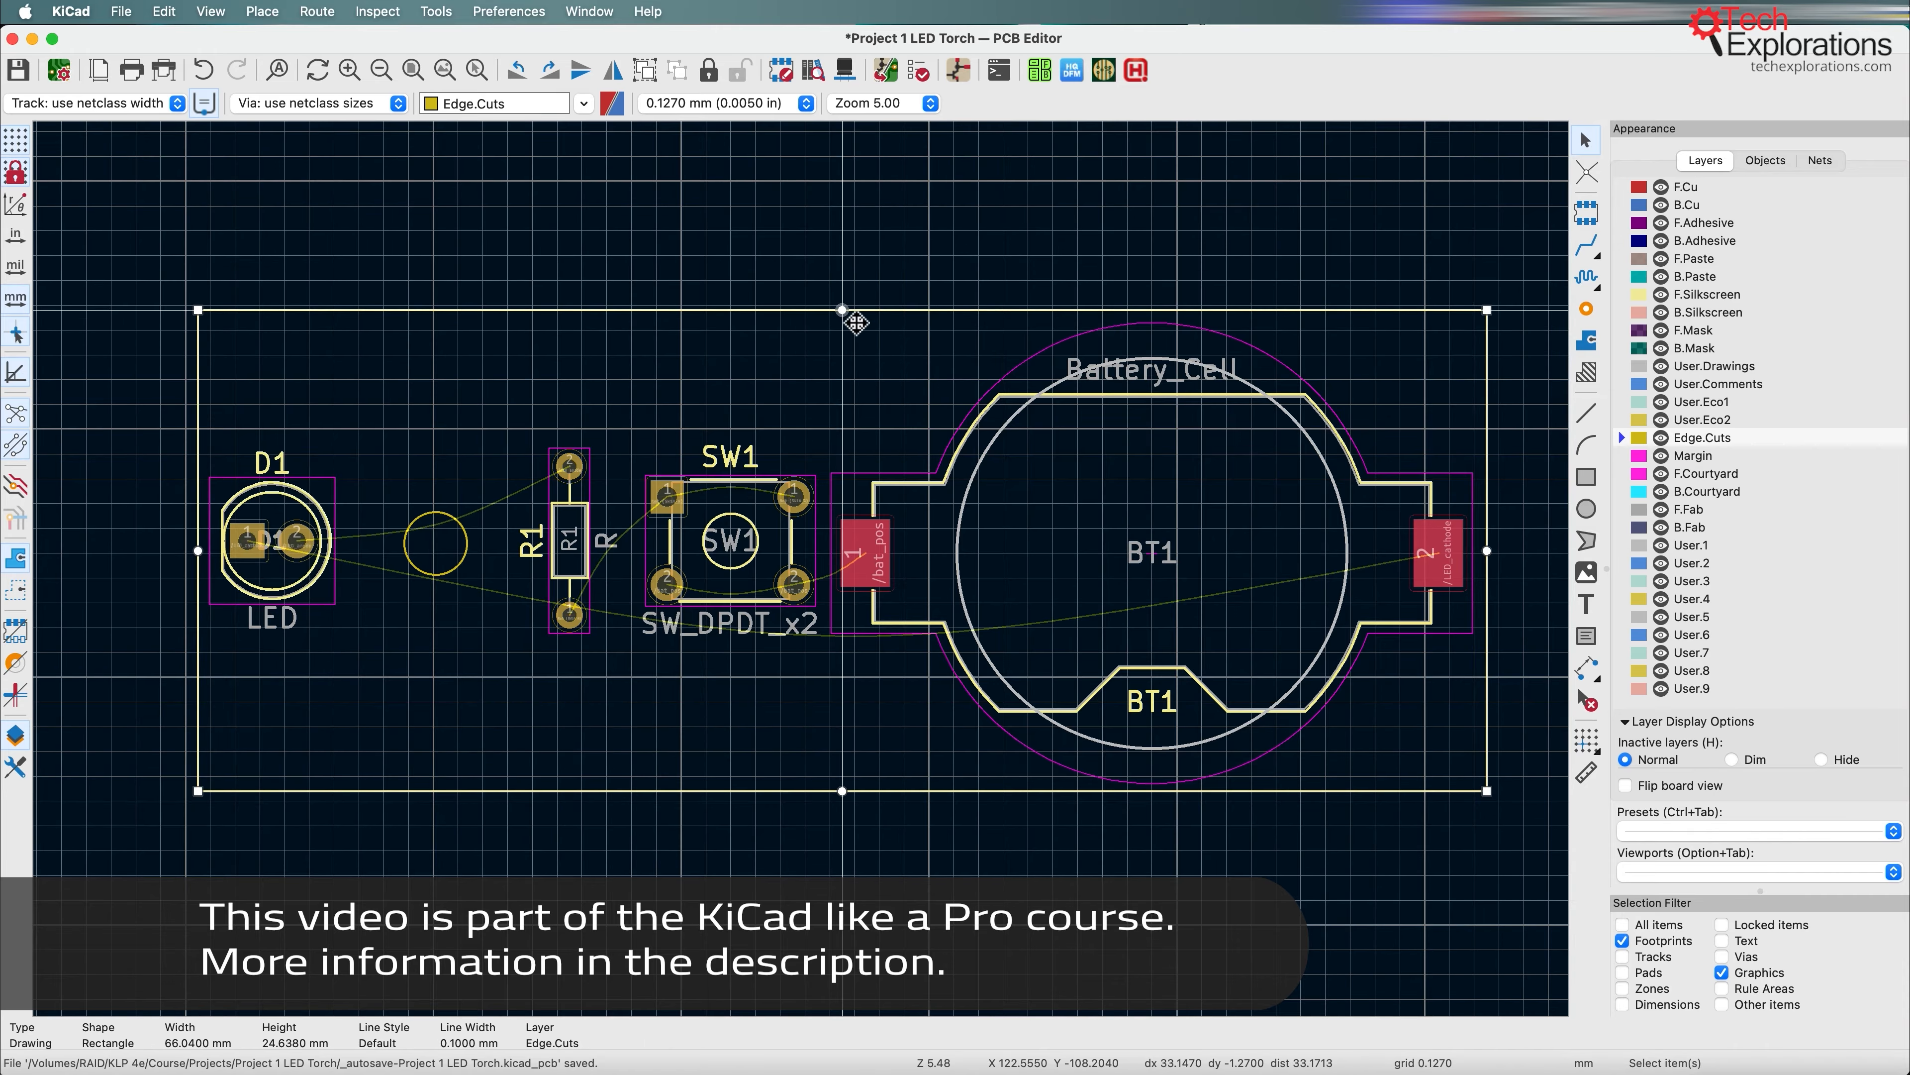
left_click_drag(846, 314, 843, 356)
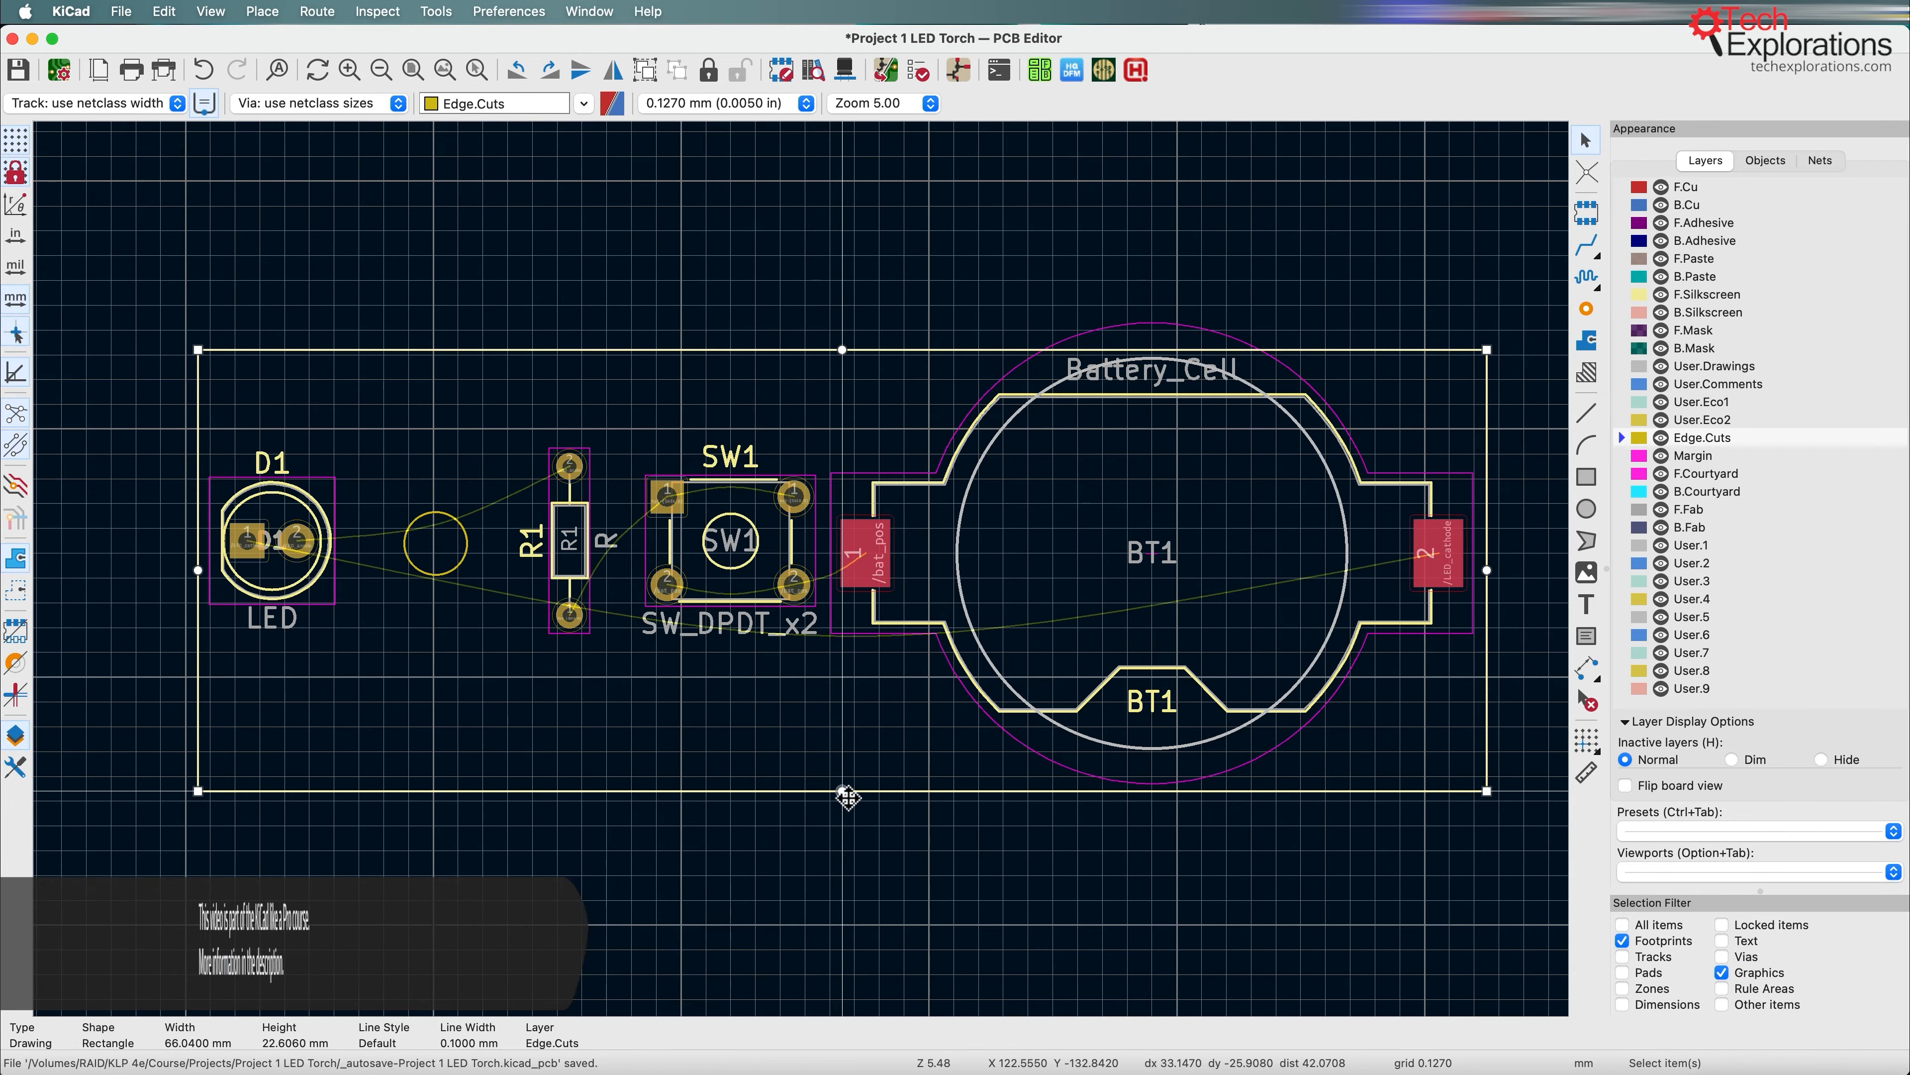
left_click_drag(852, 790, 851, 764)
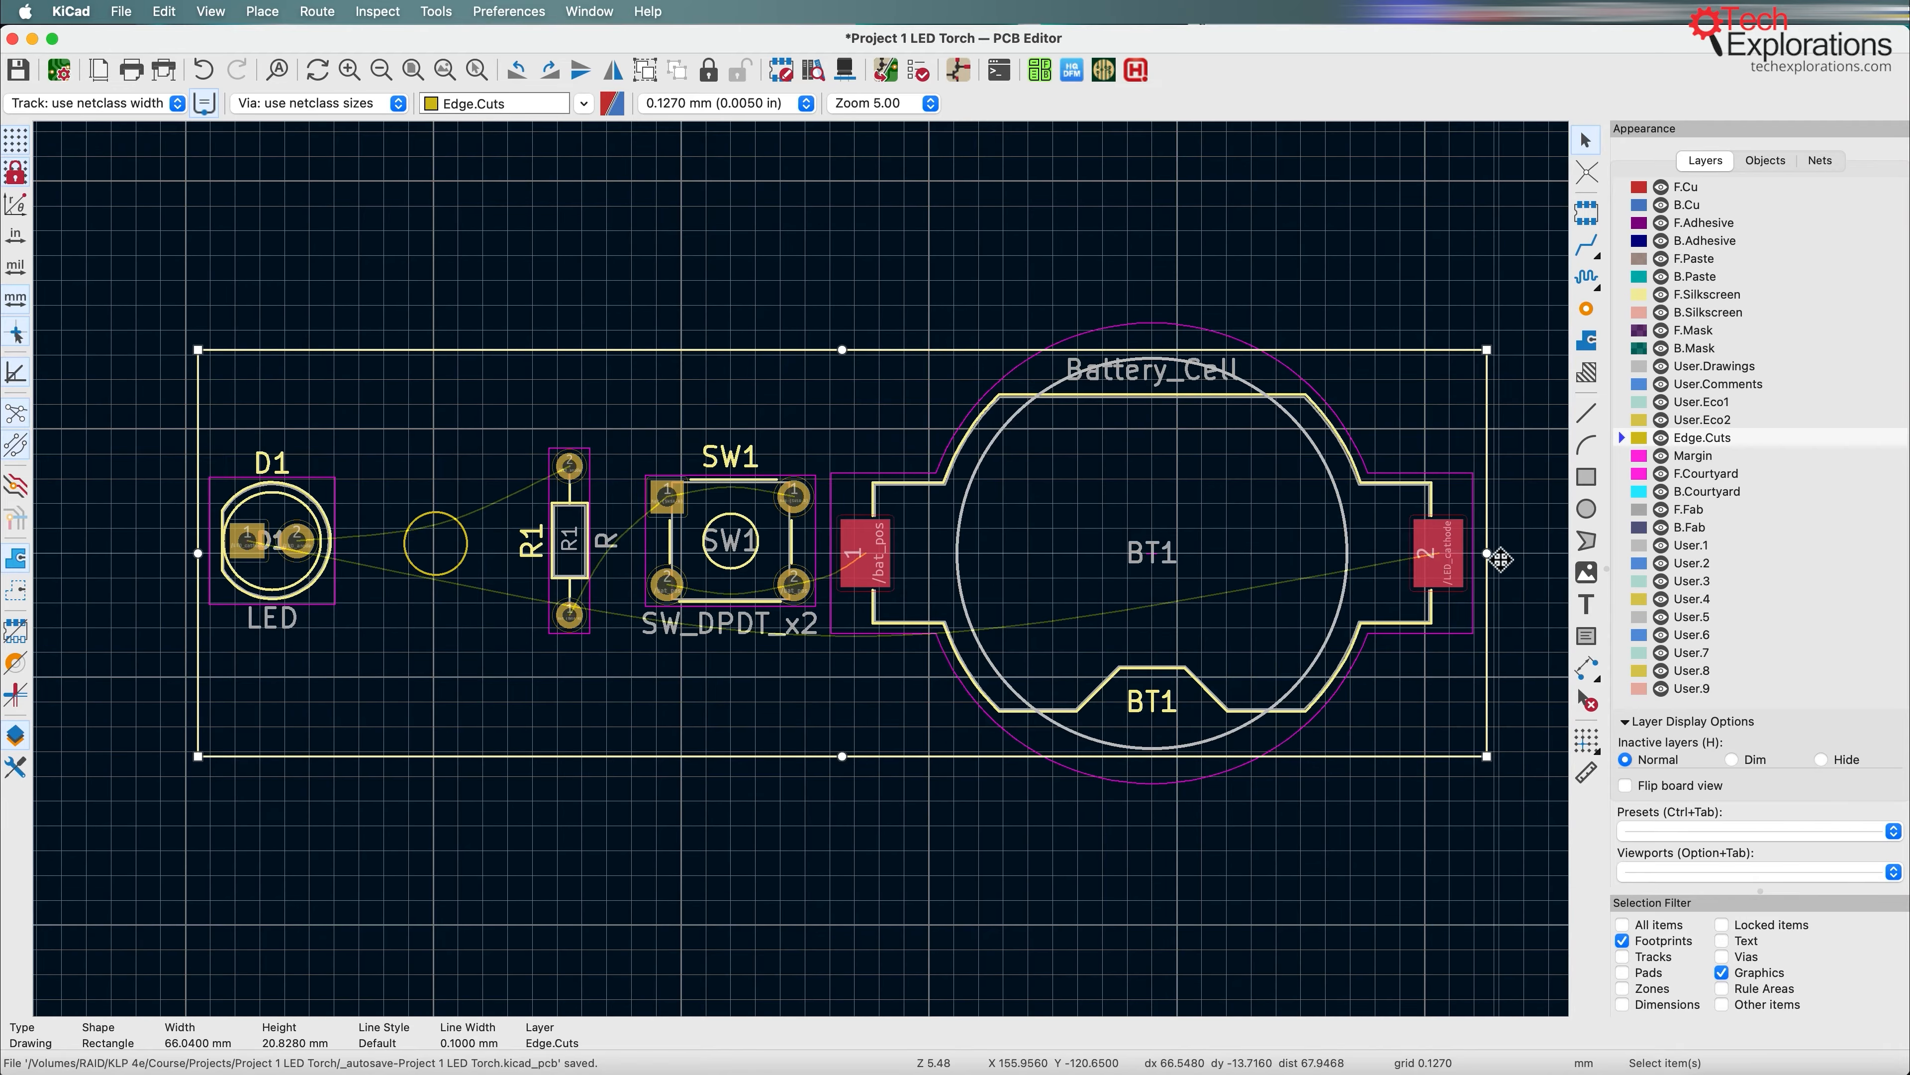
left_click_drag(1487, 555, 1479, 554)
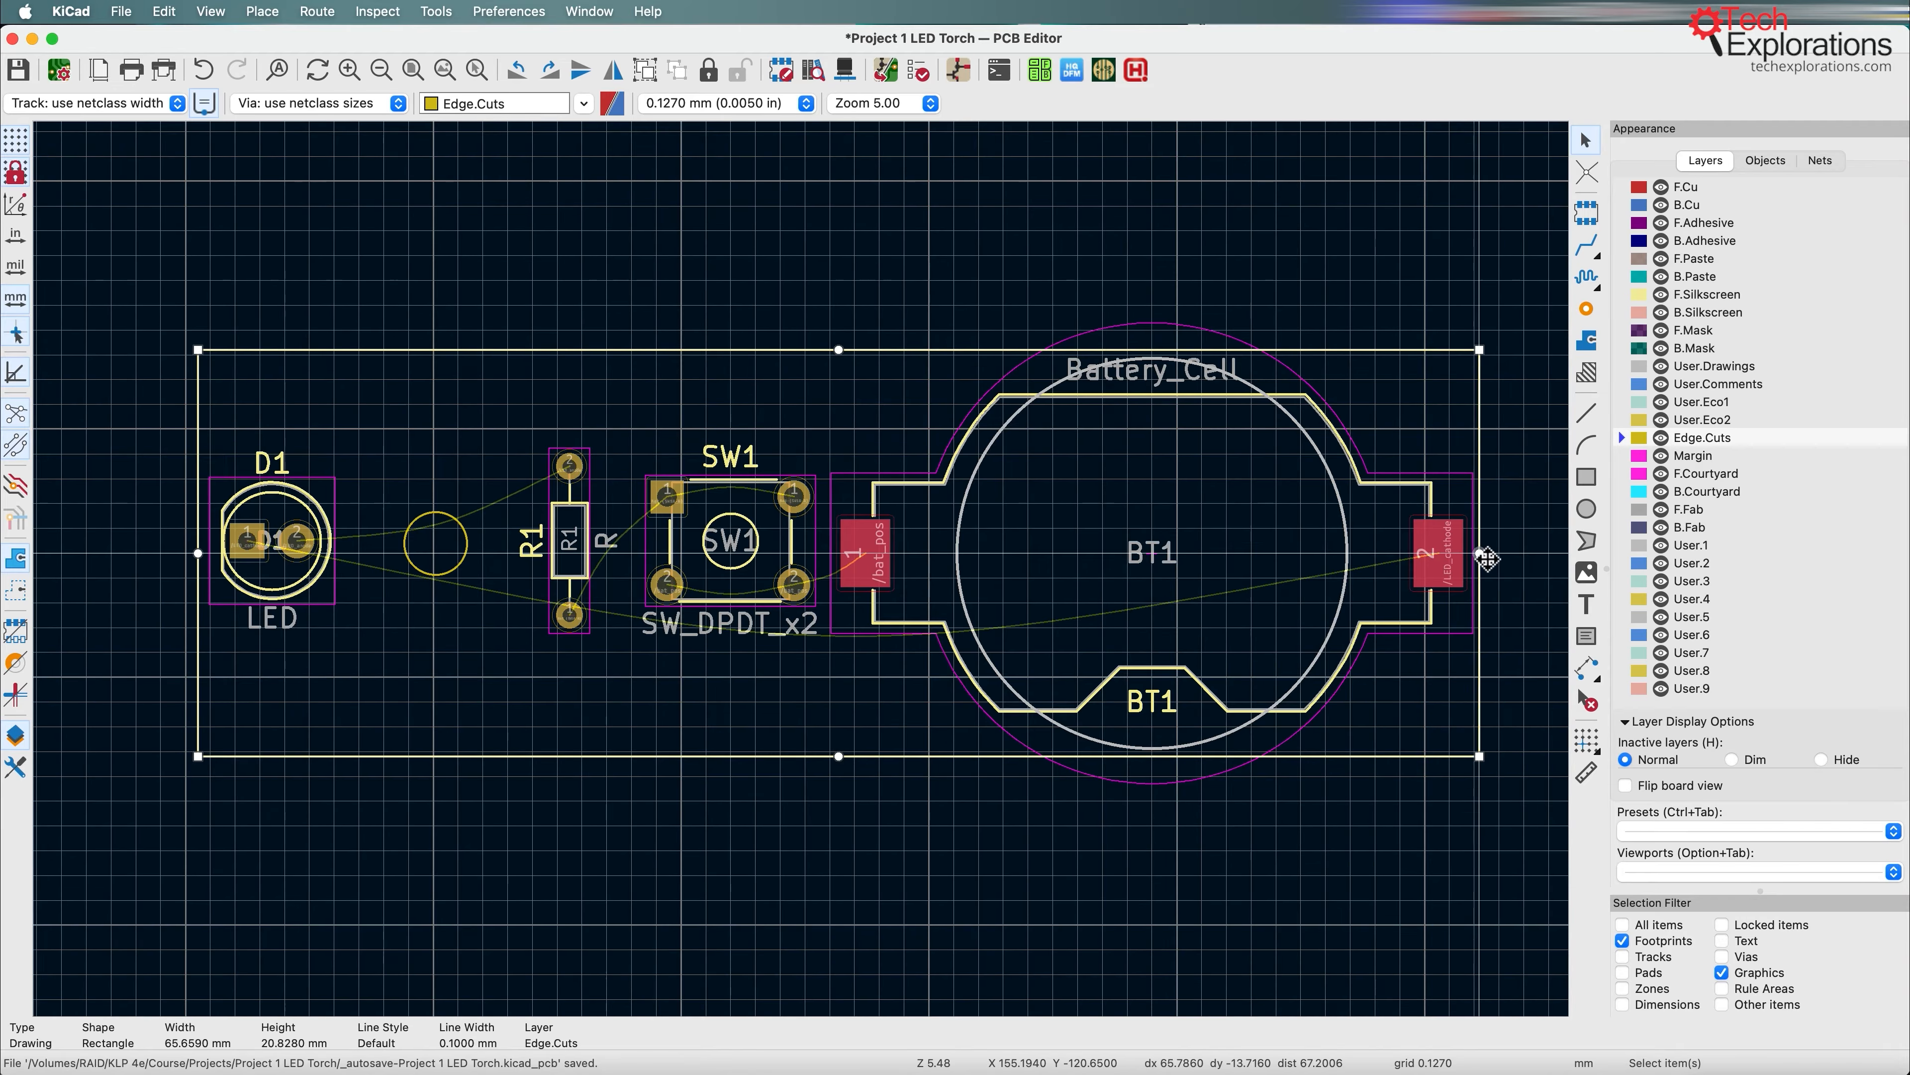
Step: Move LED D1 right towards the circle and shift resistor R1 closer to switch SW1
left_click(305, 592)
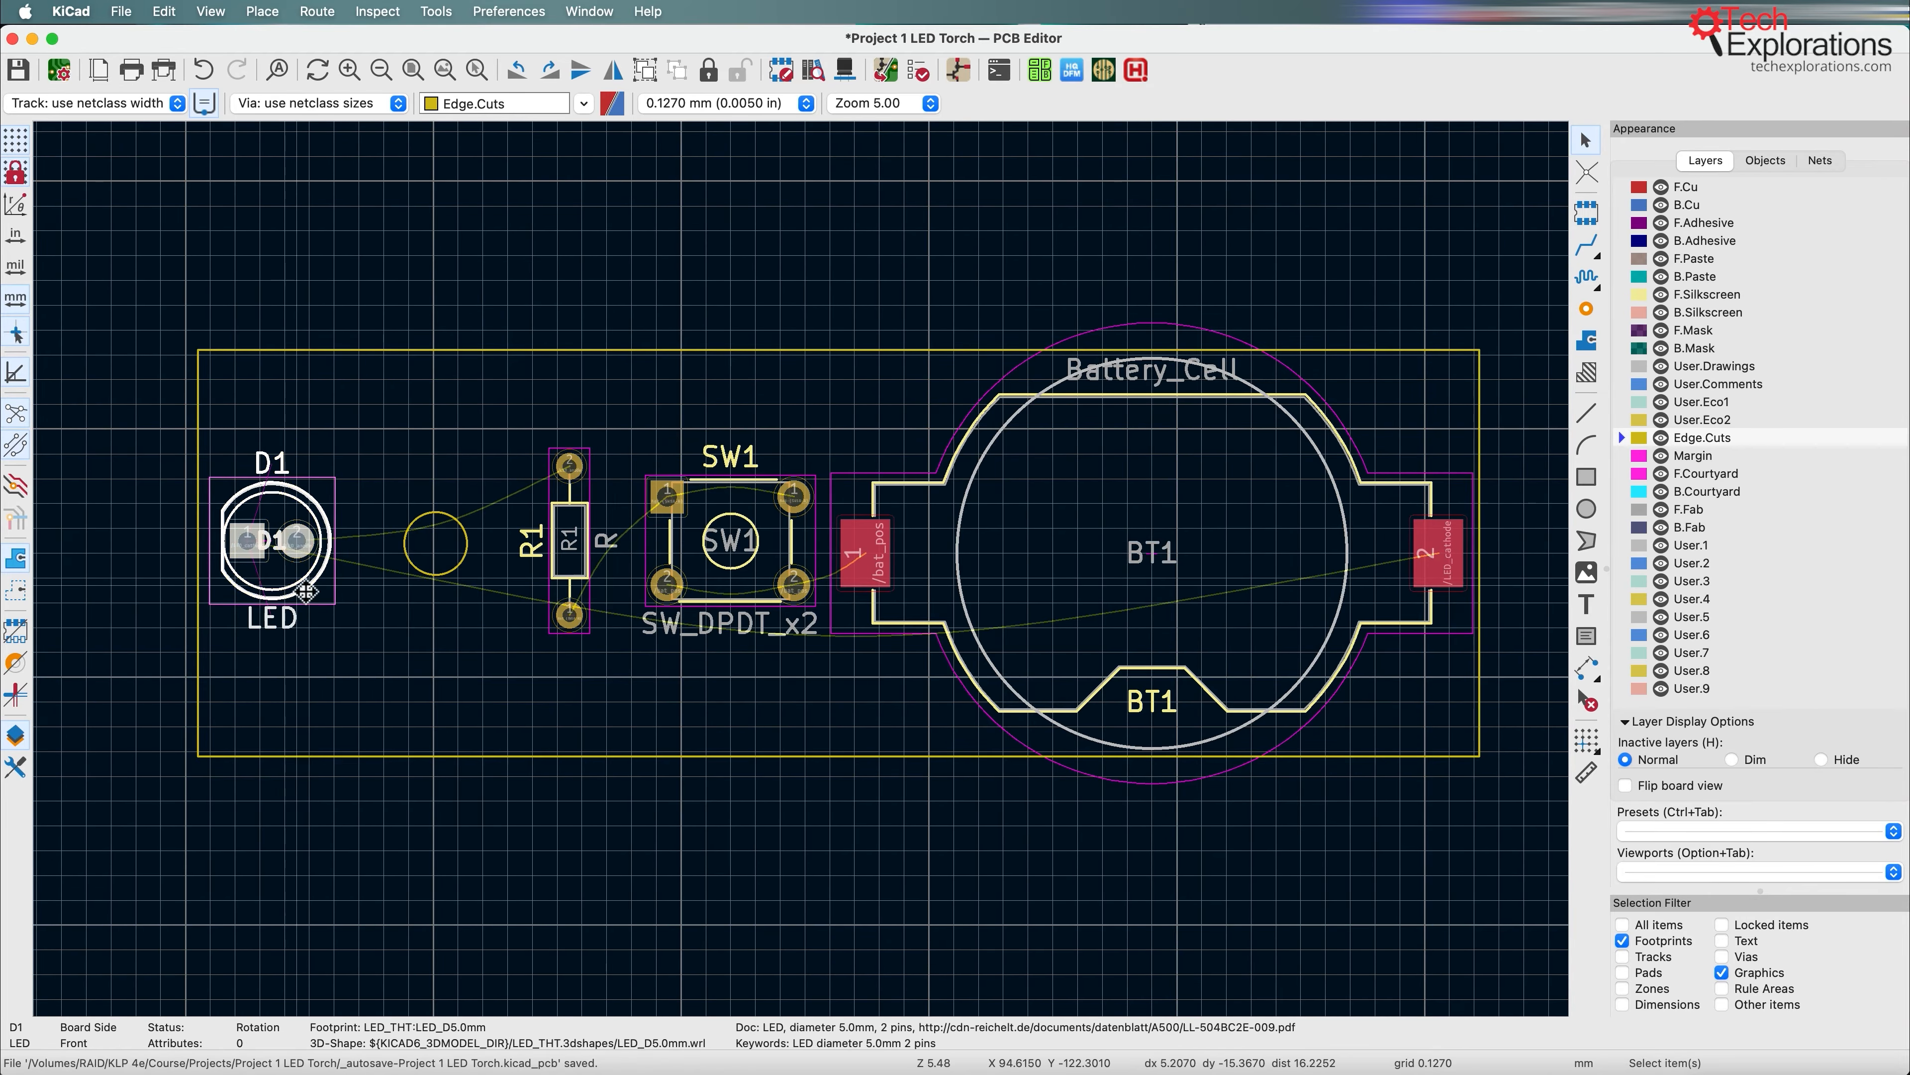
left_click_drag(305, 592, 355, 592)
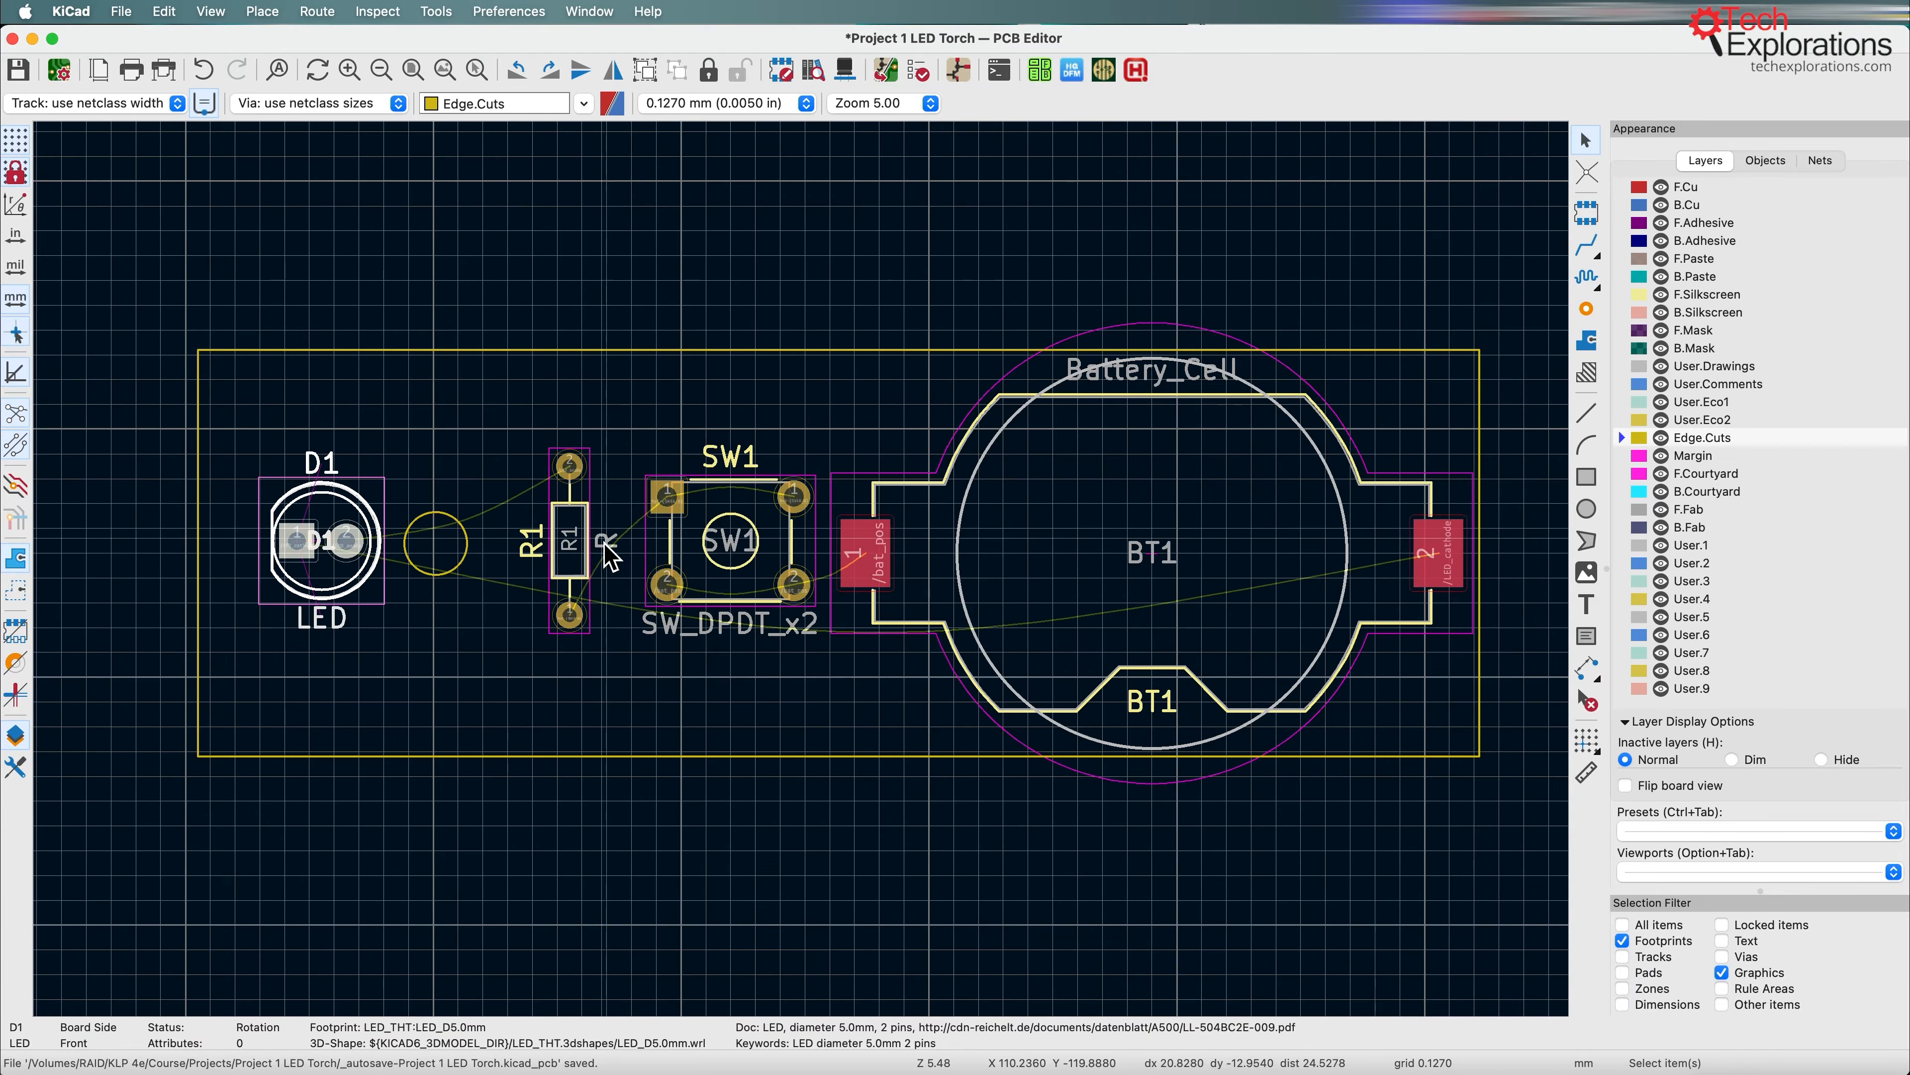
left_click(593, 548)
left_click_drag(584, 540, 599, 555)
Step: Move the Edge.Cuts circle right towards resistor R1 and bring LED D1 up to just left of the circle
left_click(461, 547)
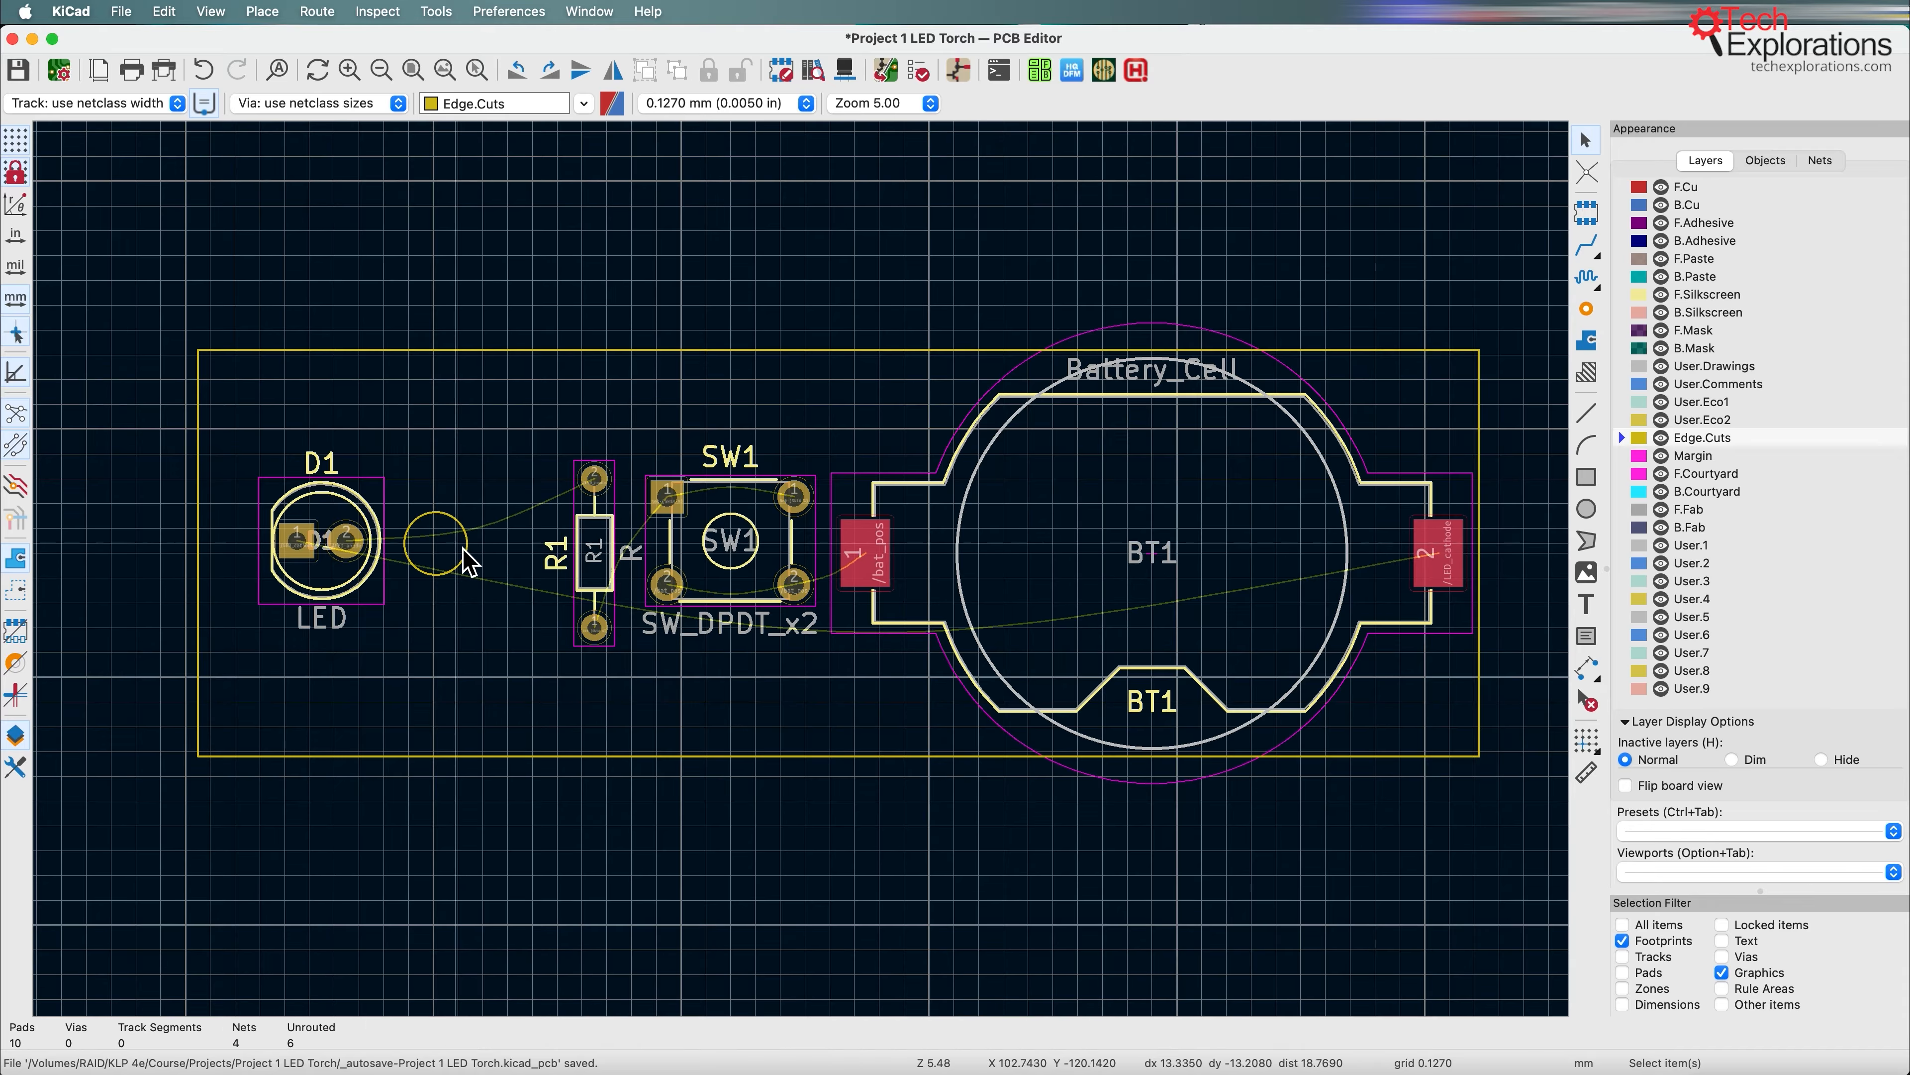
left_click(466, 547)
double_click(473, 553)
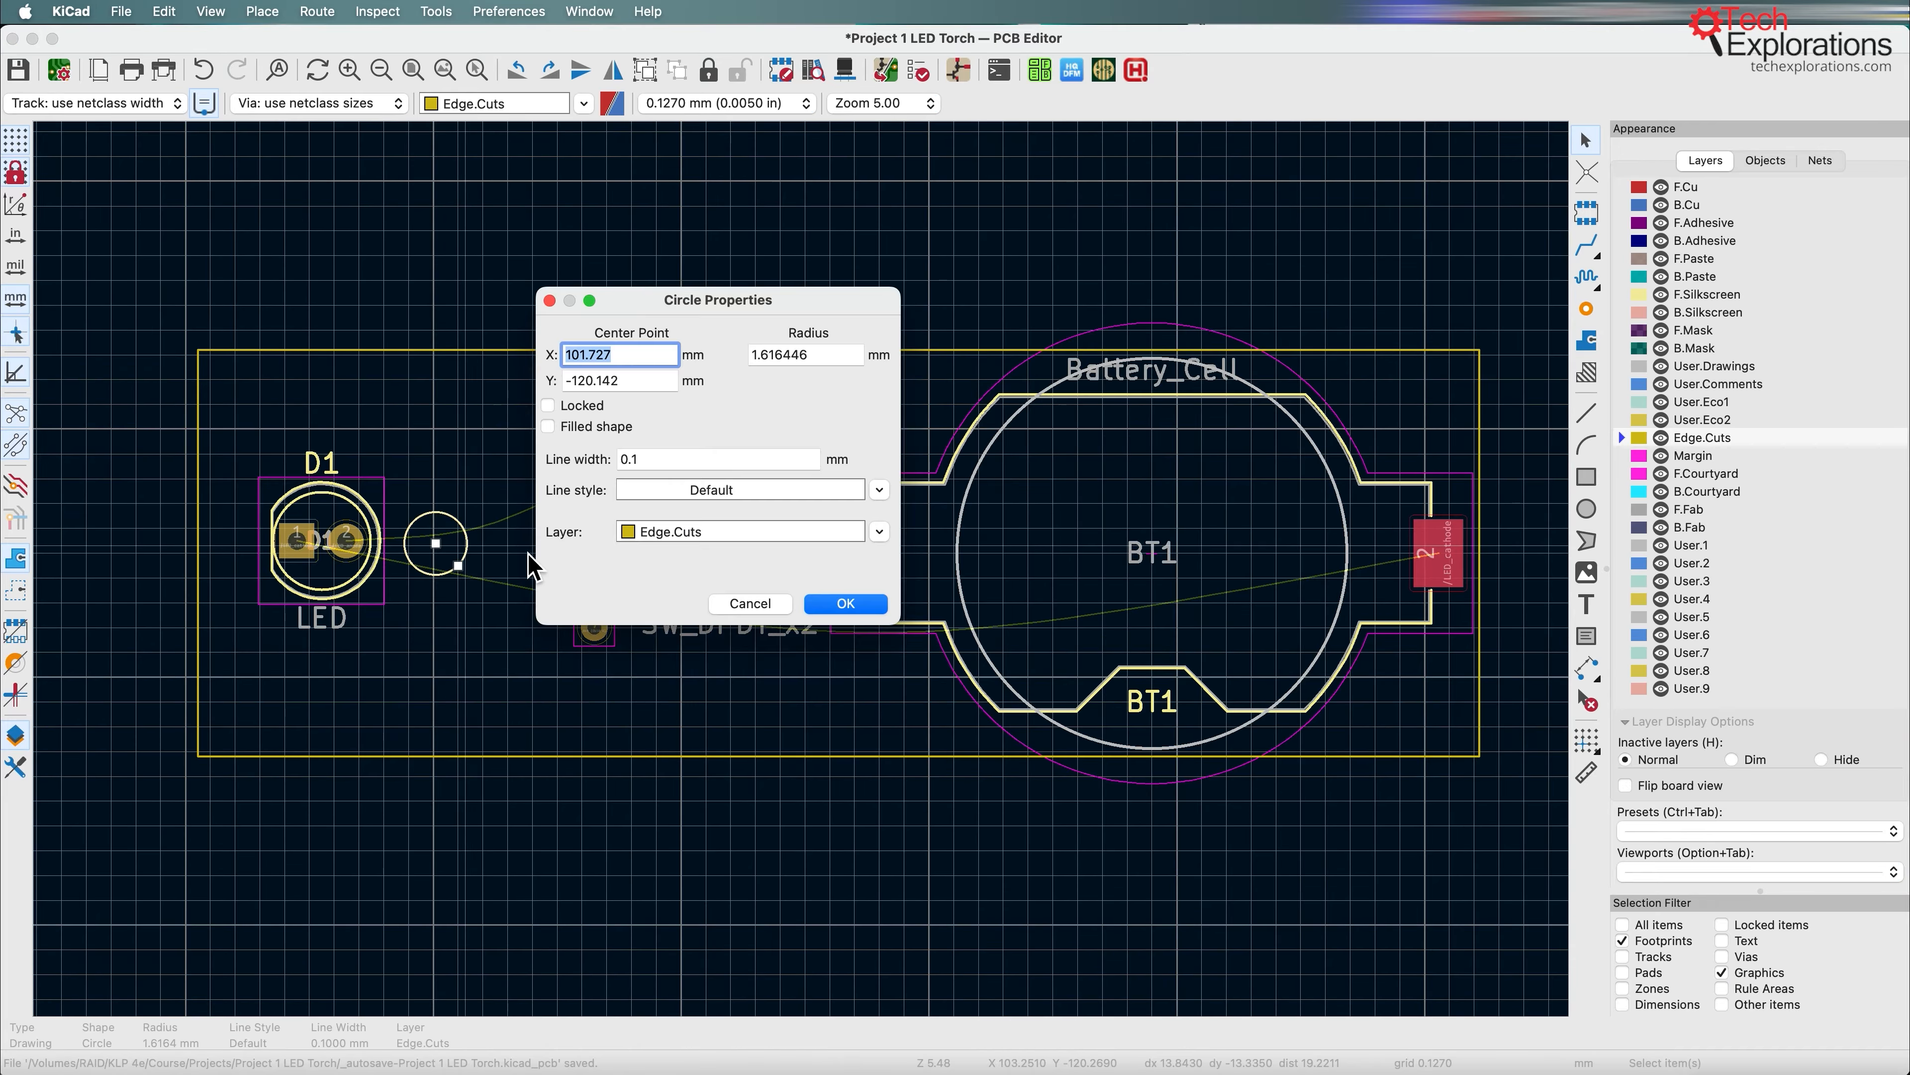
left_click(741, 602)
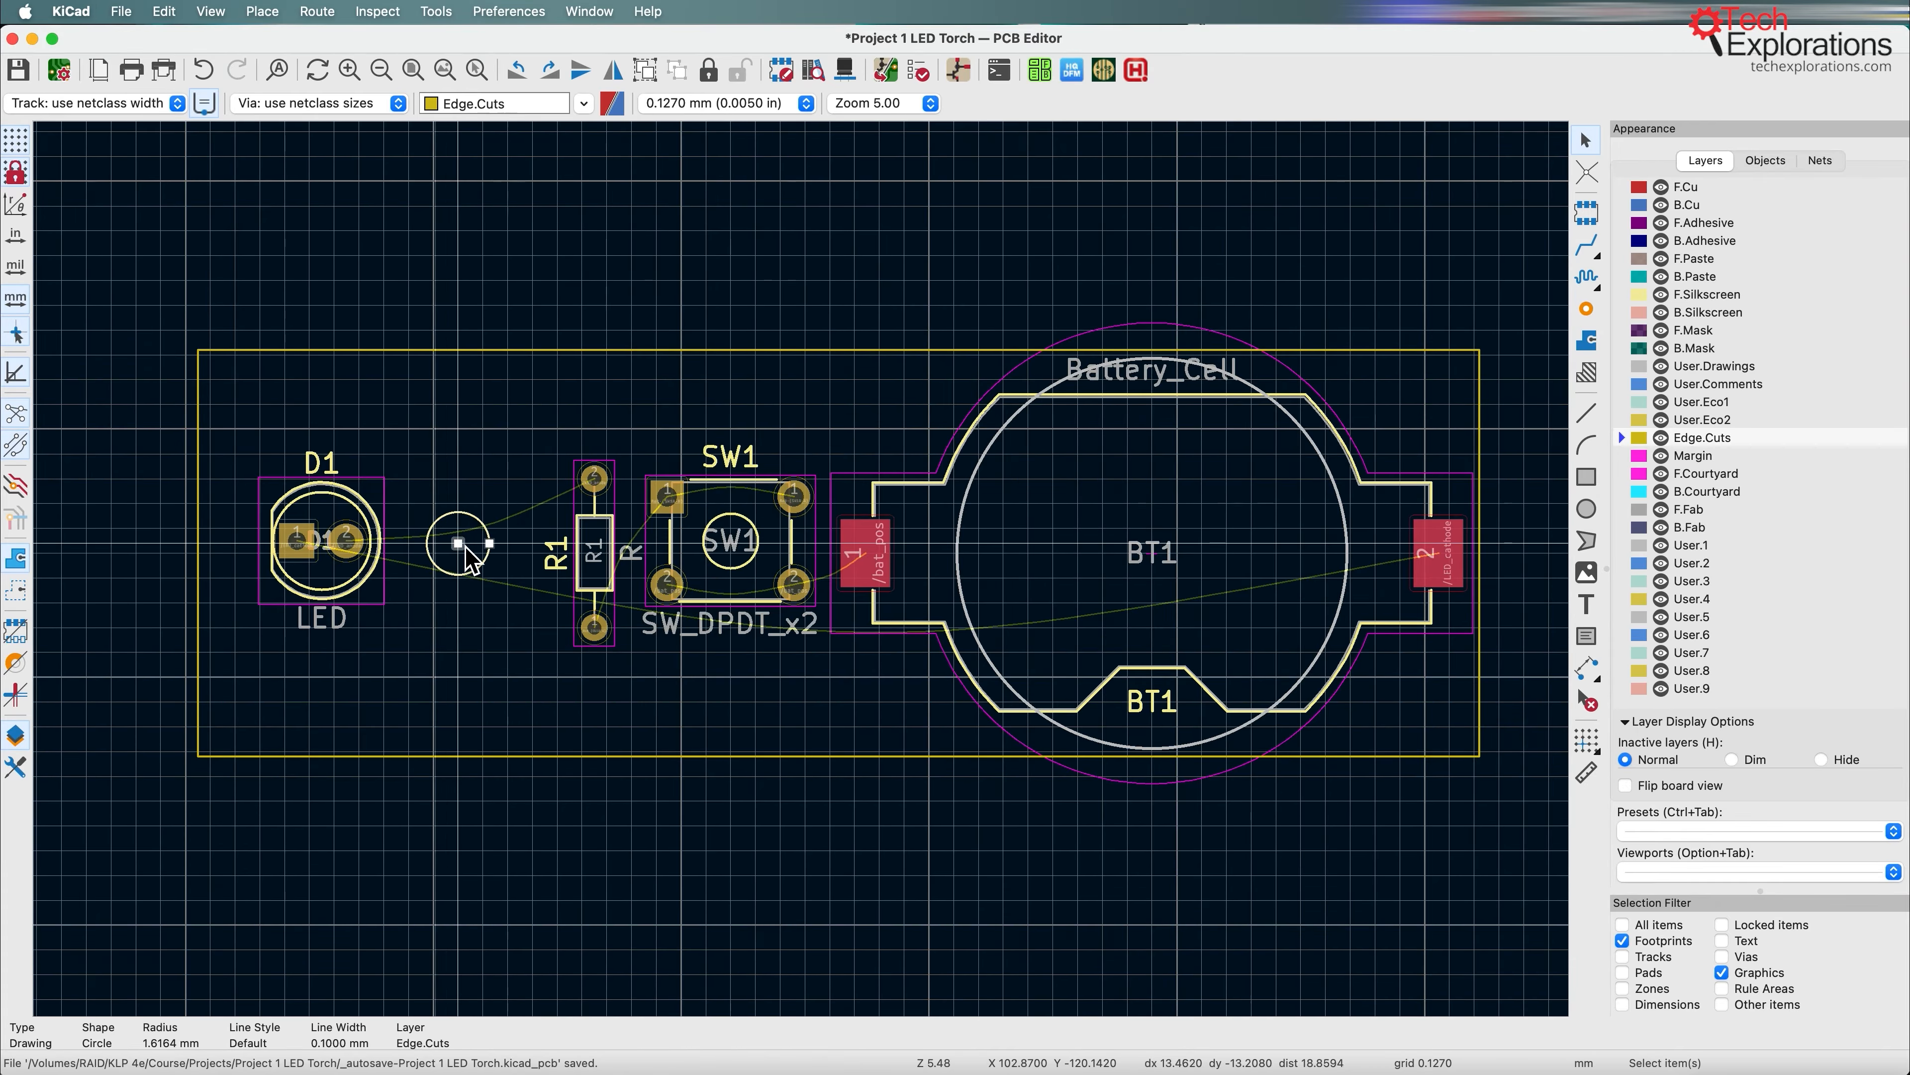
left_click(368, 553)
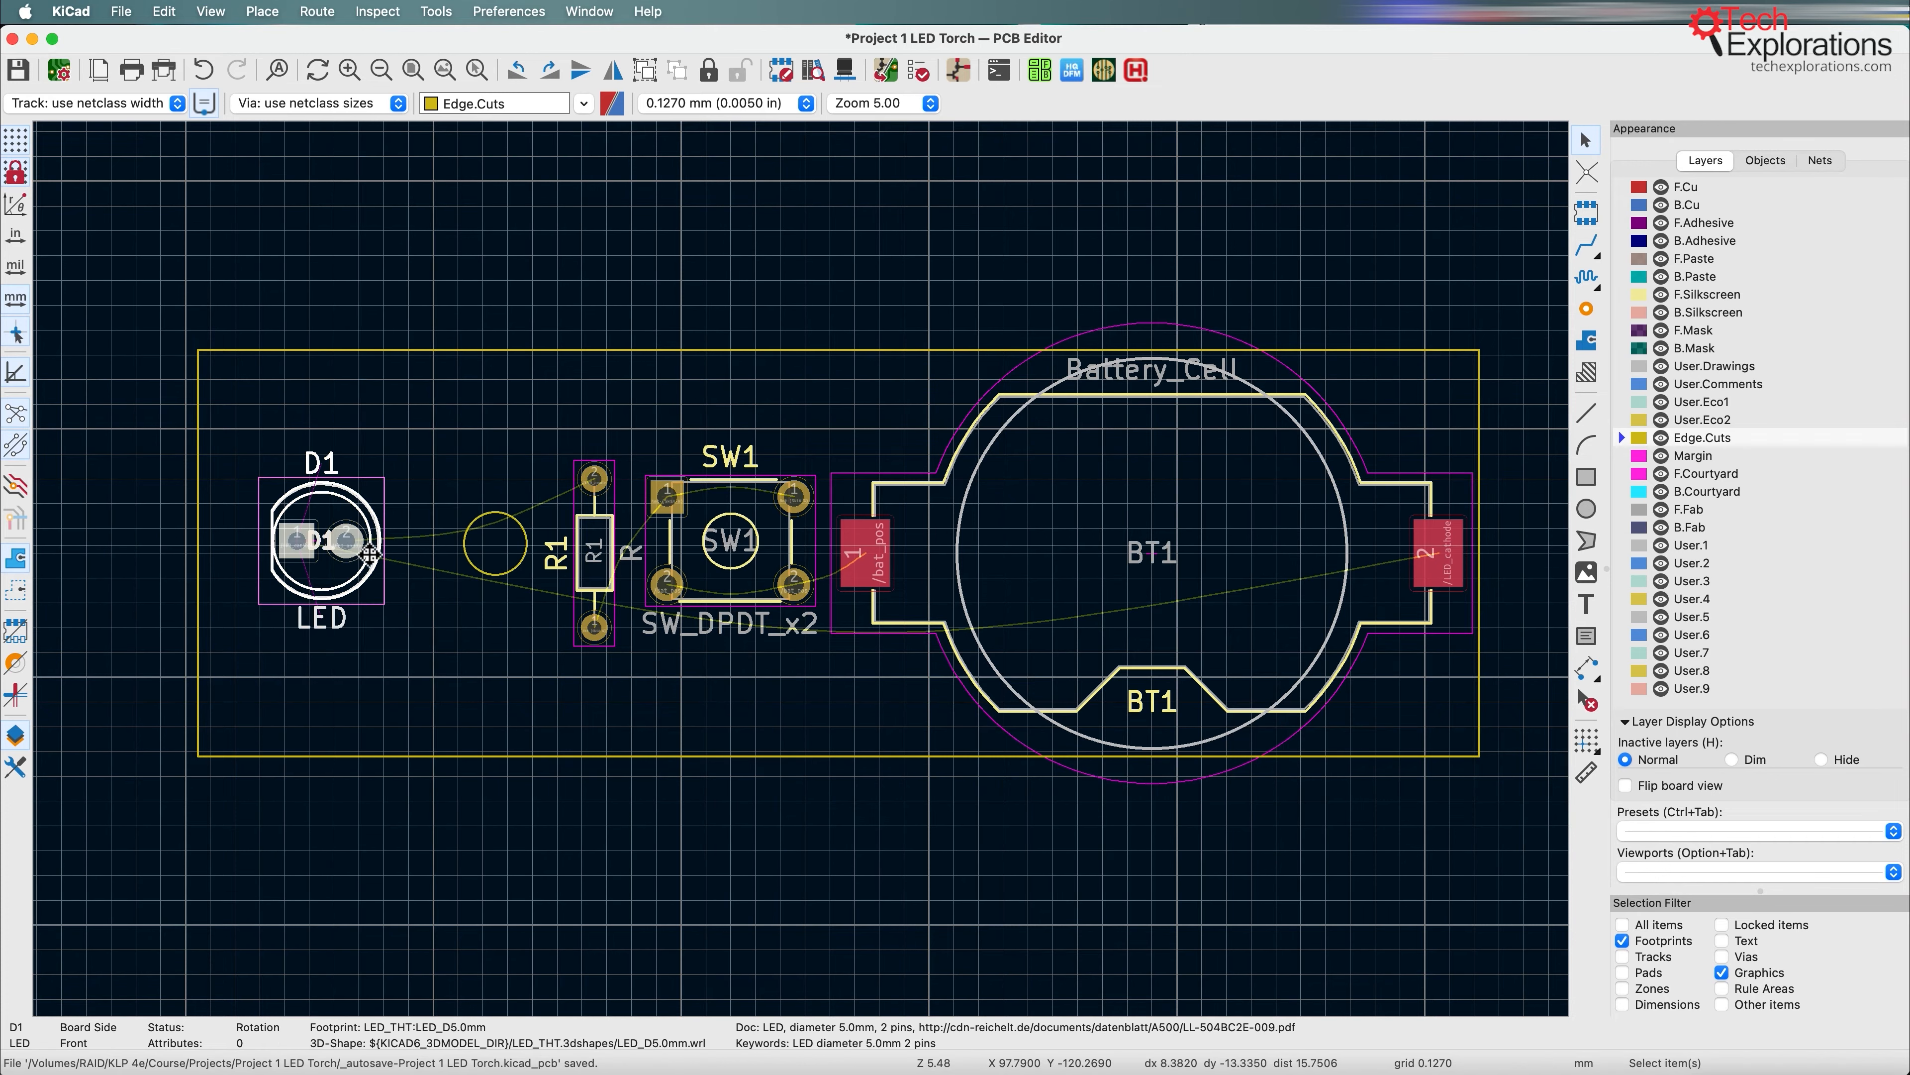
left_click_drag(385, 555, 447, 554)
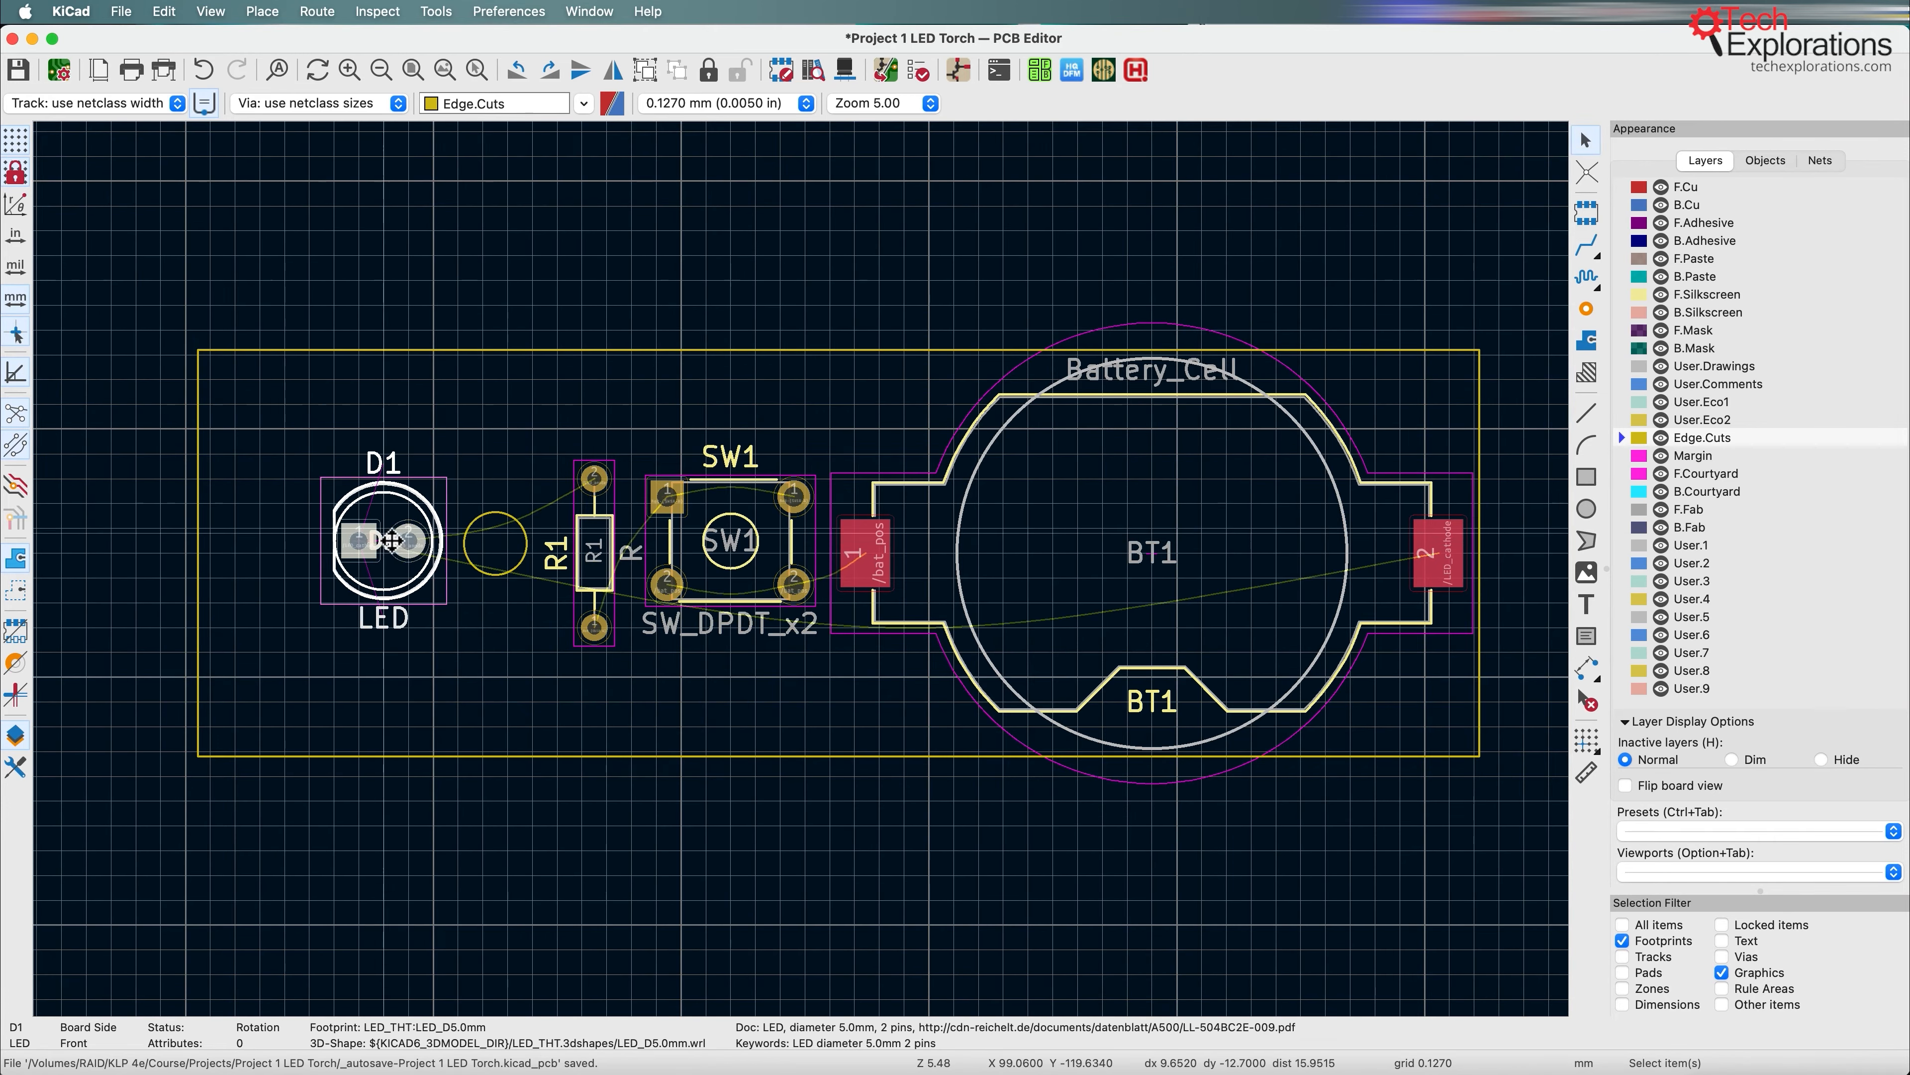
Step: Align BT1, SW1, R1, the circle, D1 and the board outline to the vertical center, using switch SW1 as the reference
left_click(1346, 599)
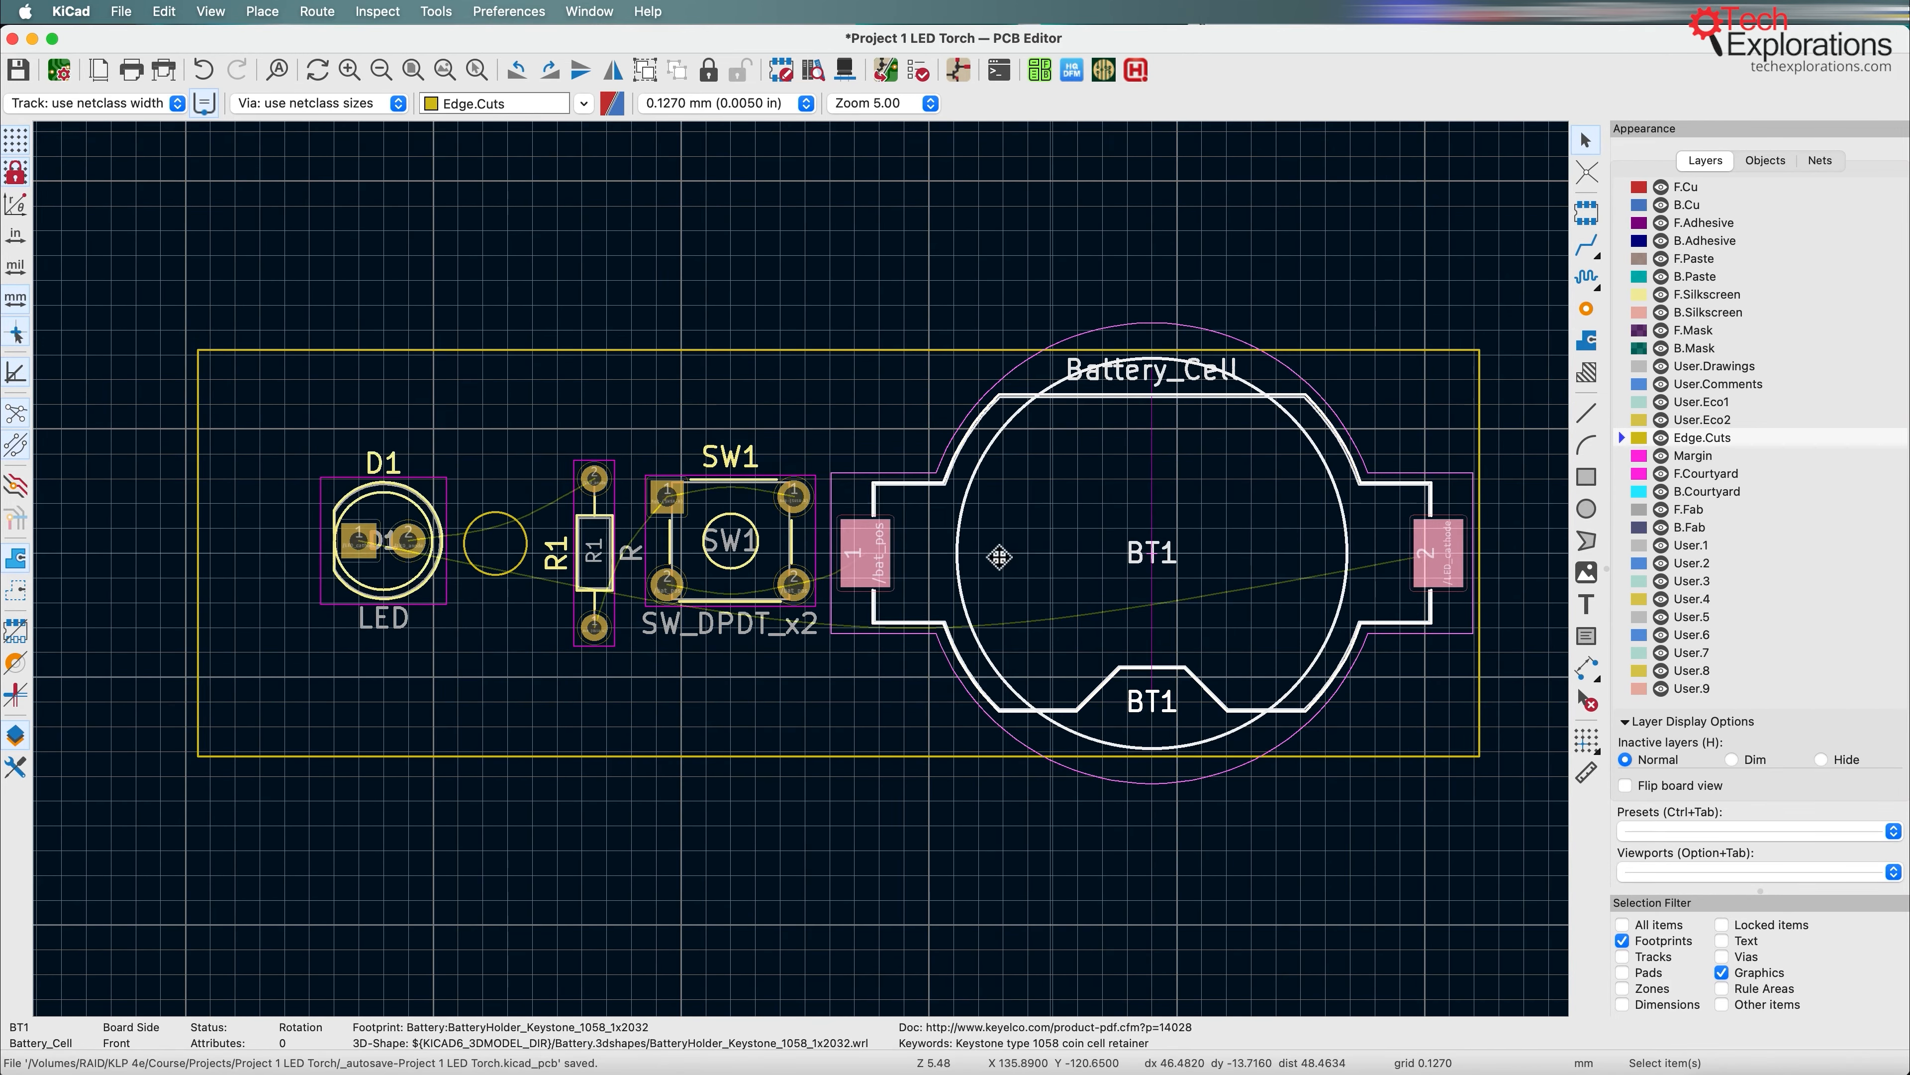
left_click(799, 559, "shift")
left_click(594, 564, "shift")
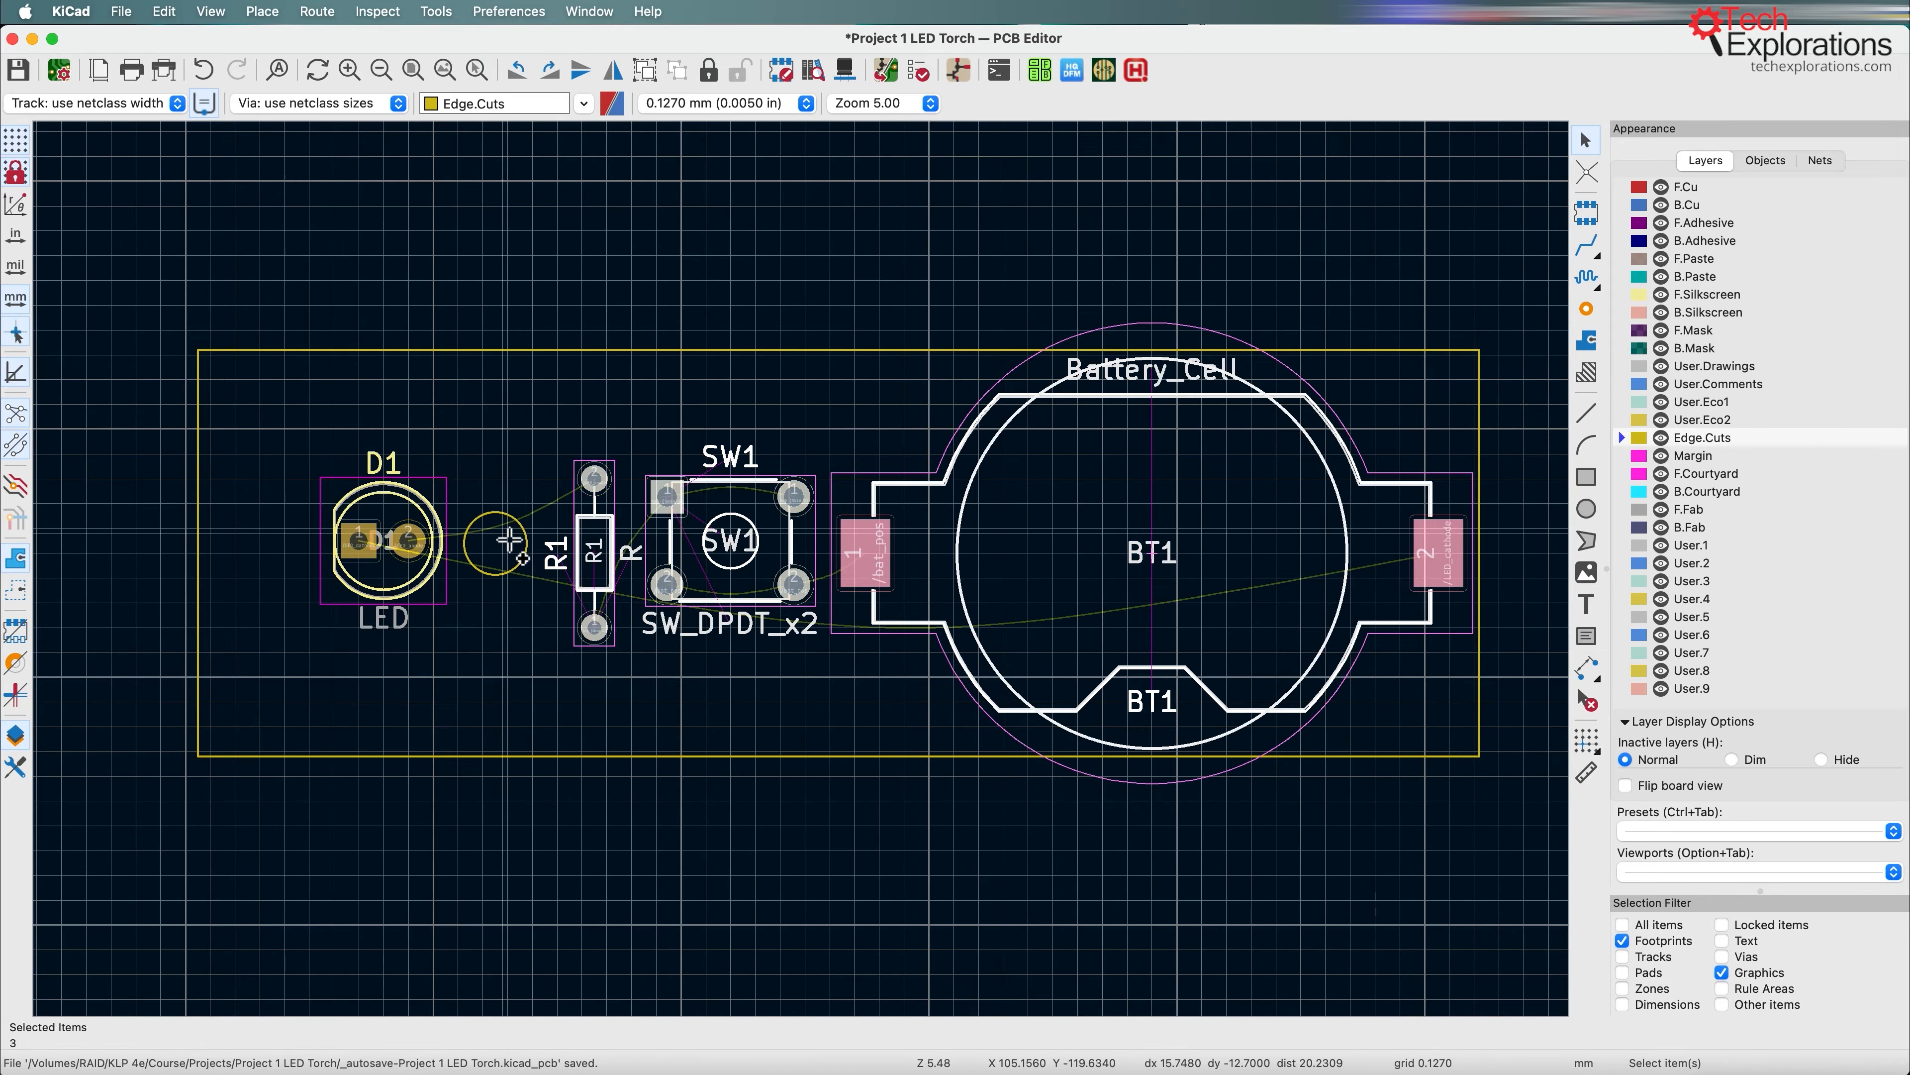
left_click(519, 524, "shift")
left_click(423, 503, "shift")
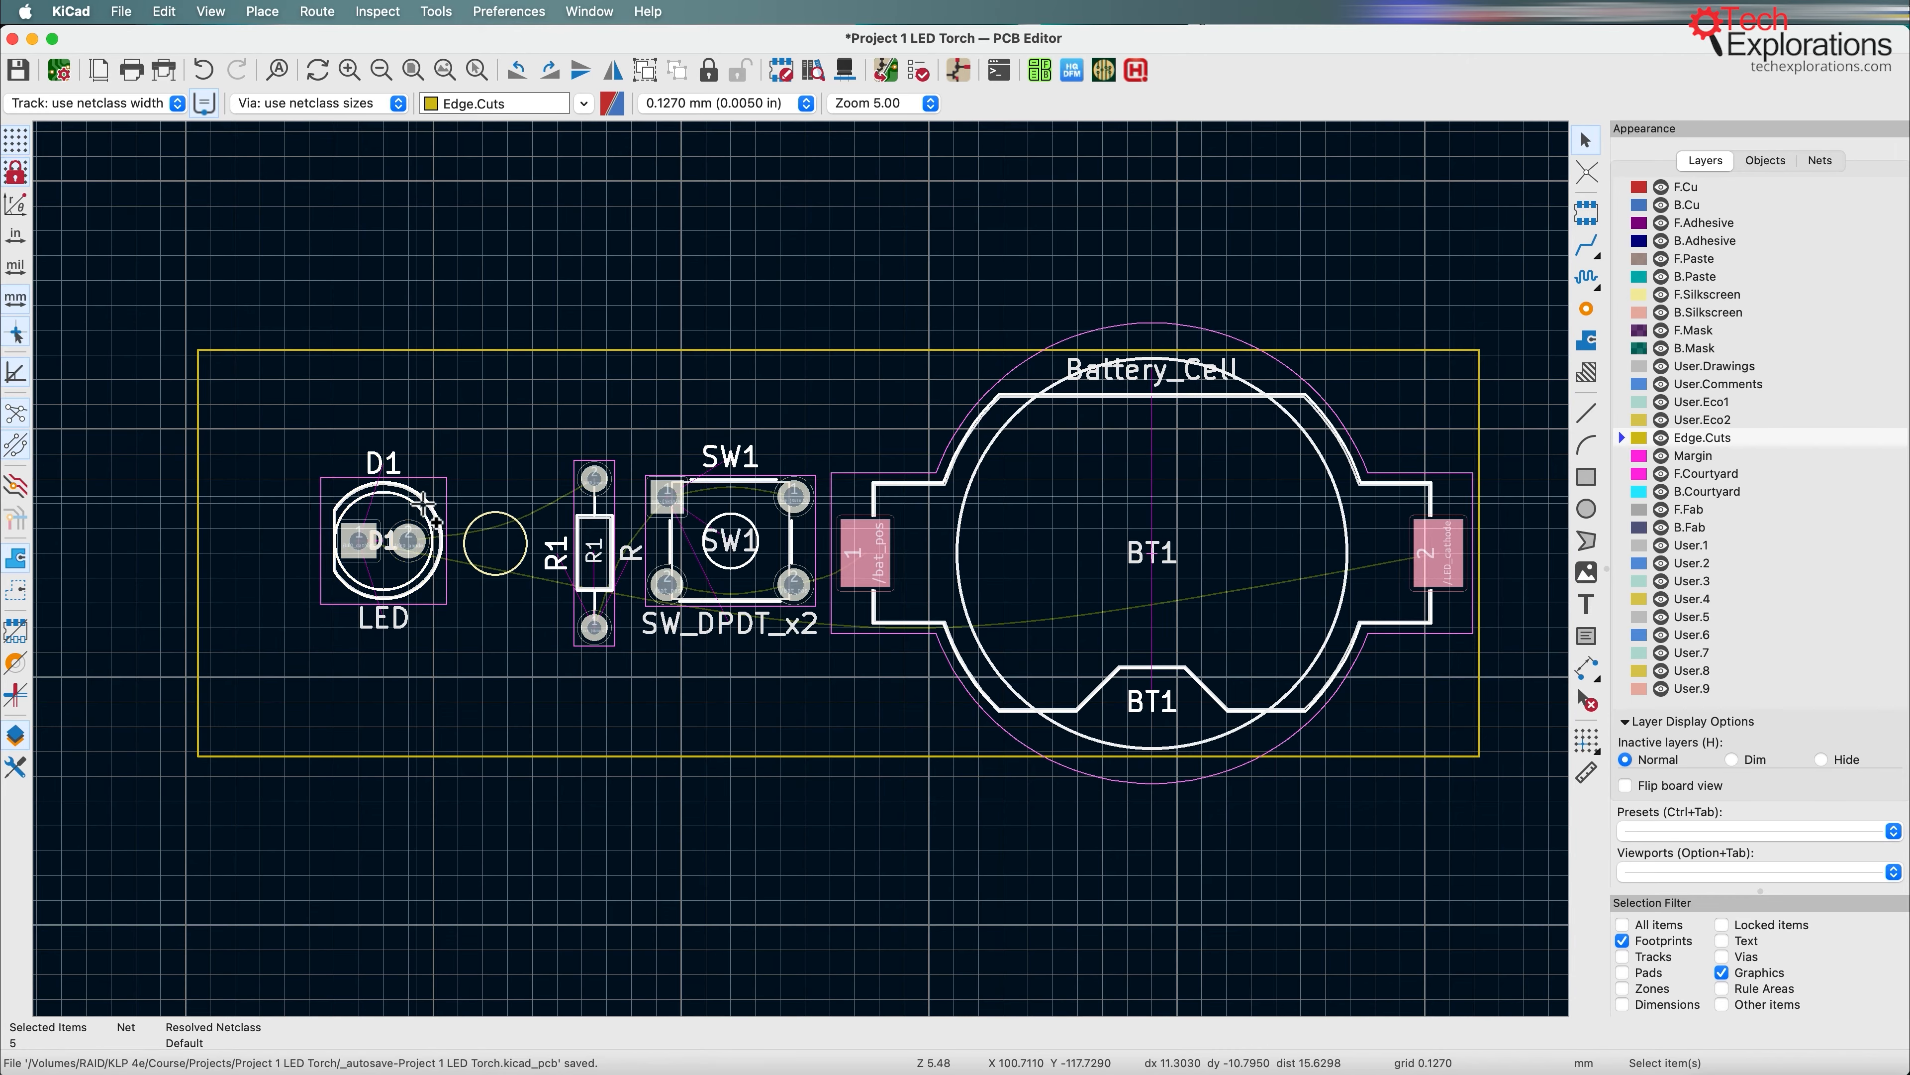
left_click(478, 358, "shift")
right_click(475, 357)
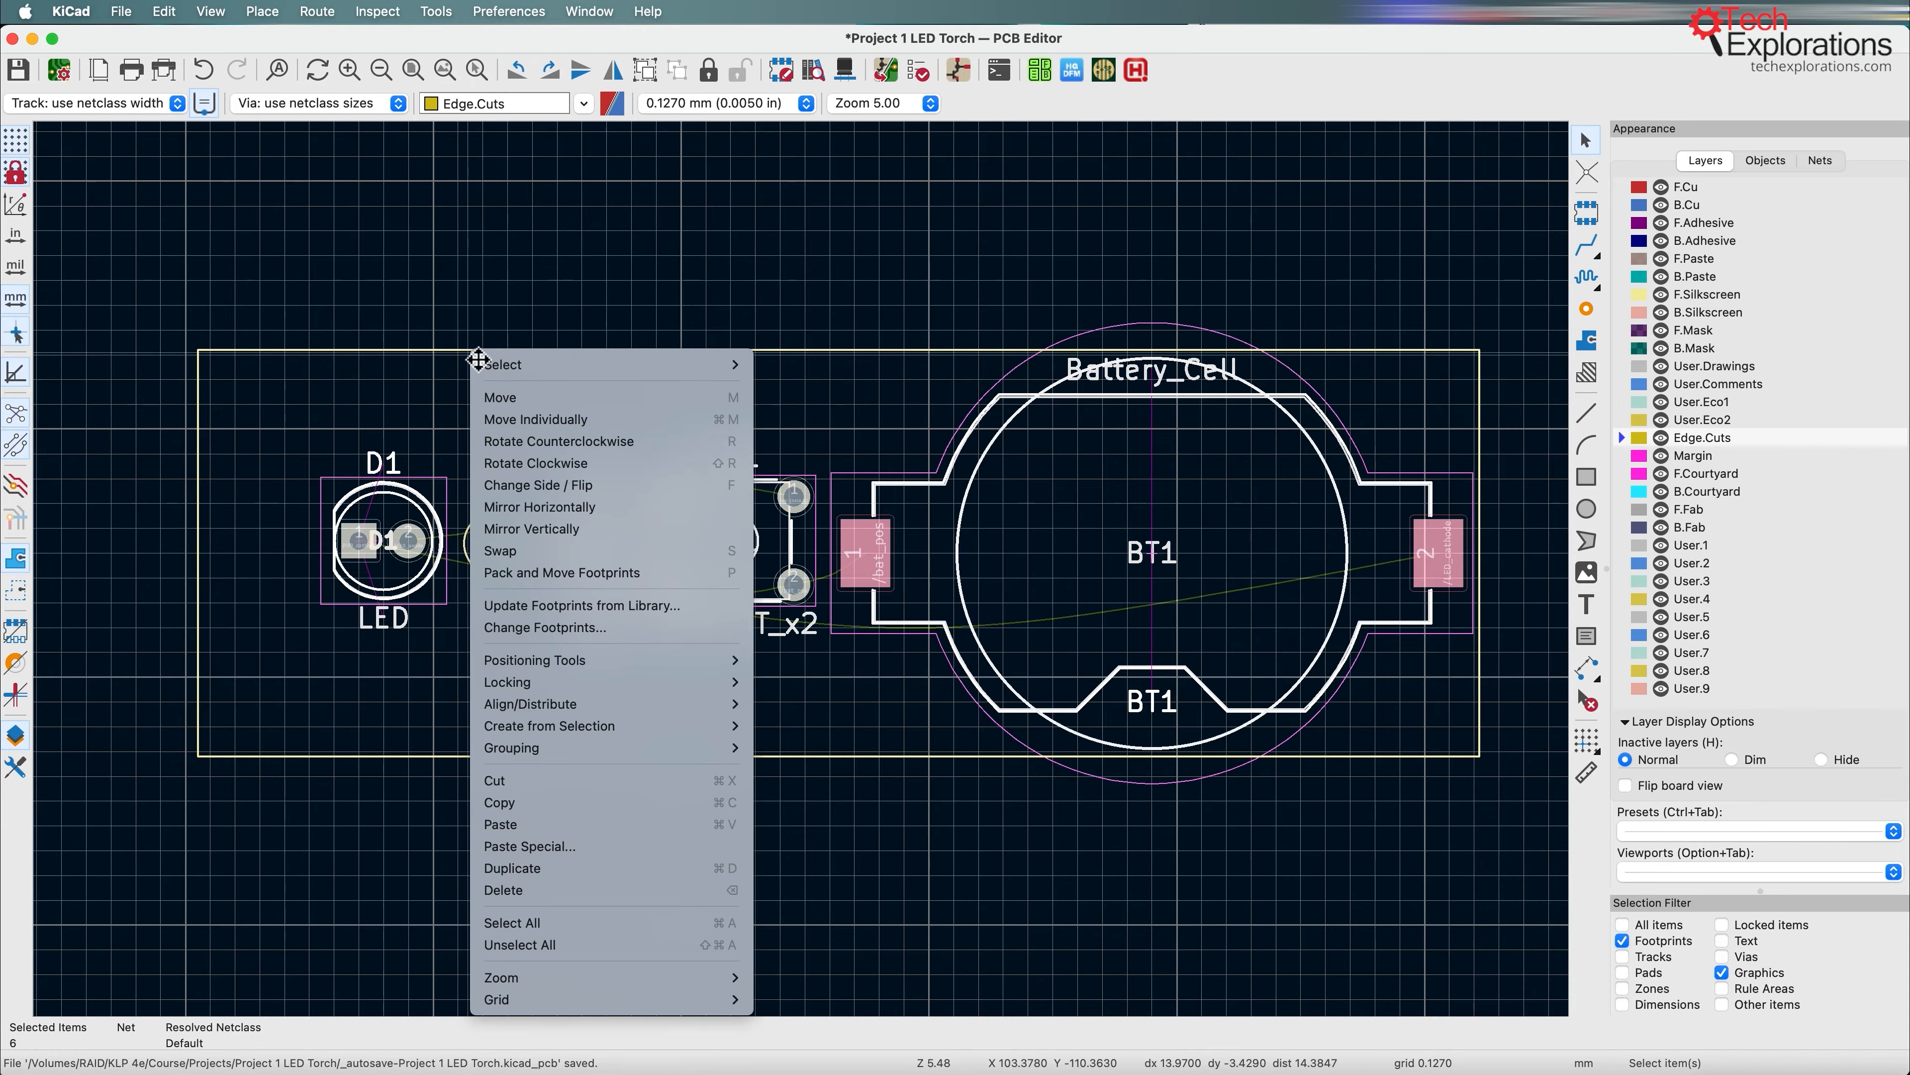
right_click(720, 539)
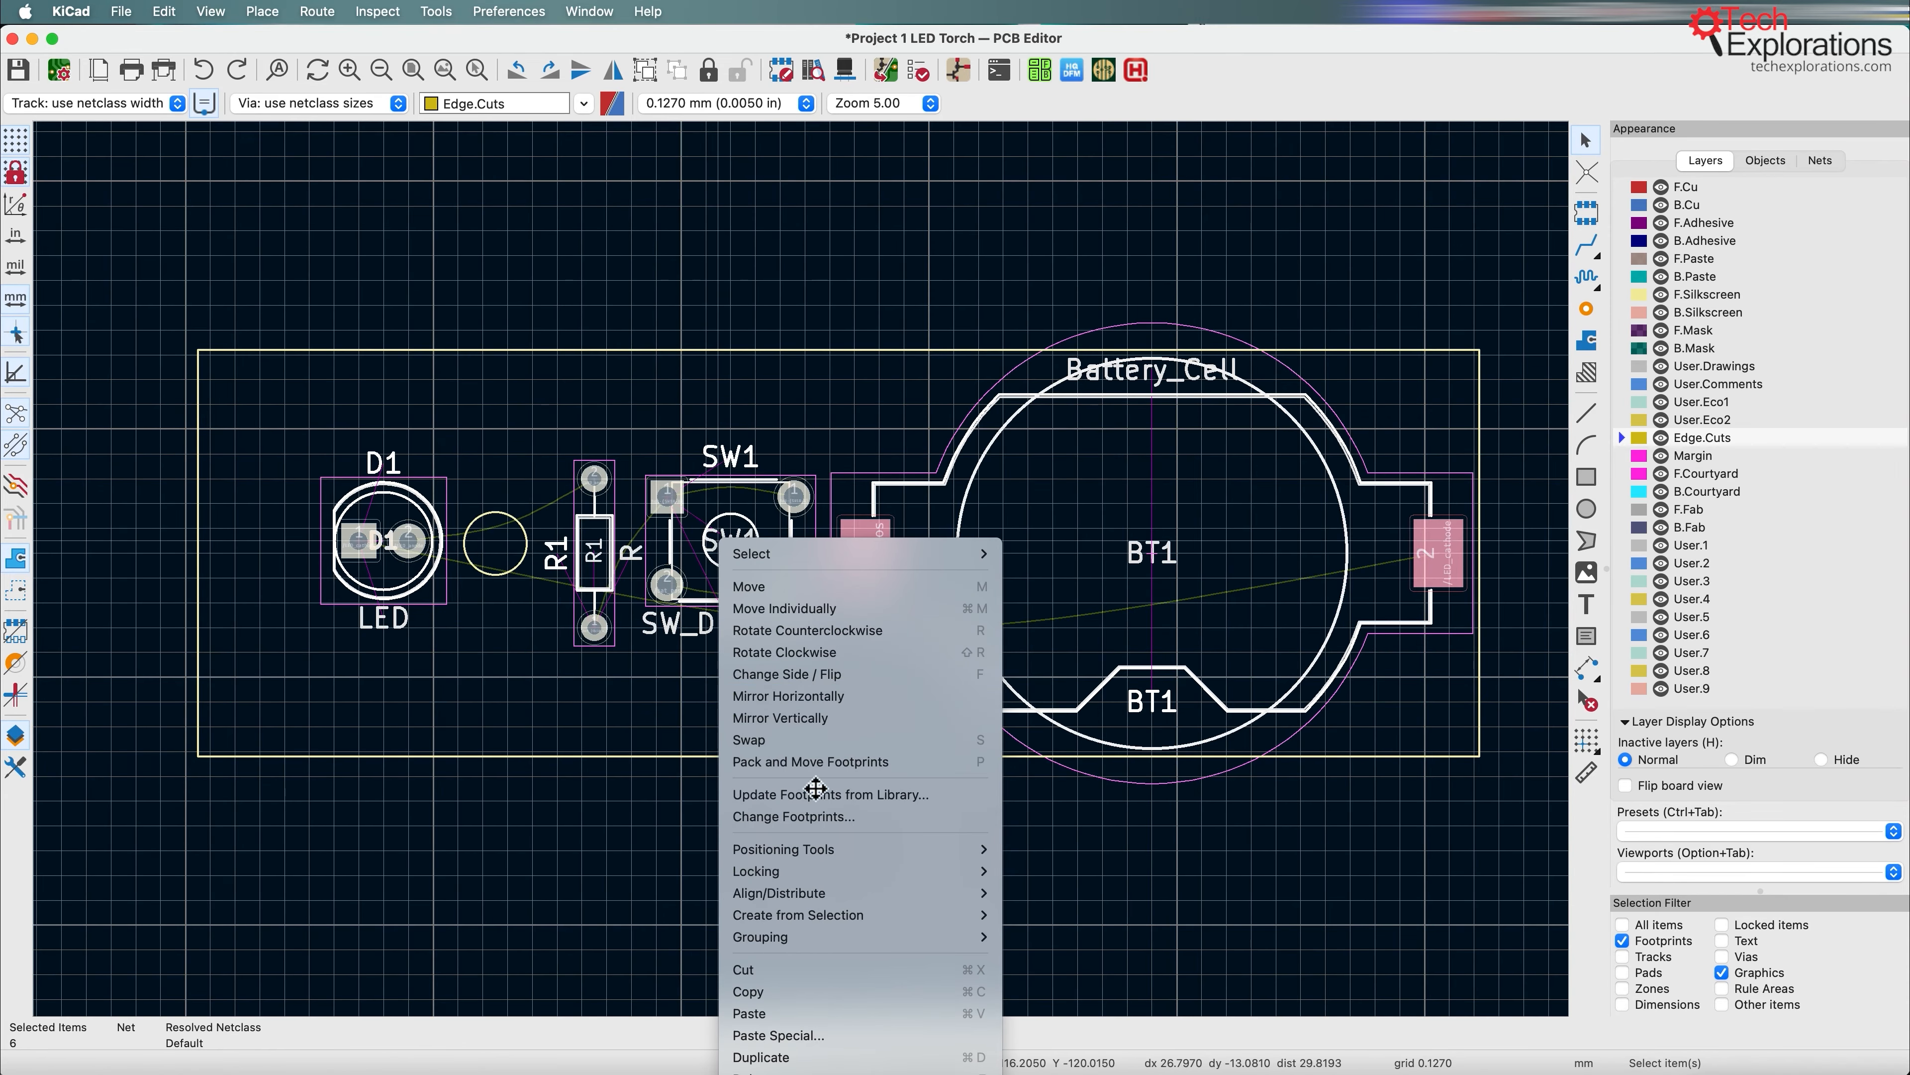
mouse_move(824, 895)
left_click(1137, 1000)
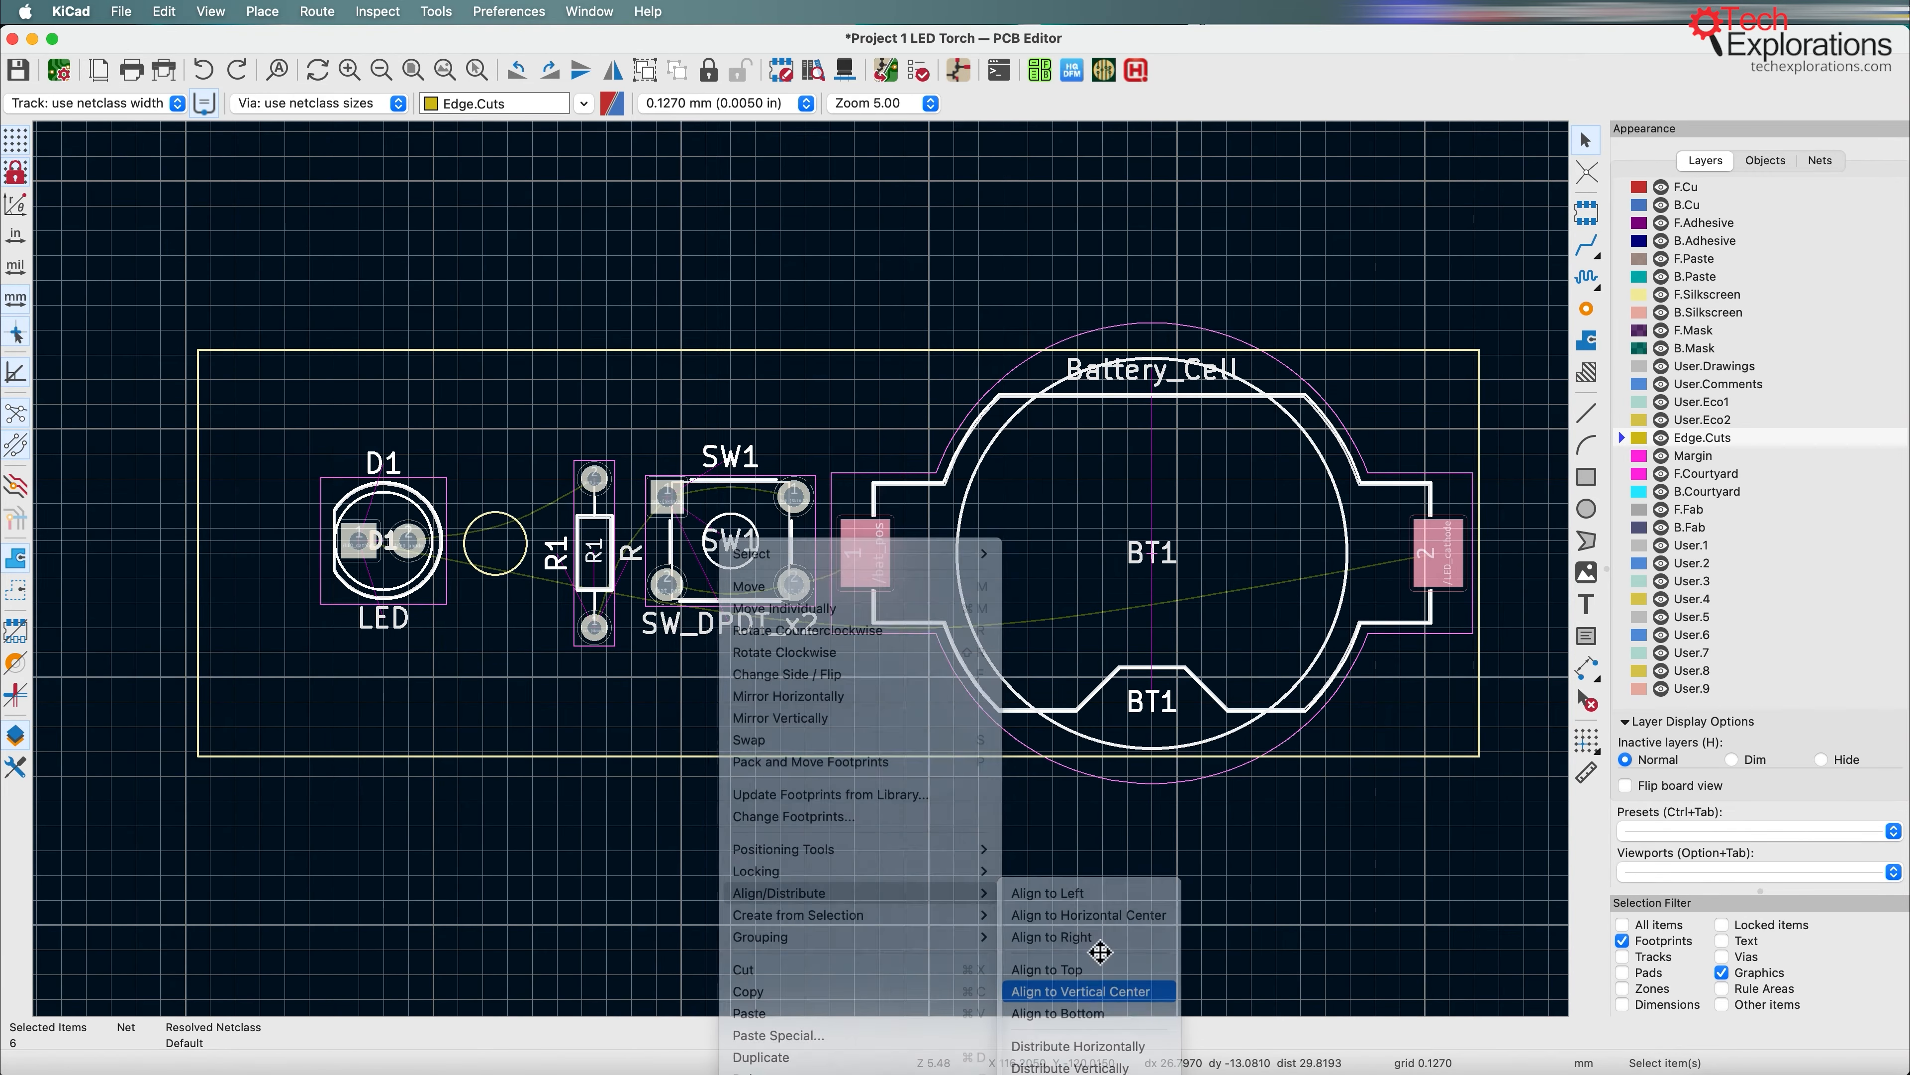
left_click(466, 408)
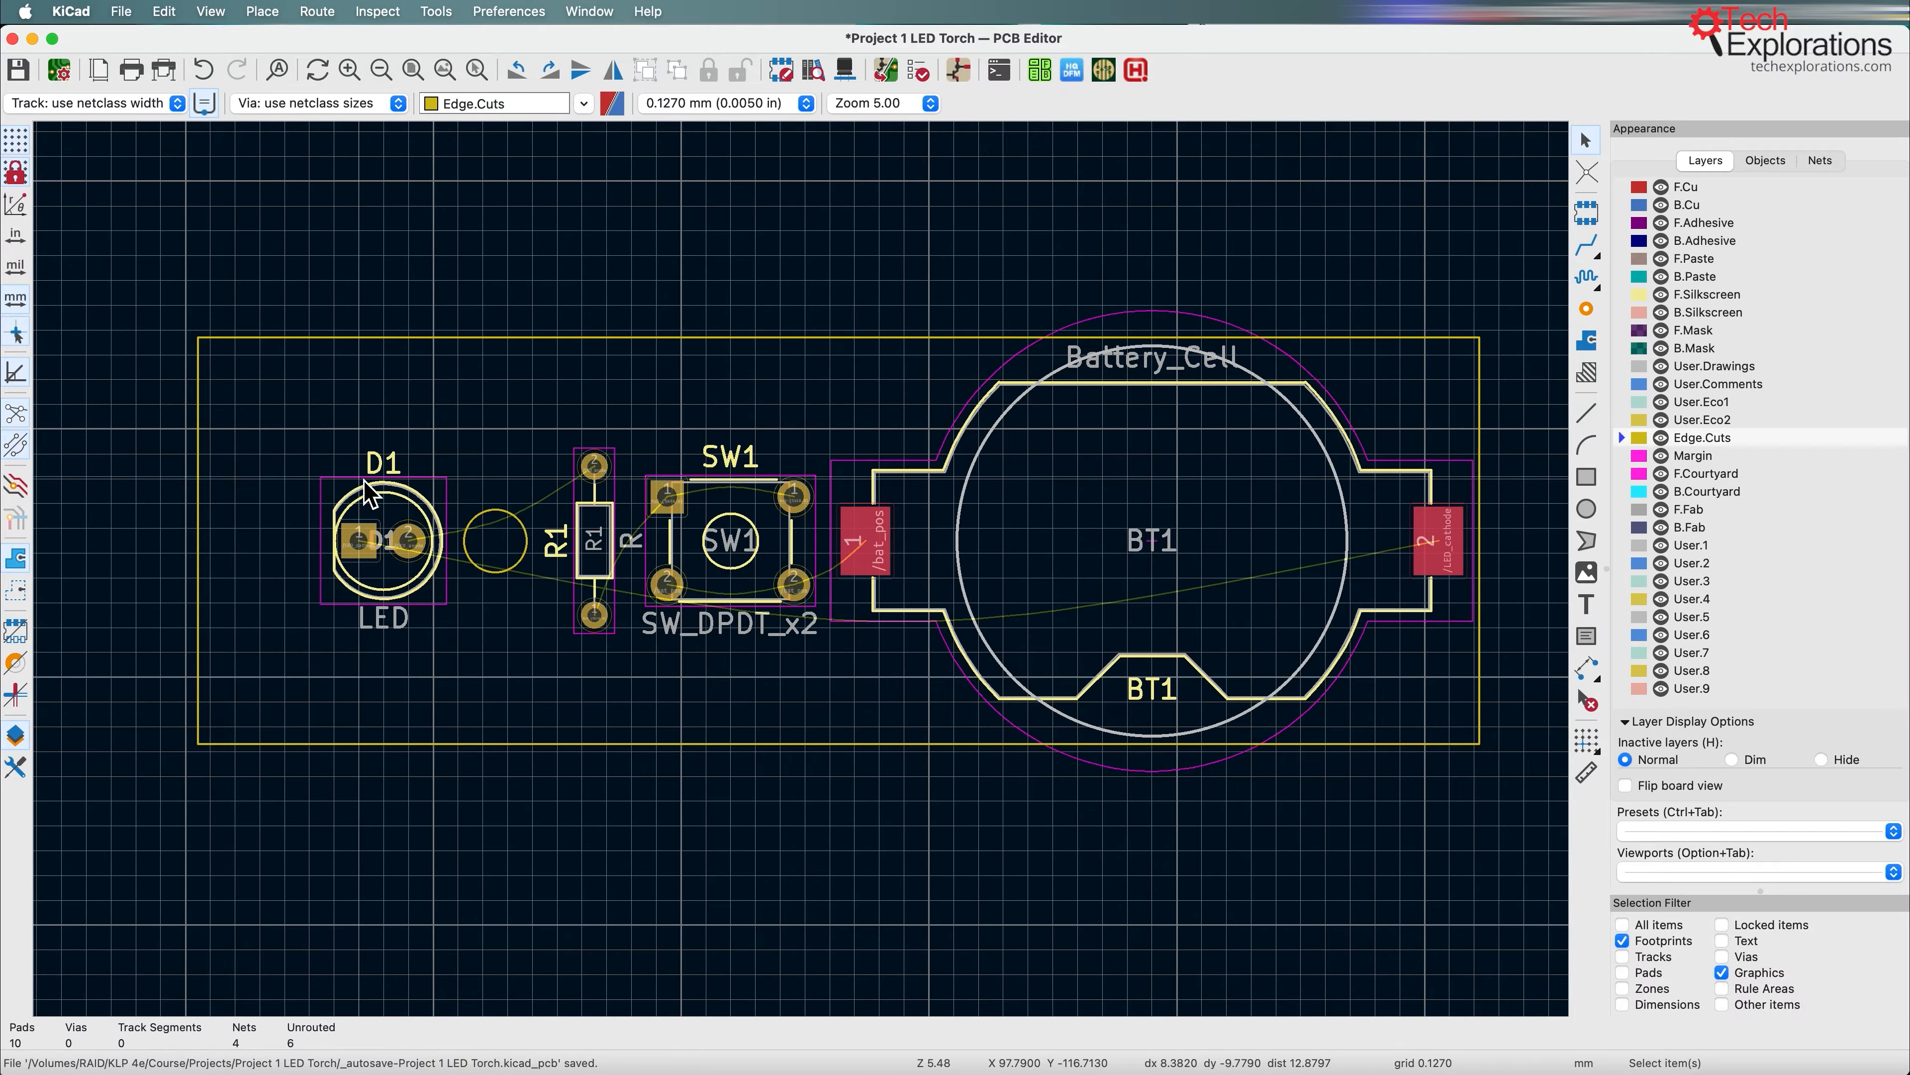
Step: Pull the board outline's left edge in close to LED D1, making it about 59.7 mm wide, and save the board
left_click(200, 519)
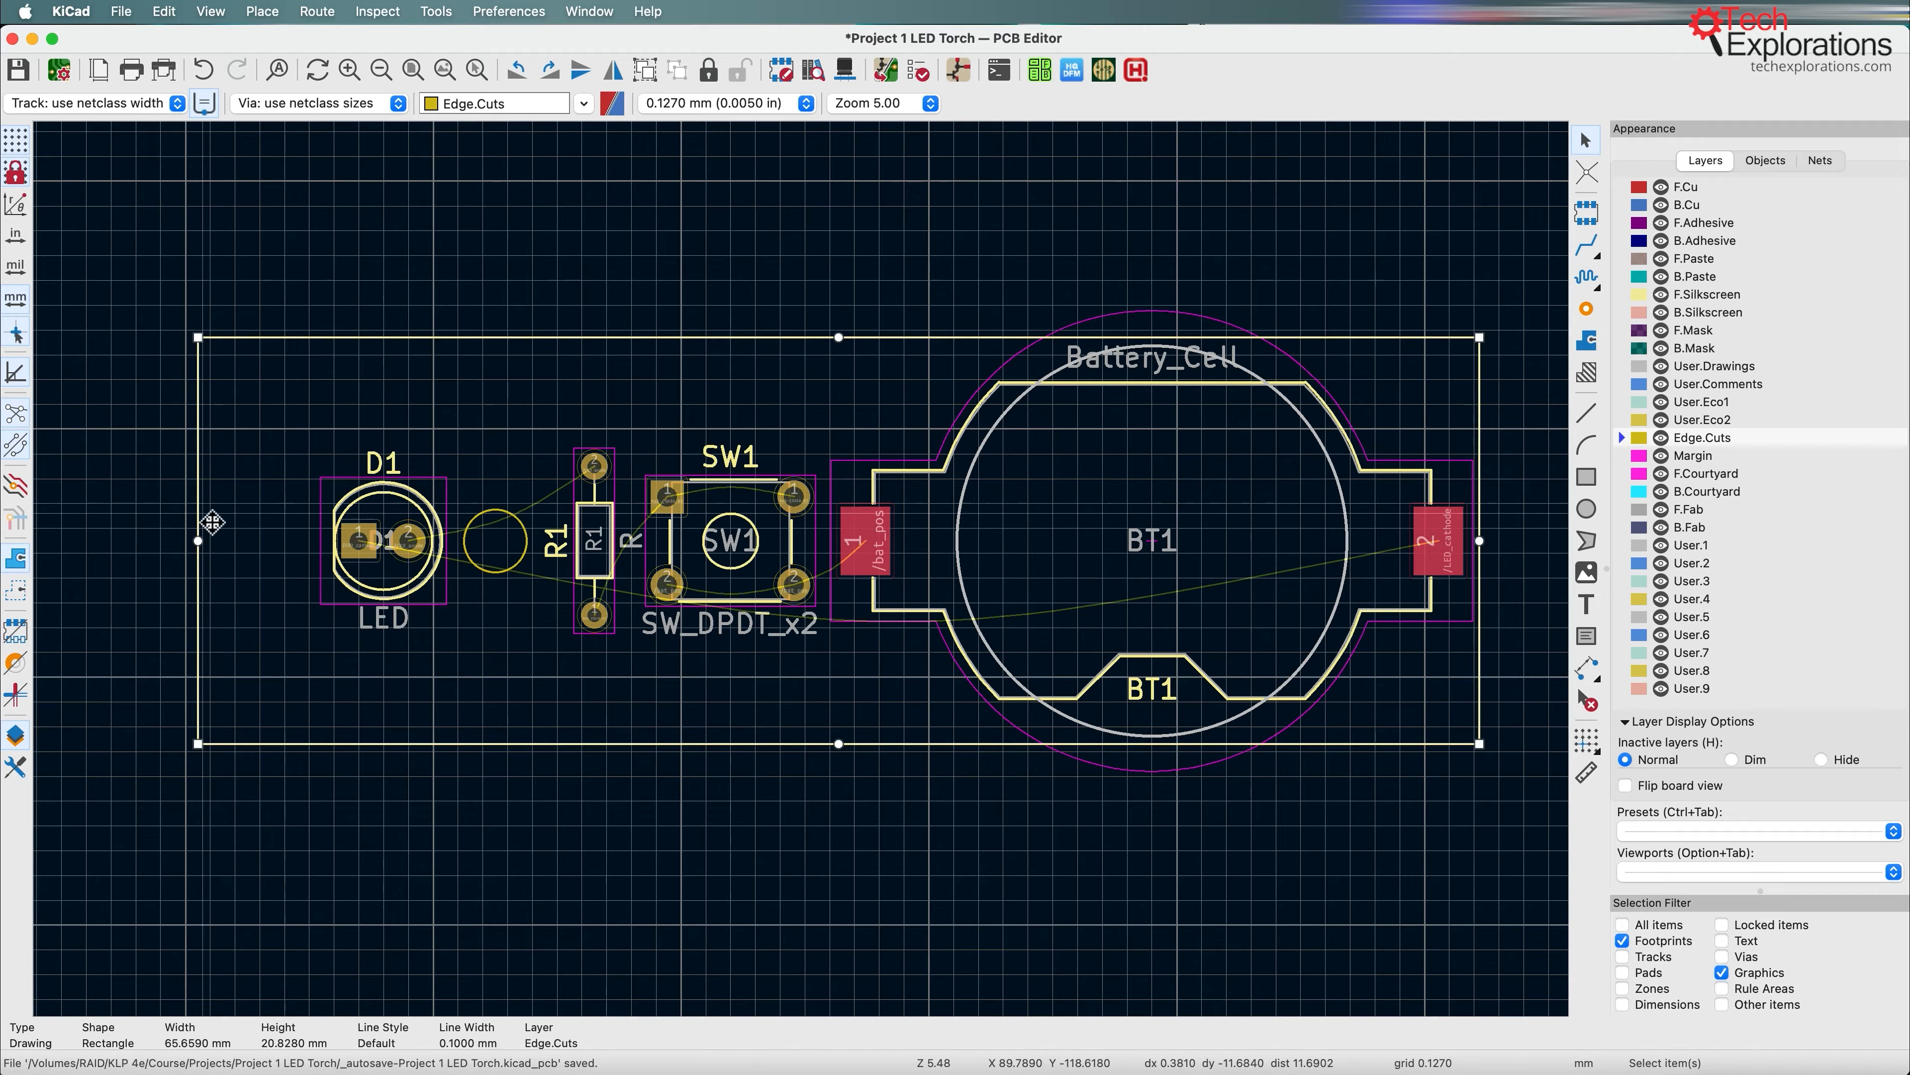
left_click_drag(199, 542, 322, 555)
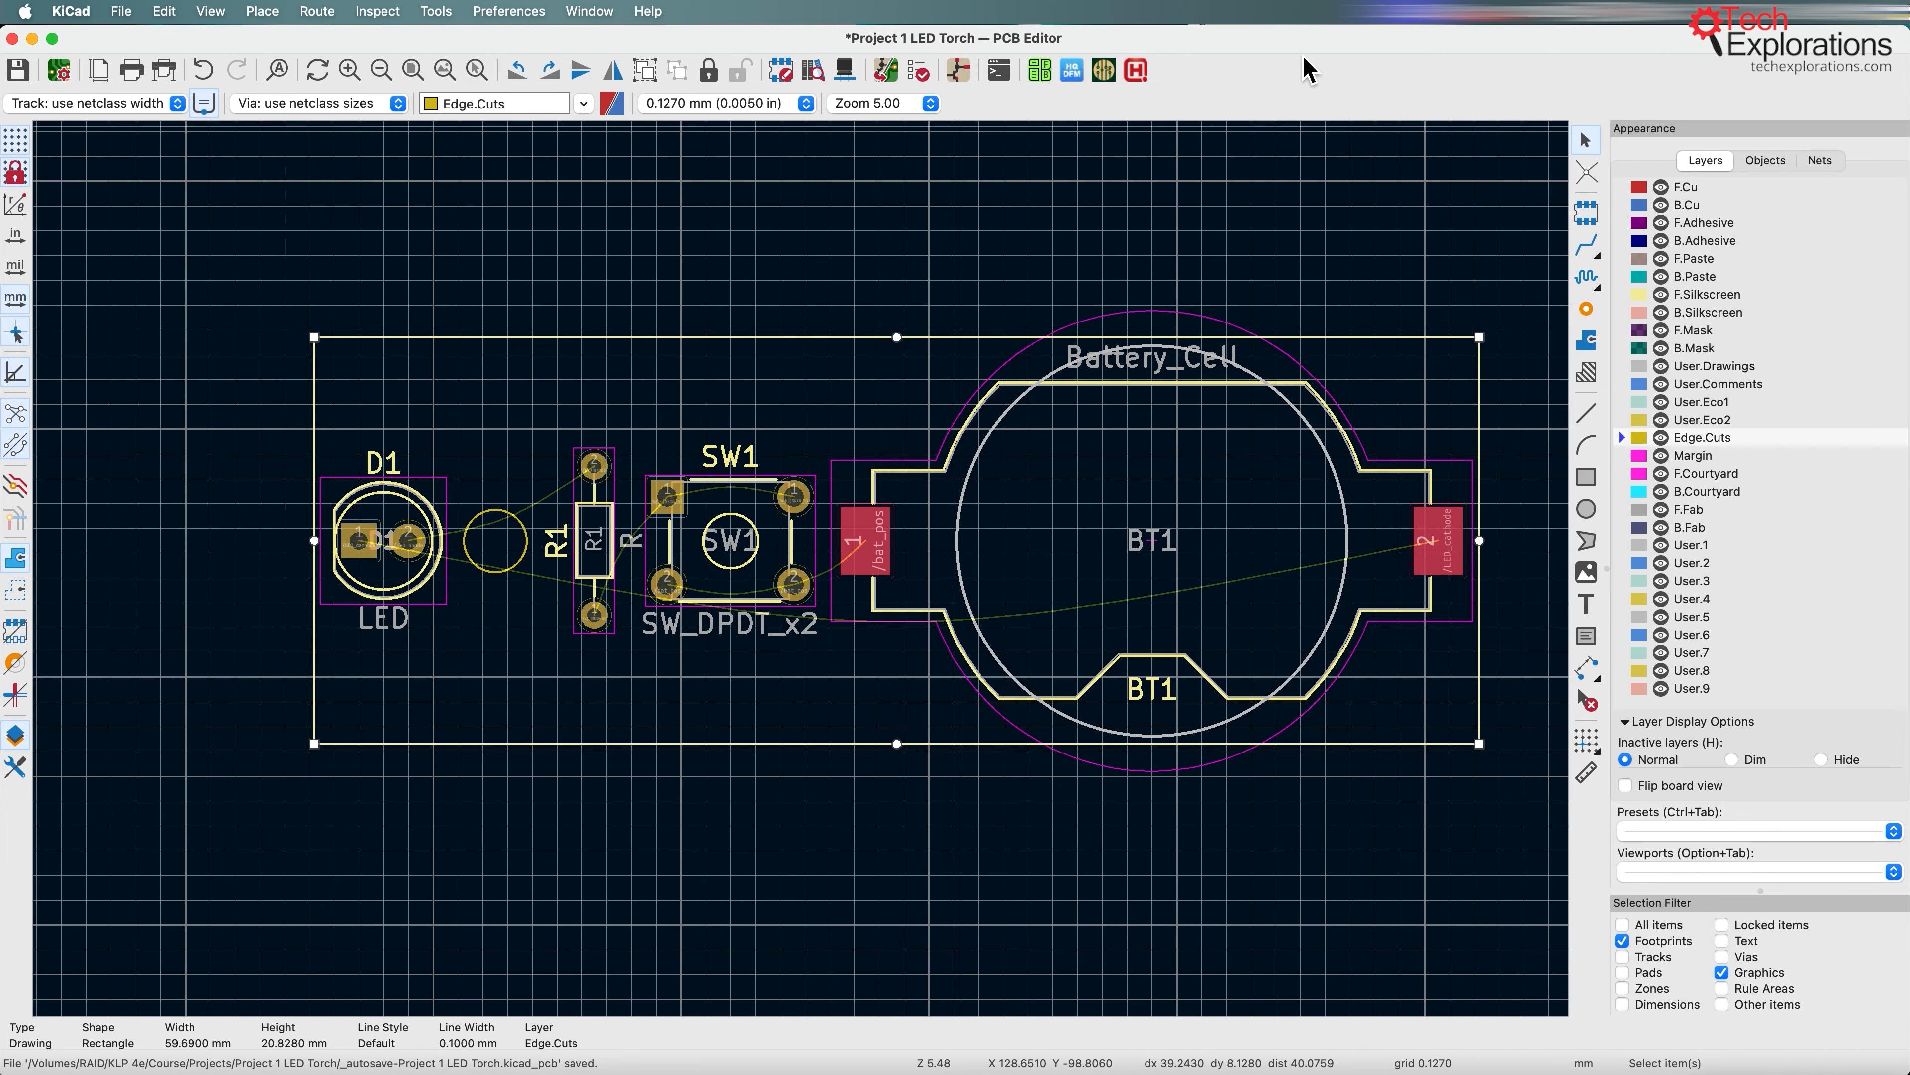
left_click(25, 74)
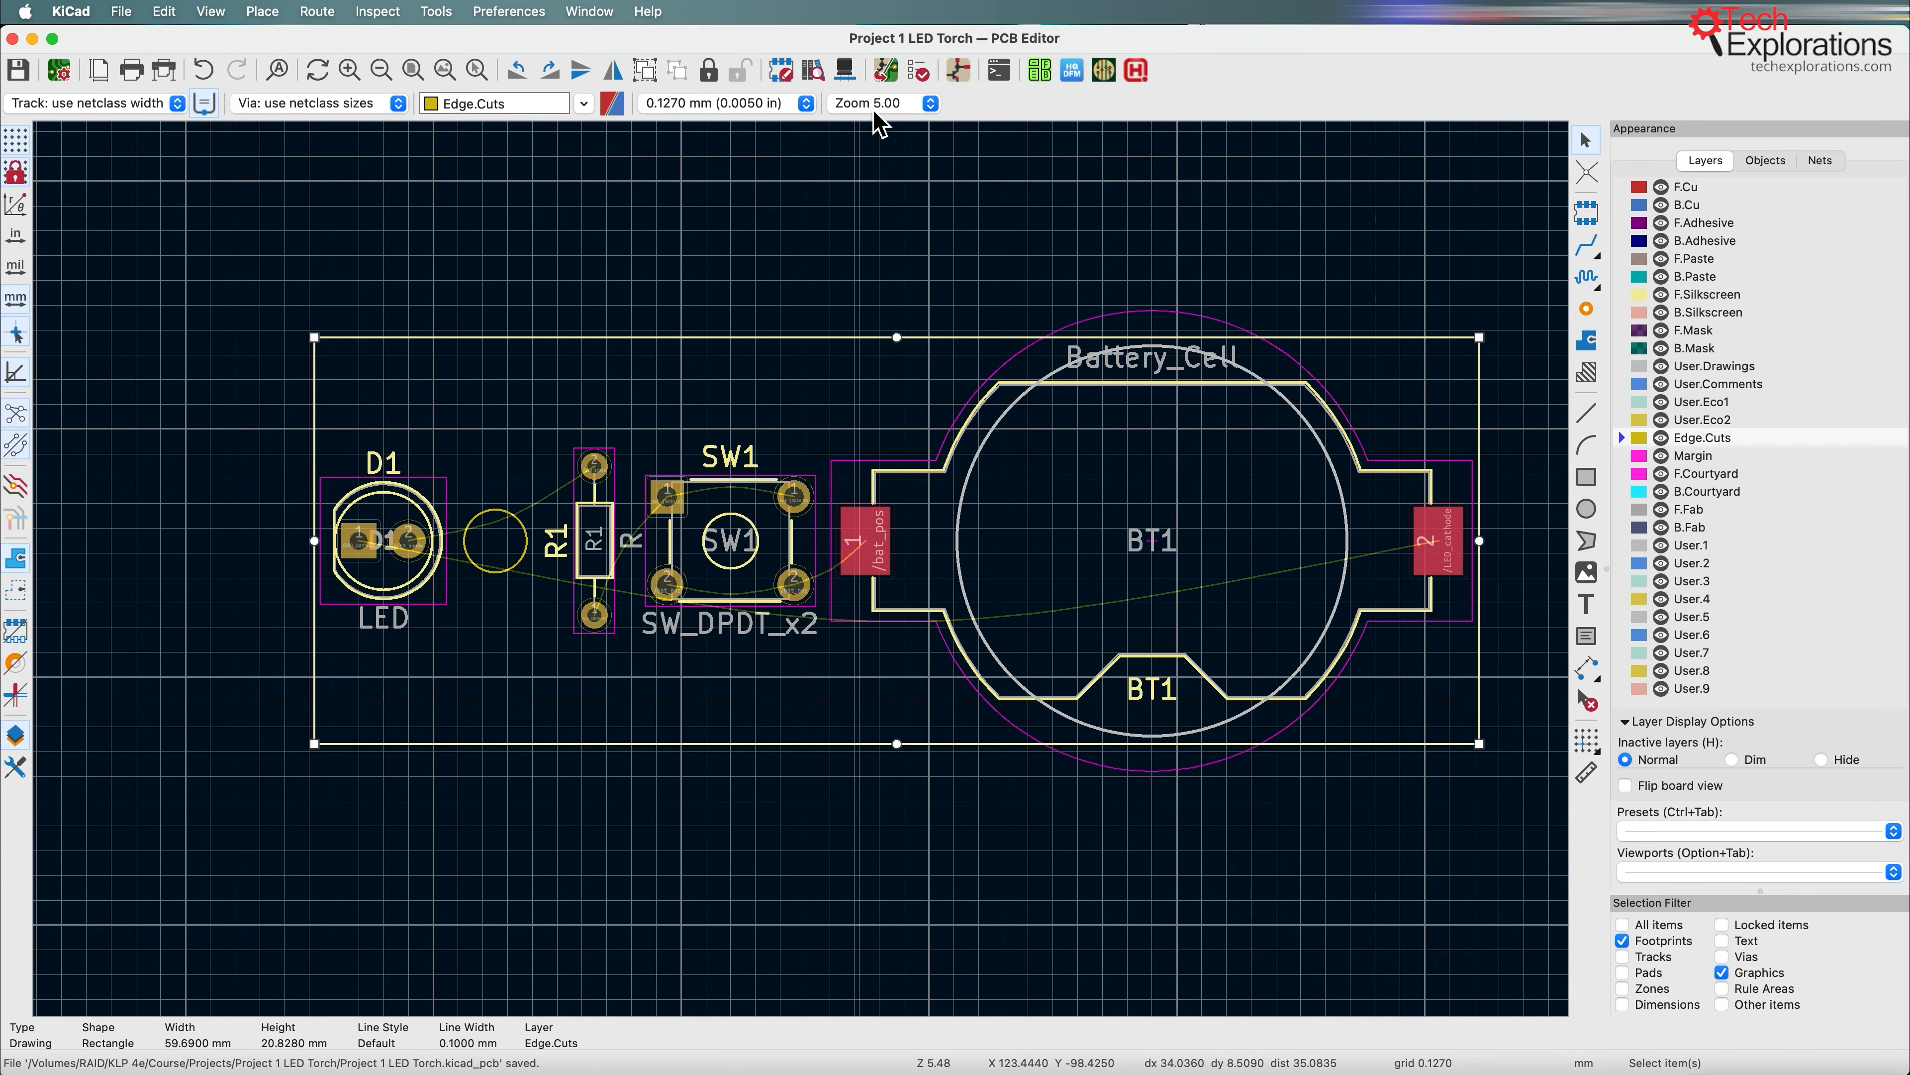
Step: Open the 3D viewer to check the shortened board with its aligned components and cutout
left_click(846, 74)
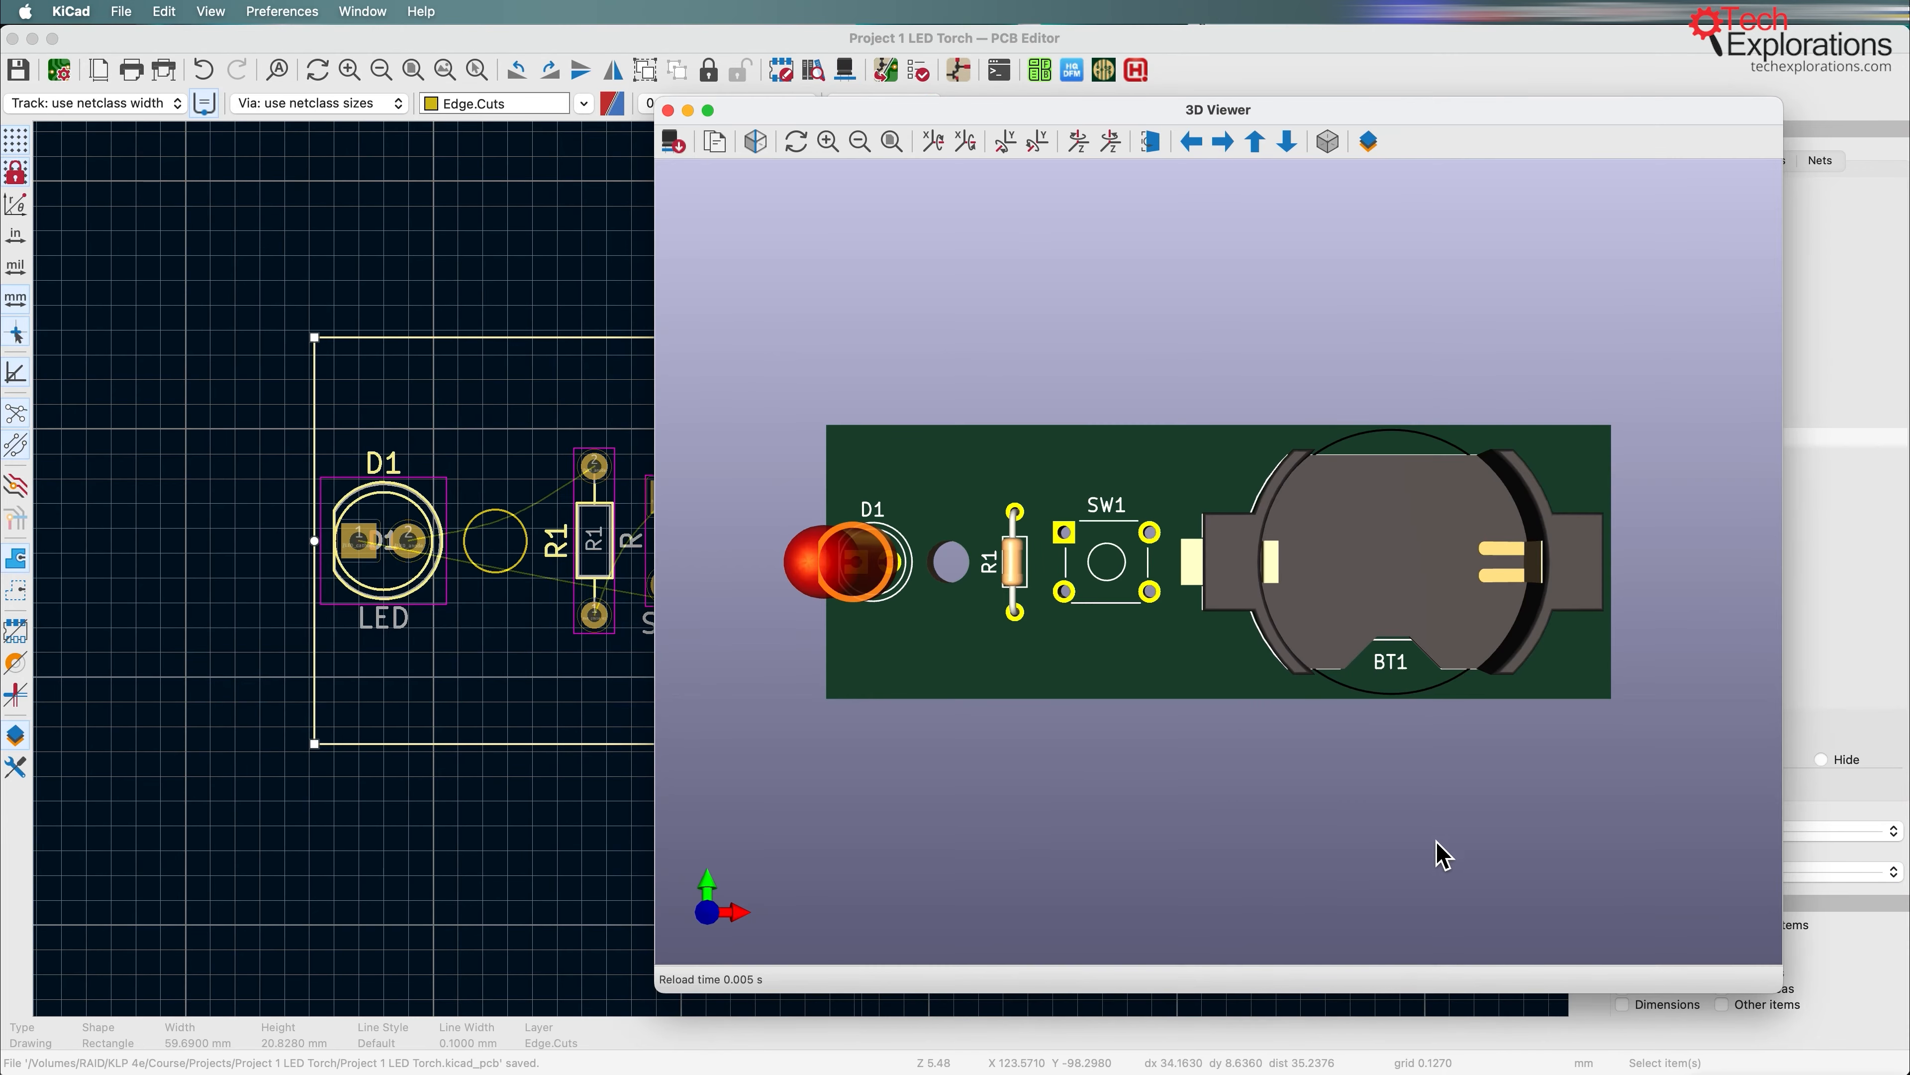
Step: Examine the board and its components from an angle in the 3D viewer, and close the viewer
left_click_drag(1442, 856, 1454, 903)
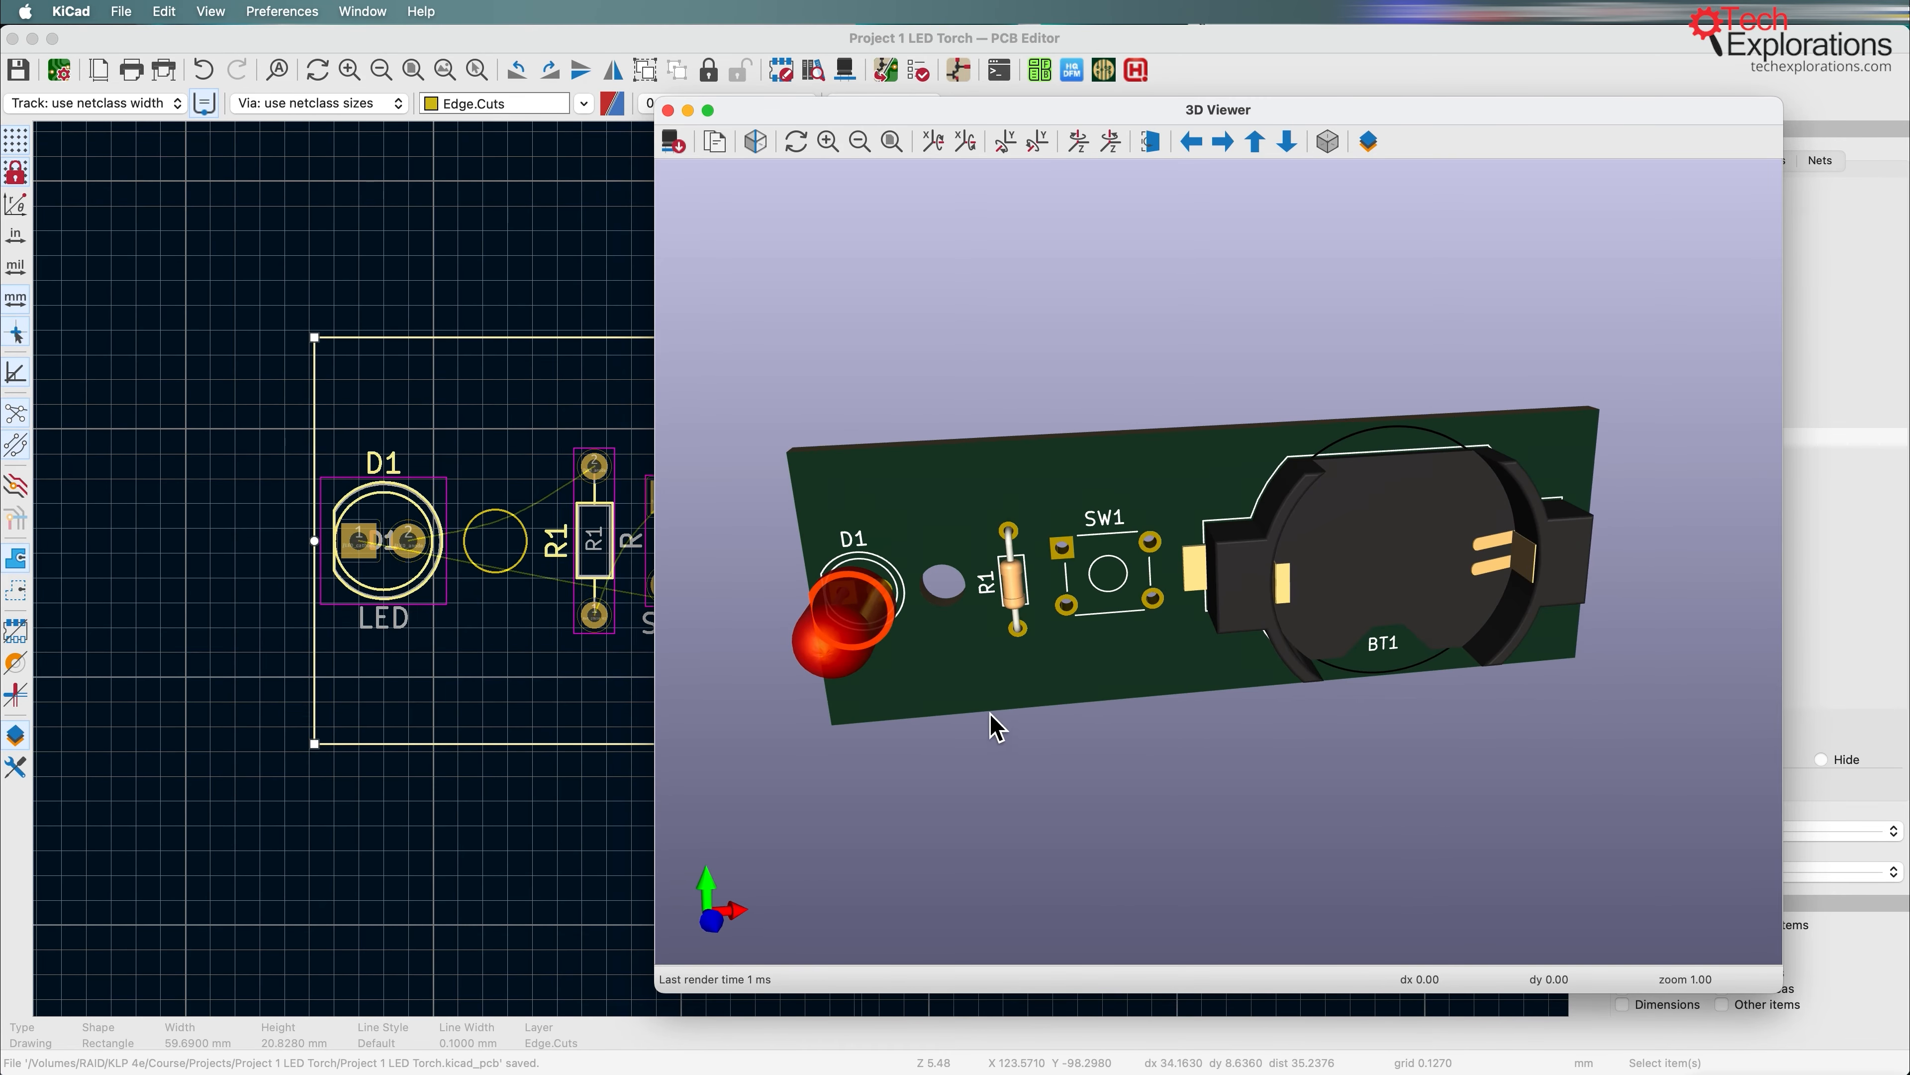
left_click_drag(992, 715, 1339, 583)
key("Escape")
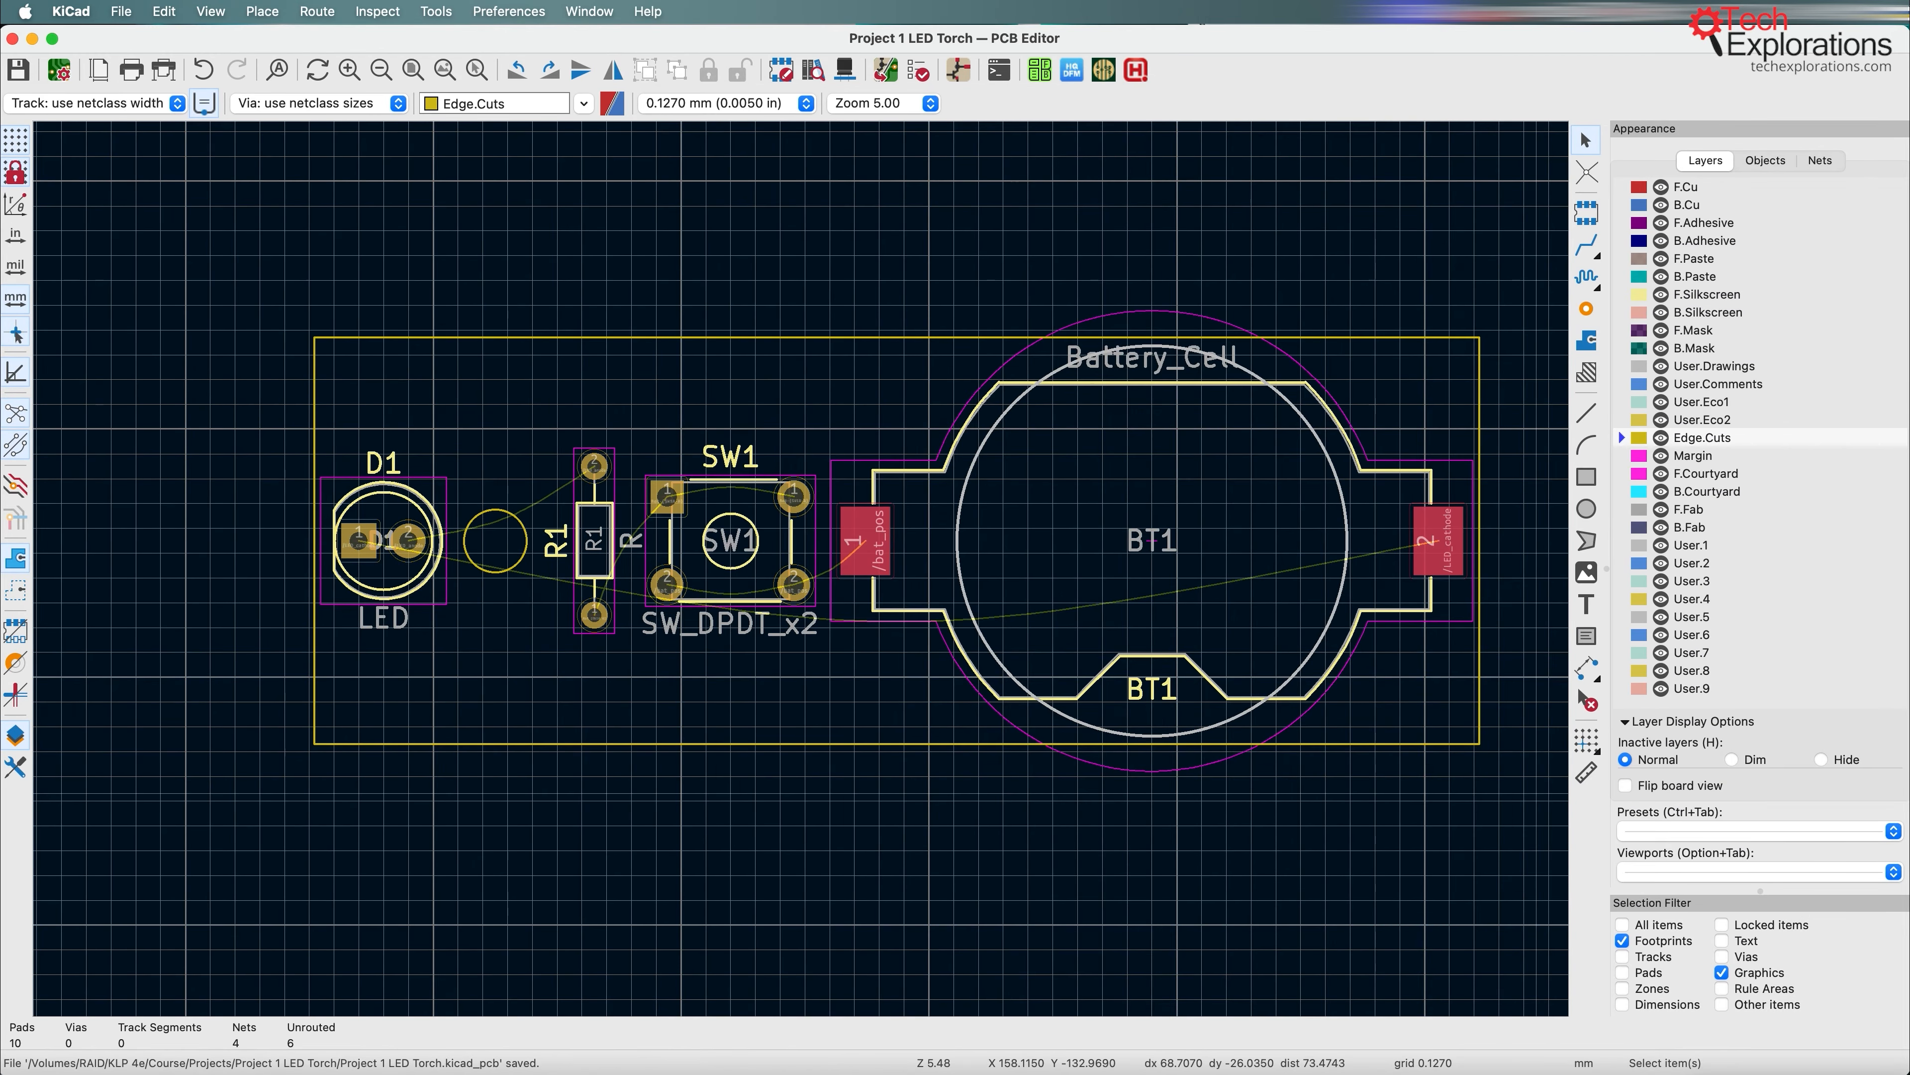
Step: Switch to Preview to check the outline and footprint stages of the PCB layout workflow slide, and return to the PCB Editor
key("super+Tab")
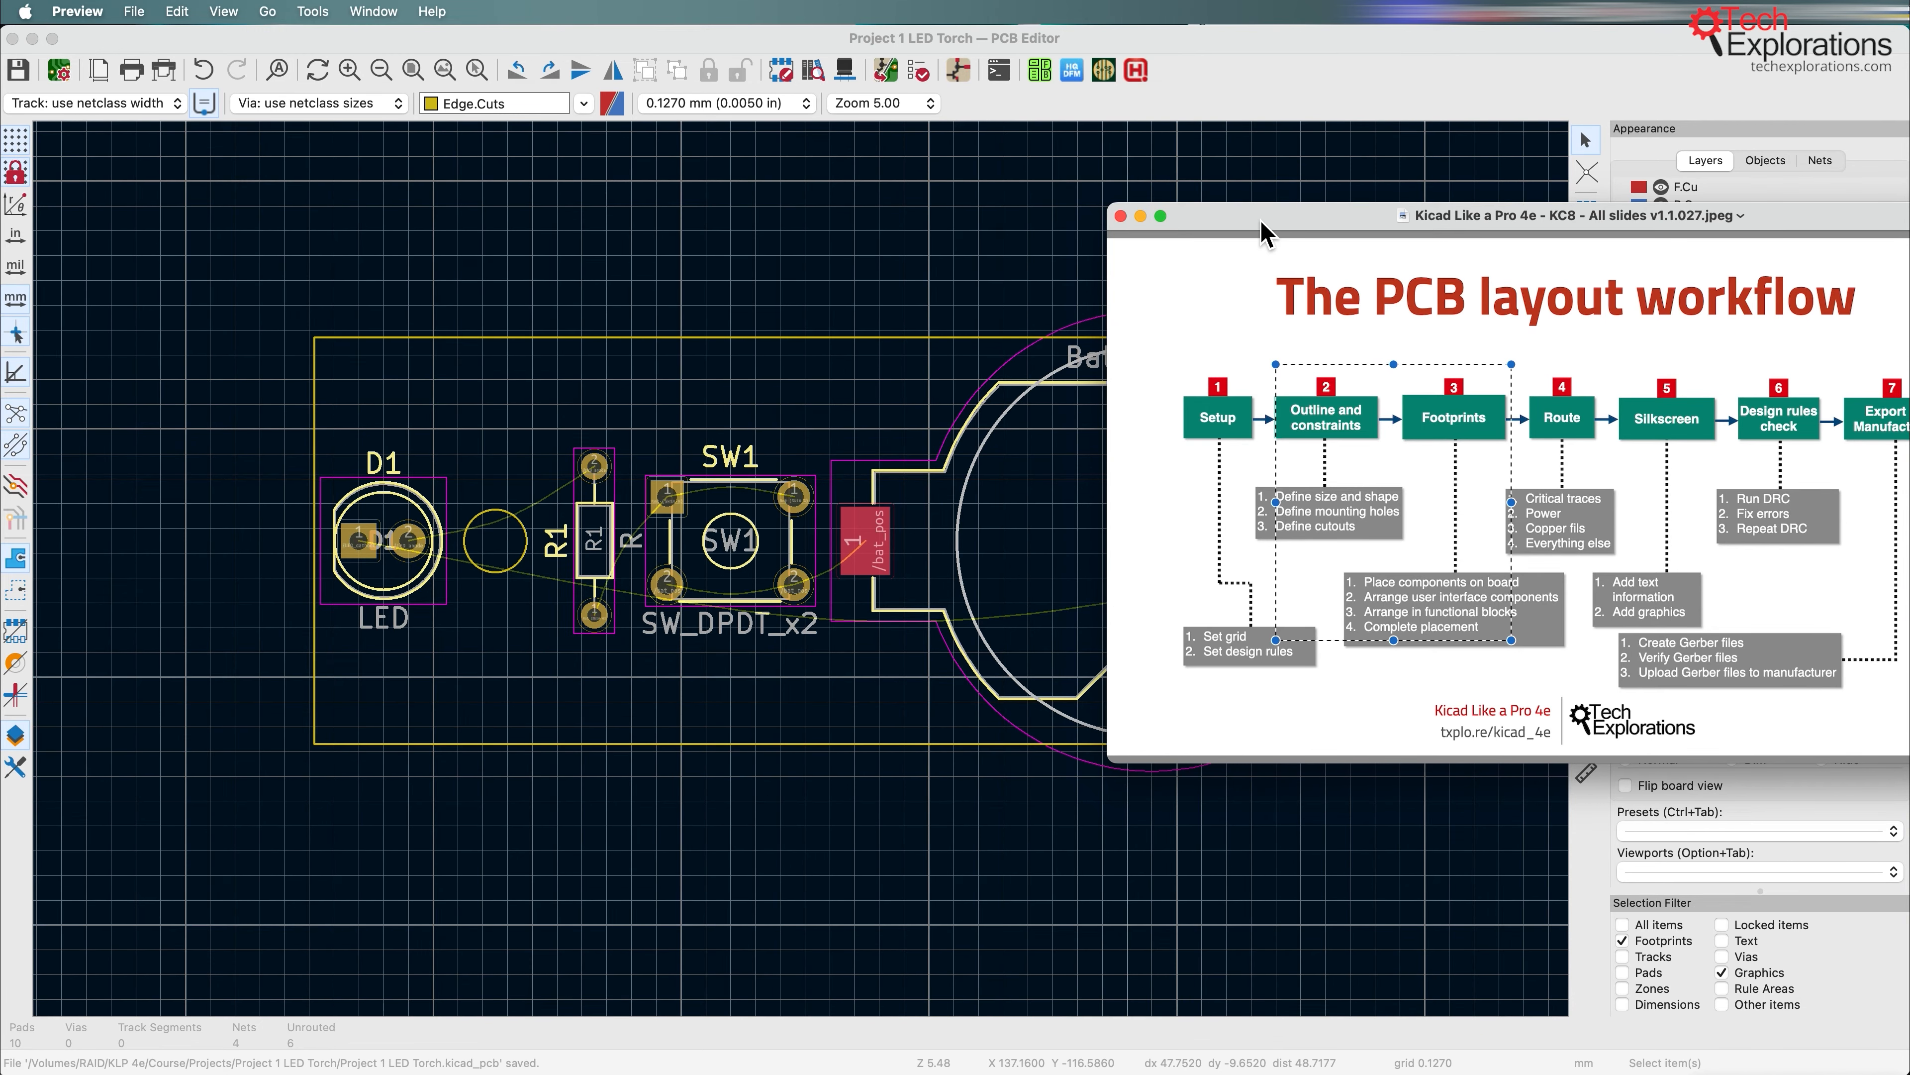
left_click(1255, 60)
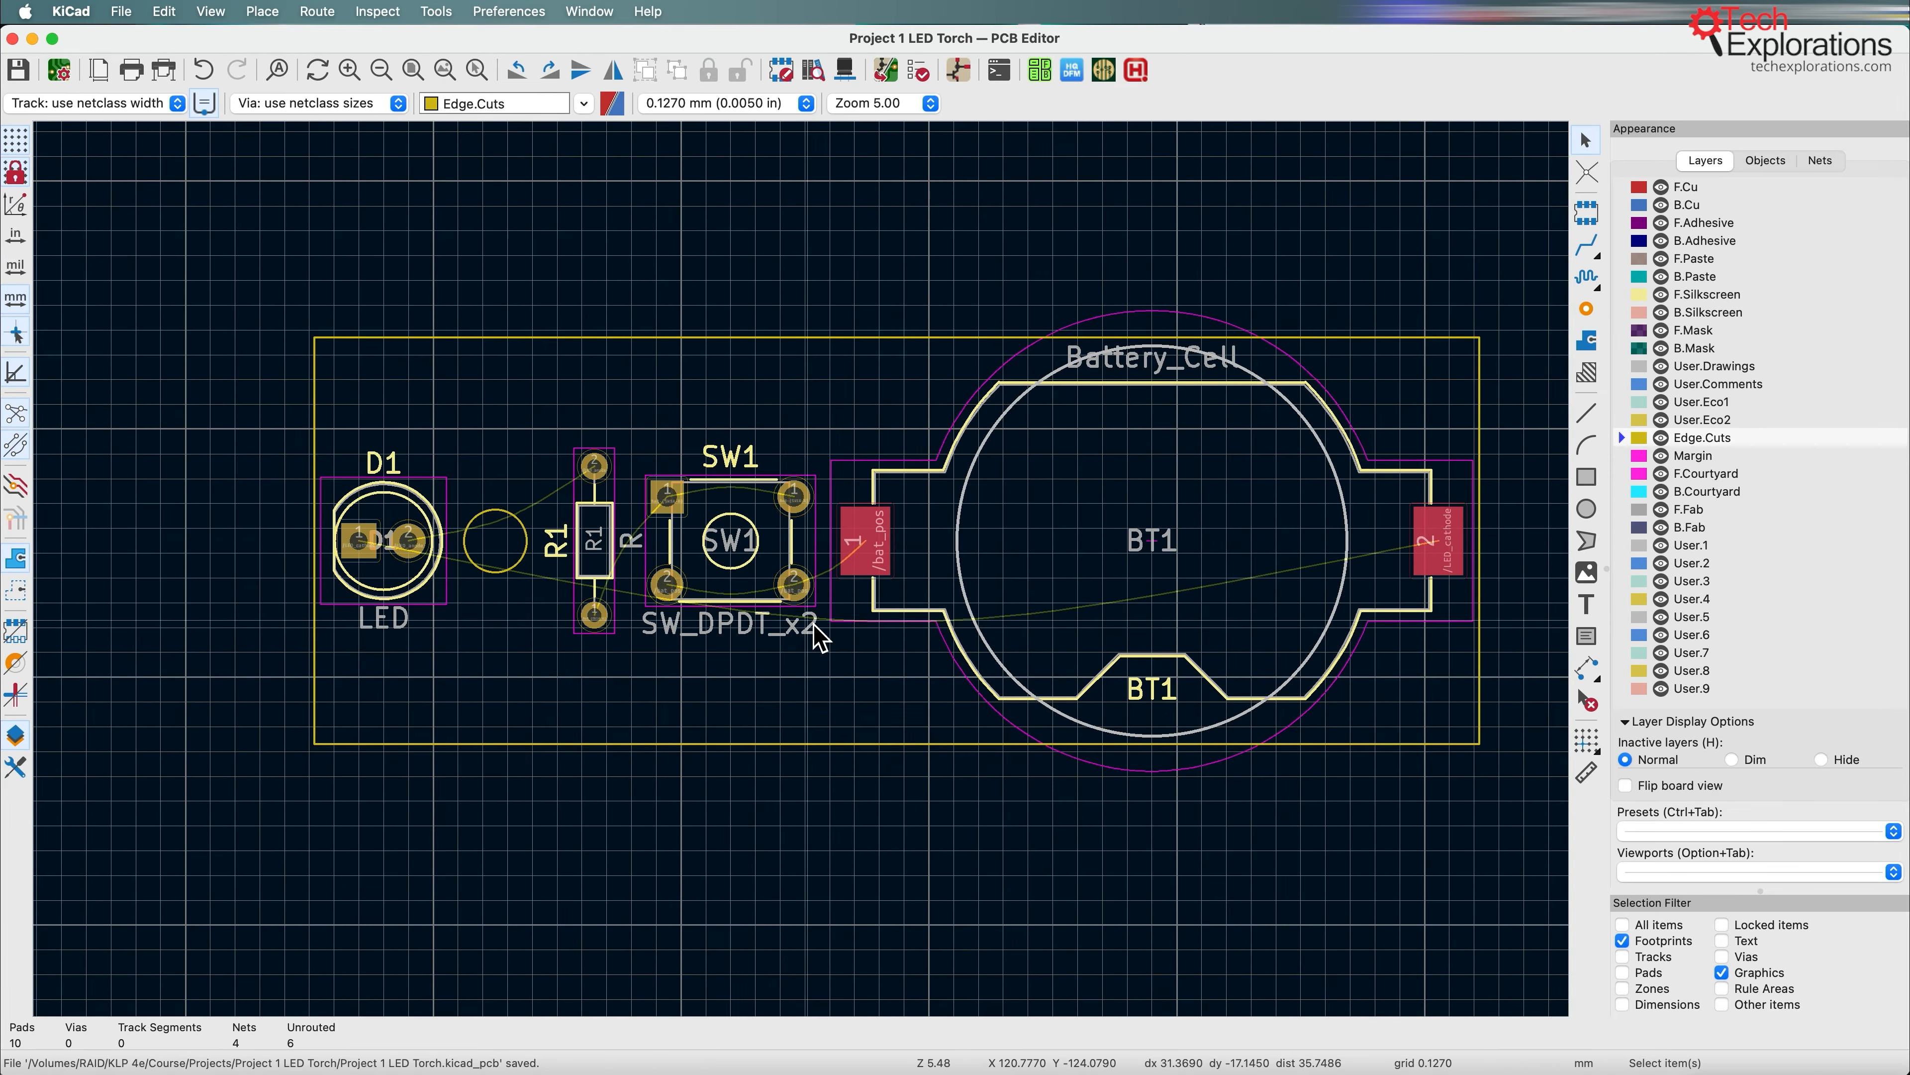
key("super+Tab")
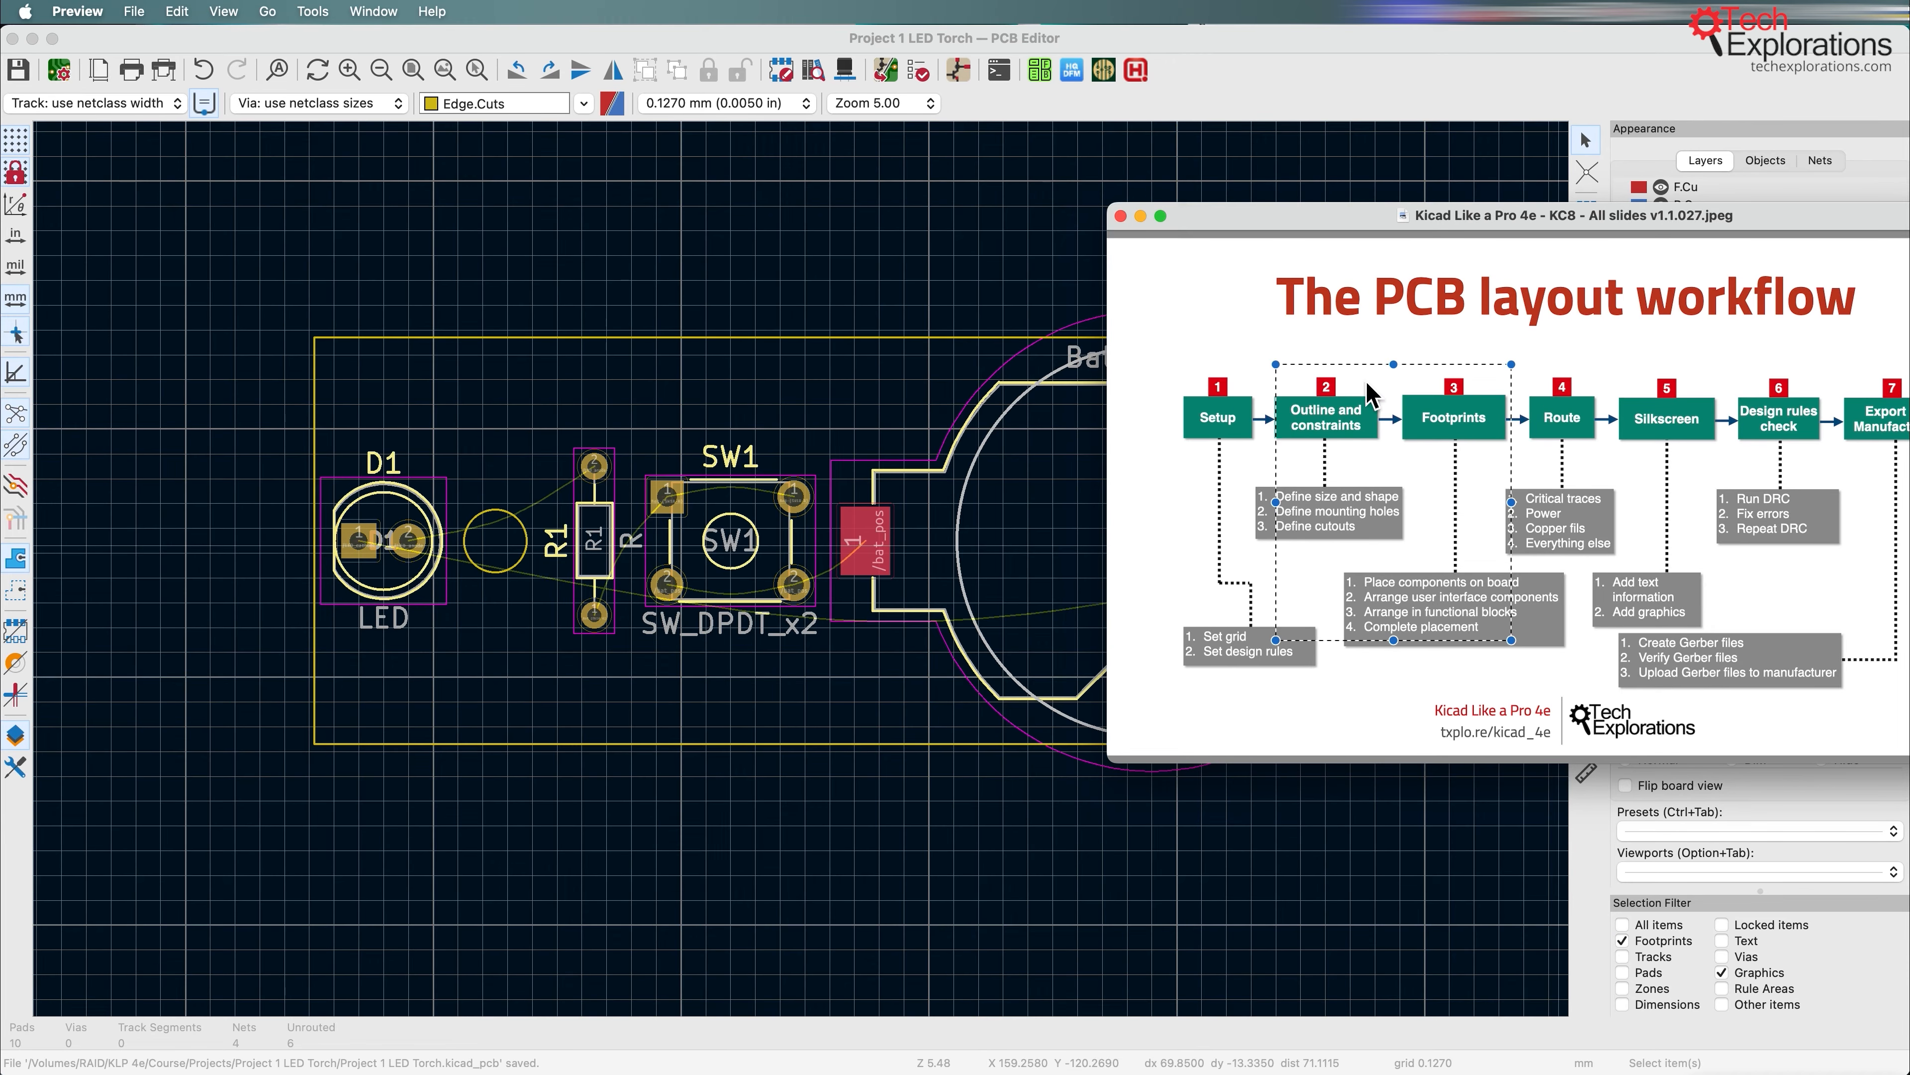
left_click(1058, 286)
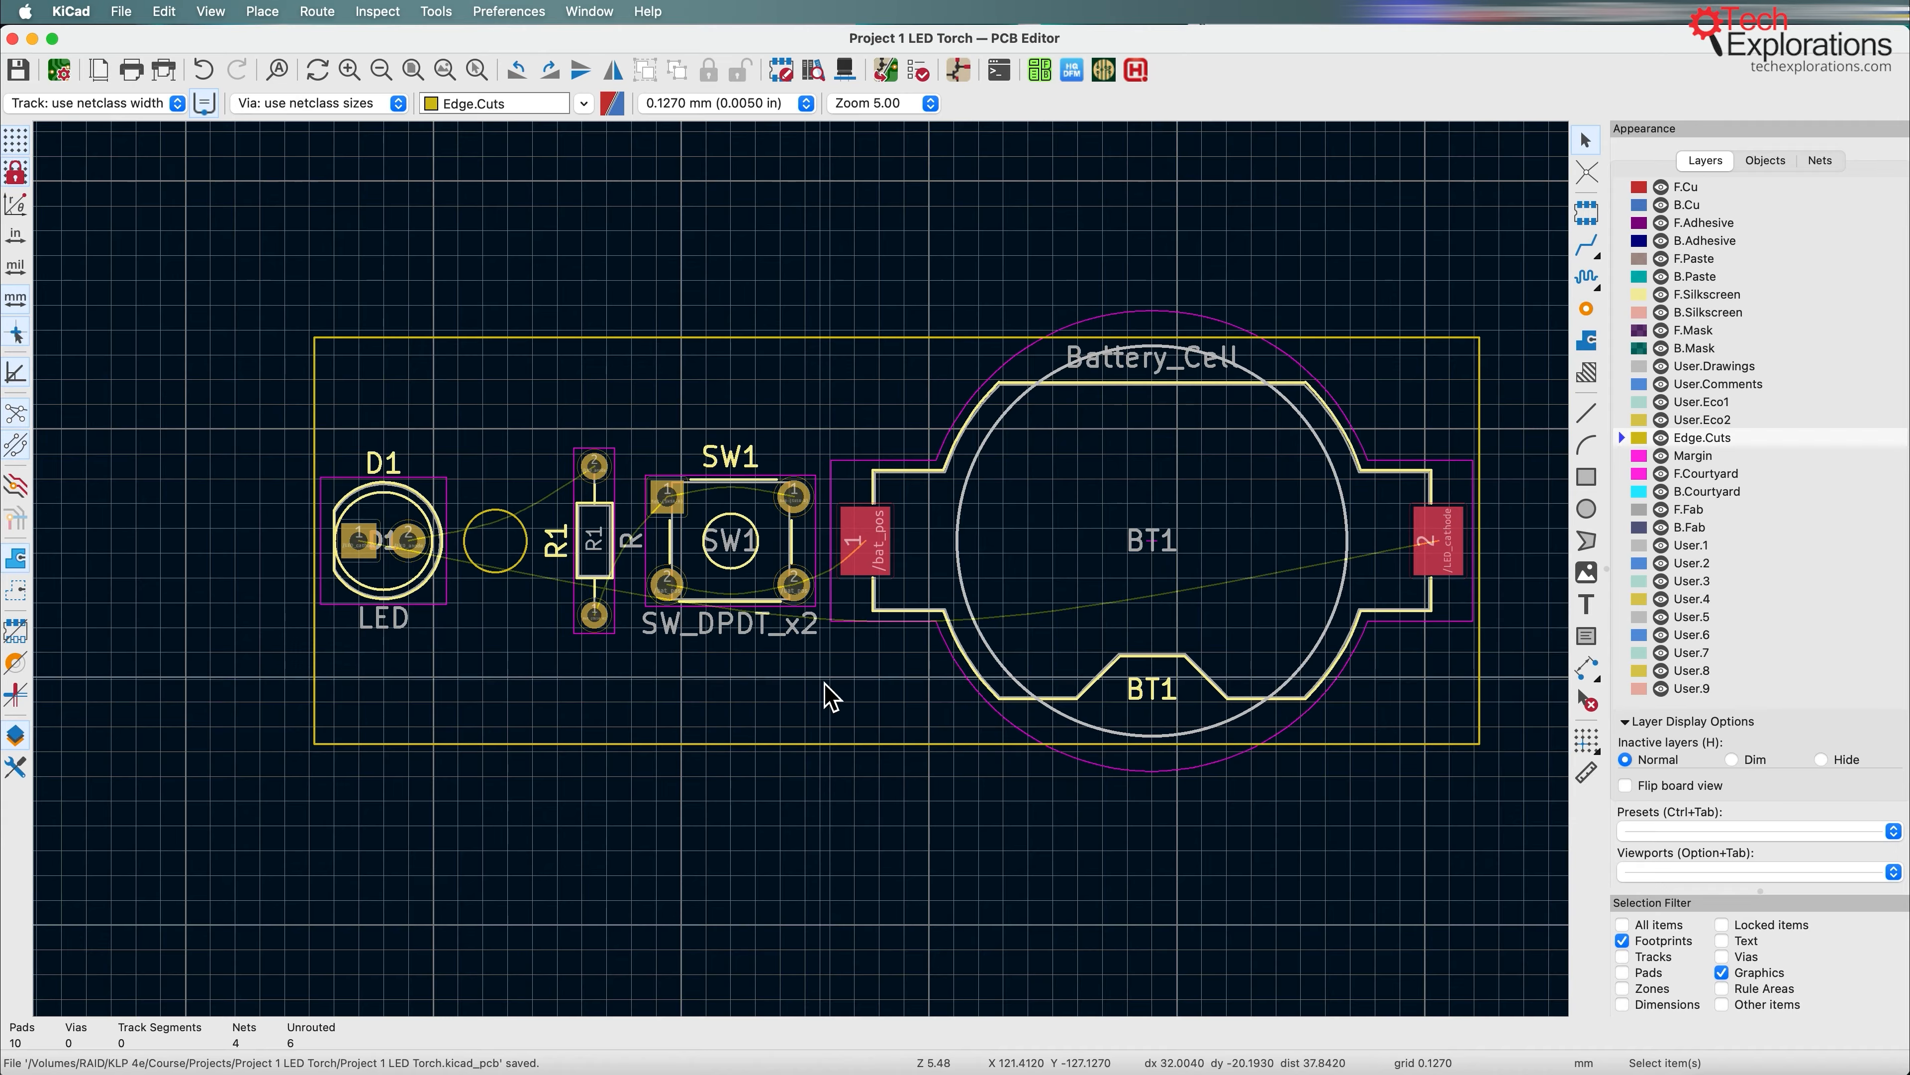
Step: Move the Edge.Cuts circle slightly right, closer to resistor R1
left_click(524, 532)
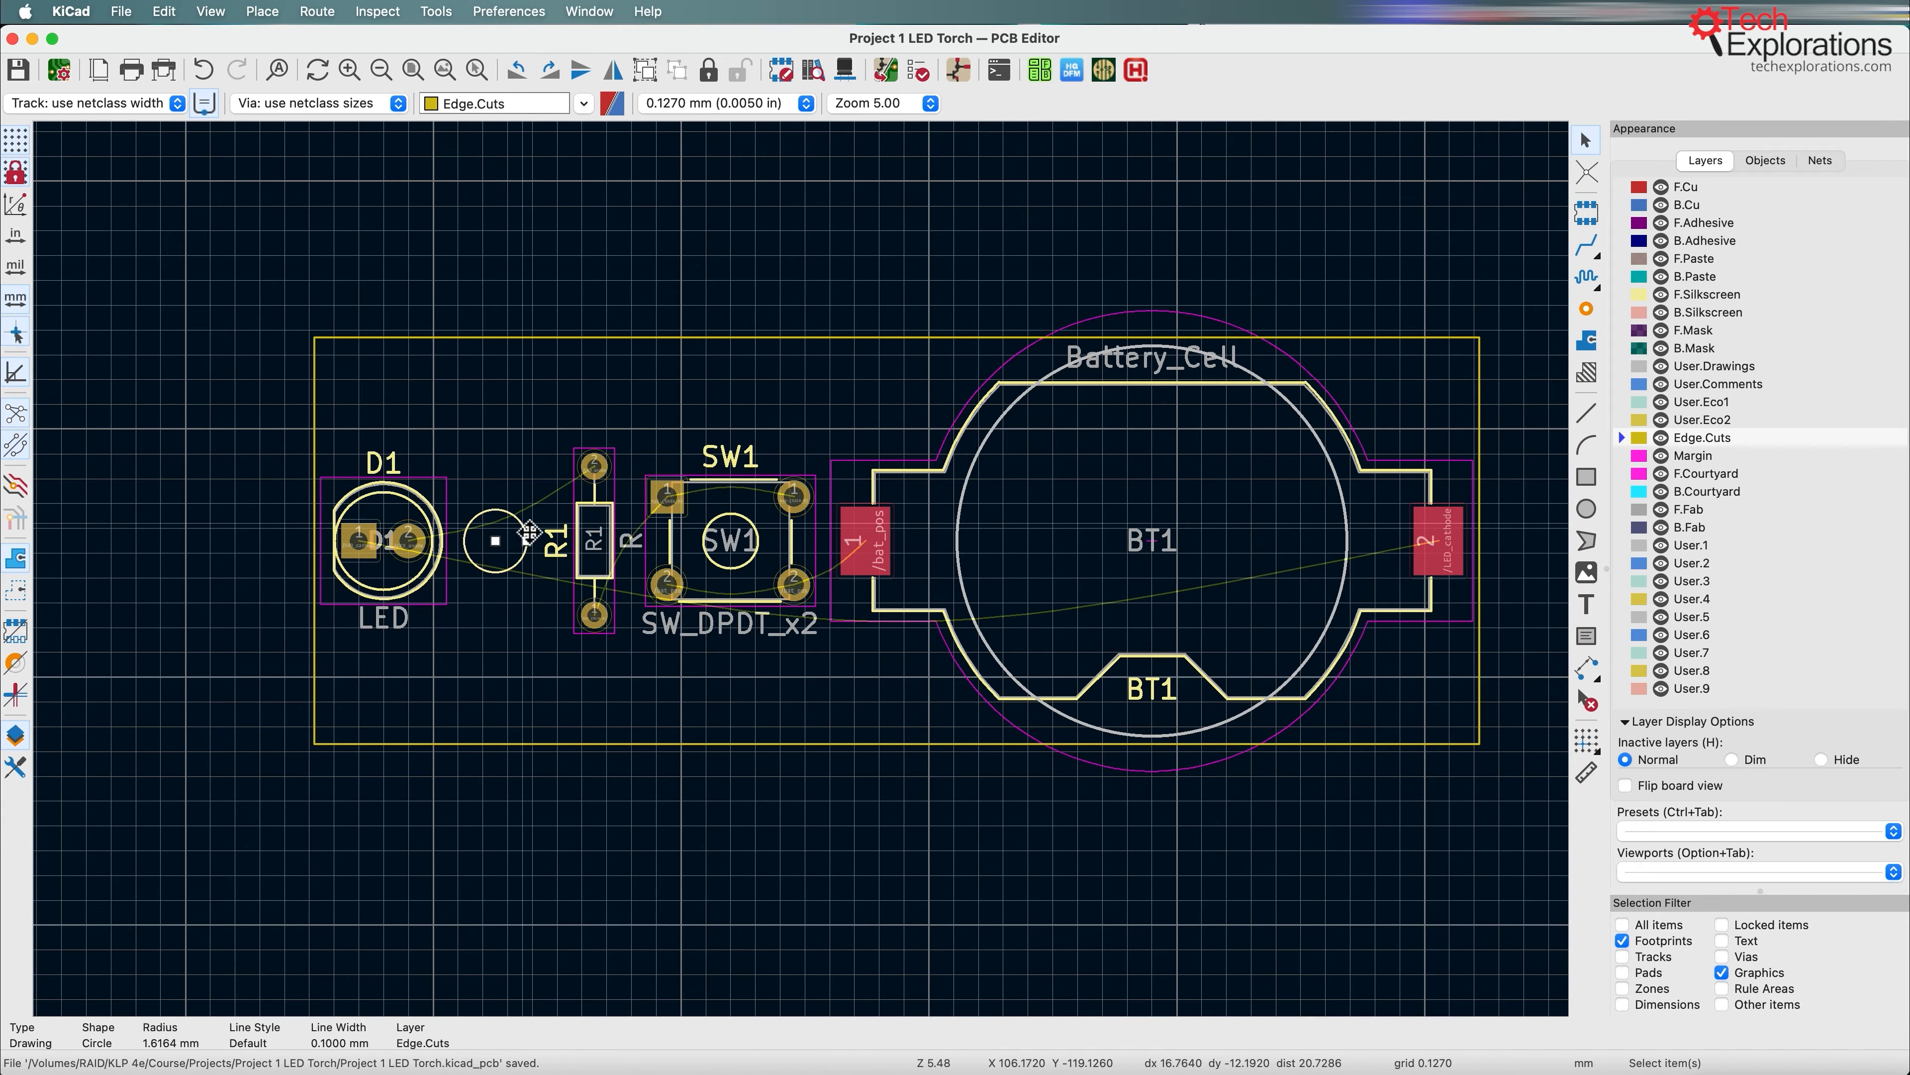
key("m")
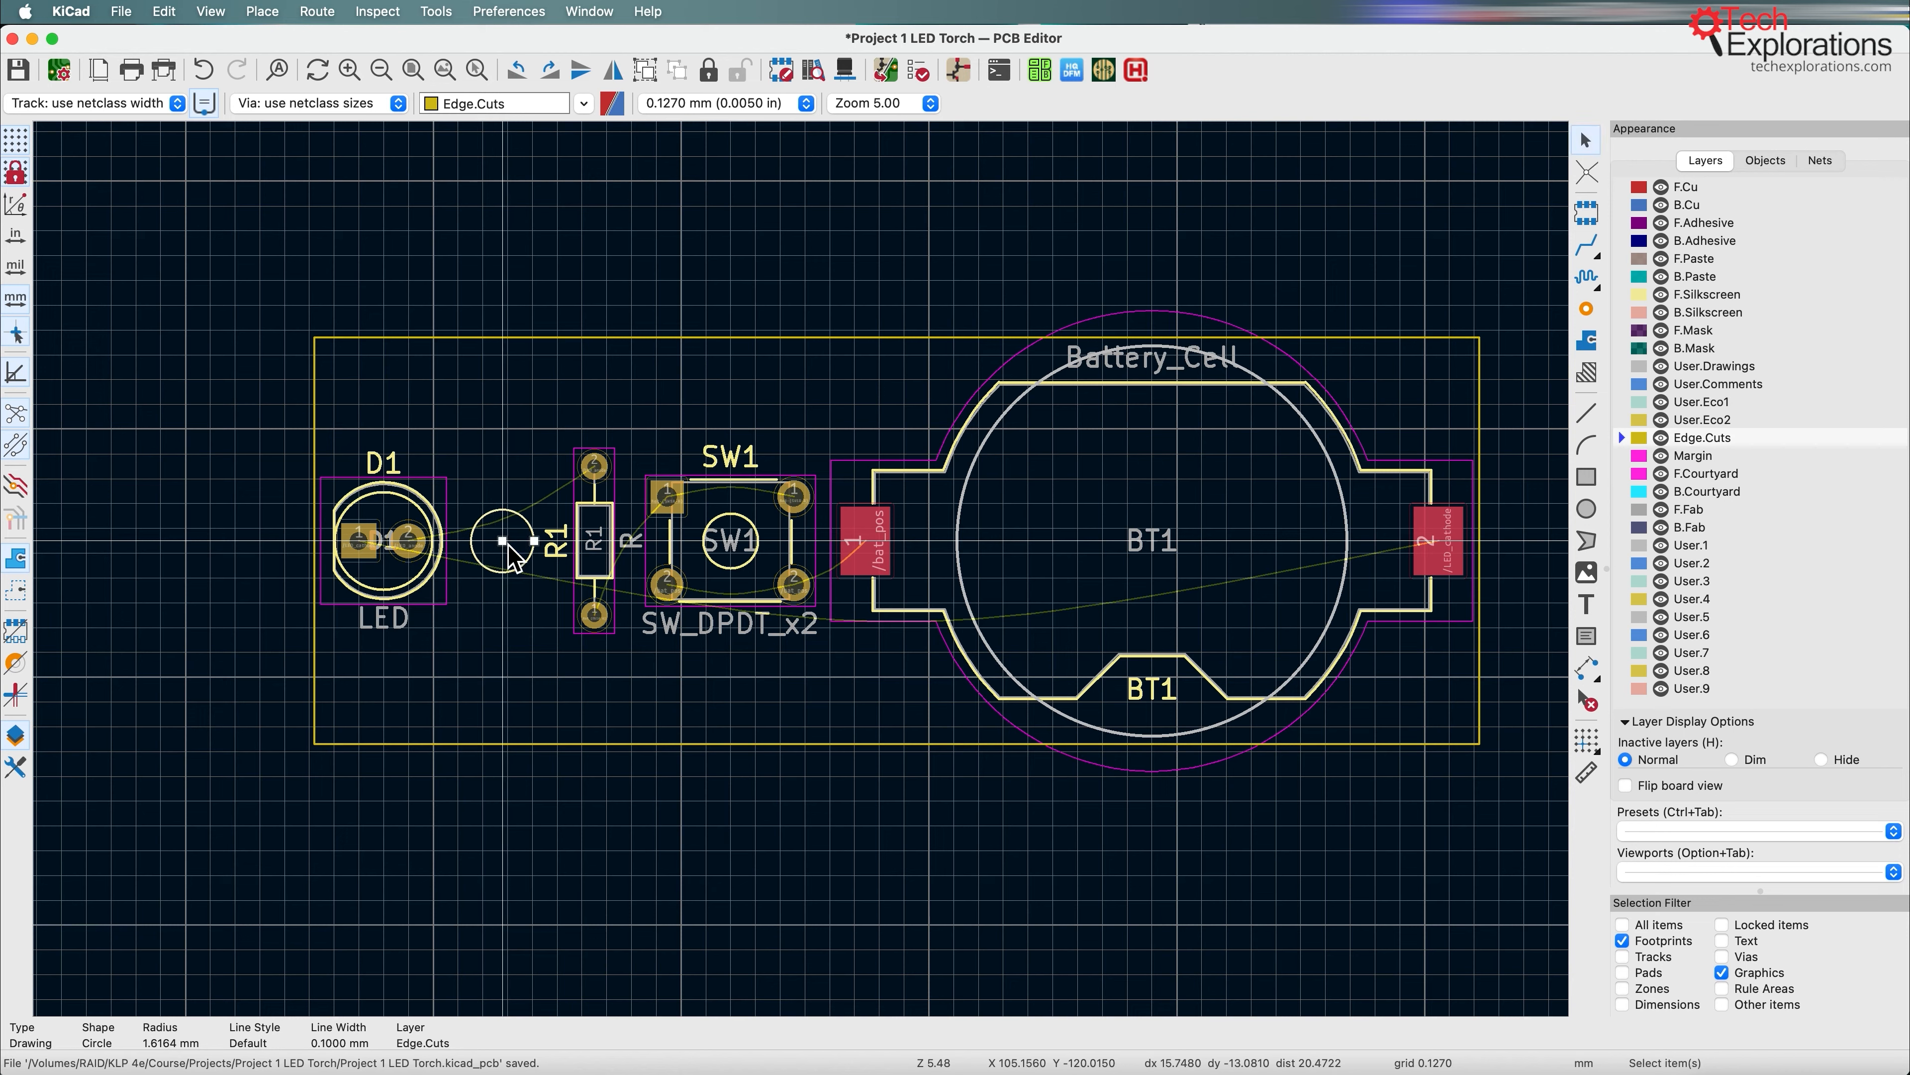
left_click(514, 558)
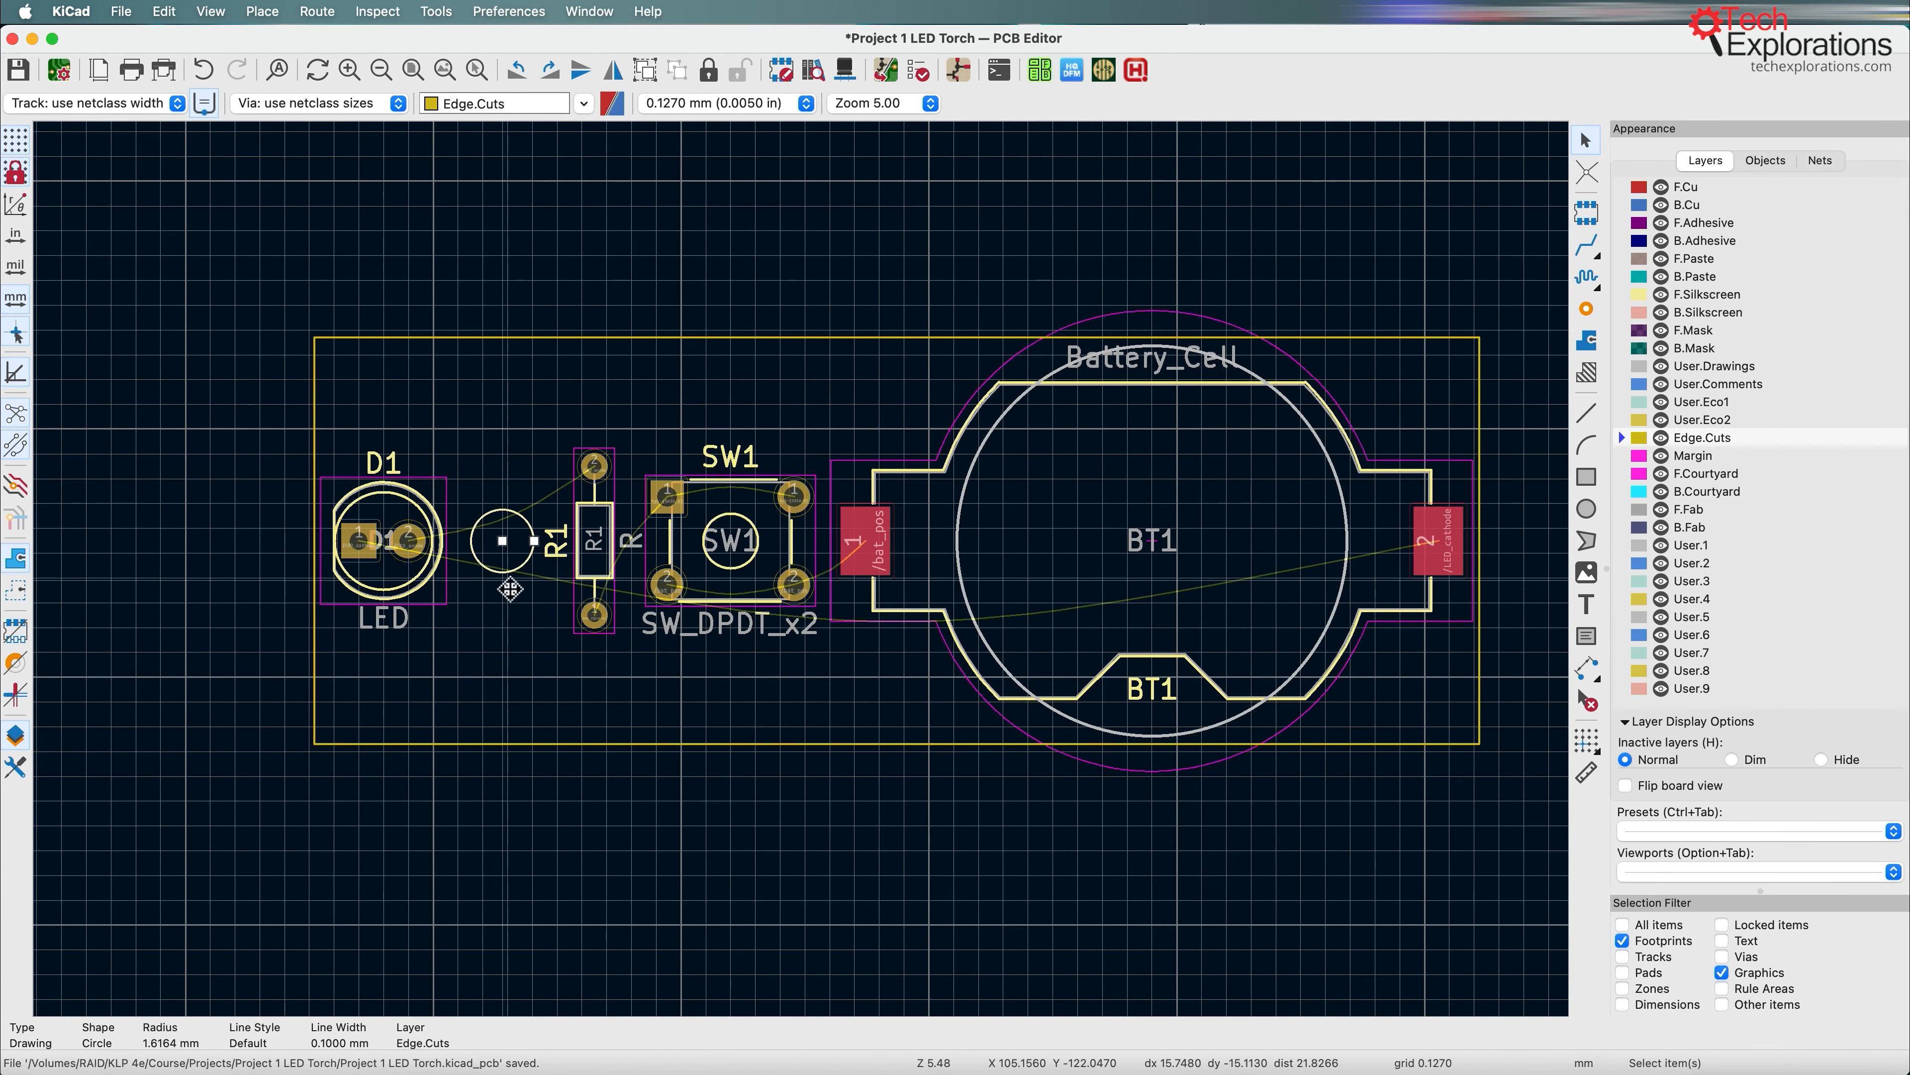
Step: Move LED D1 slightly right towards the circle and pull the board outline's left edge in, making it about 59.1 mm wide
left_click(441, 583)
key("m")
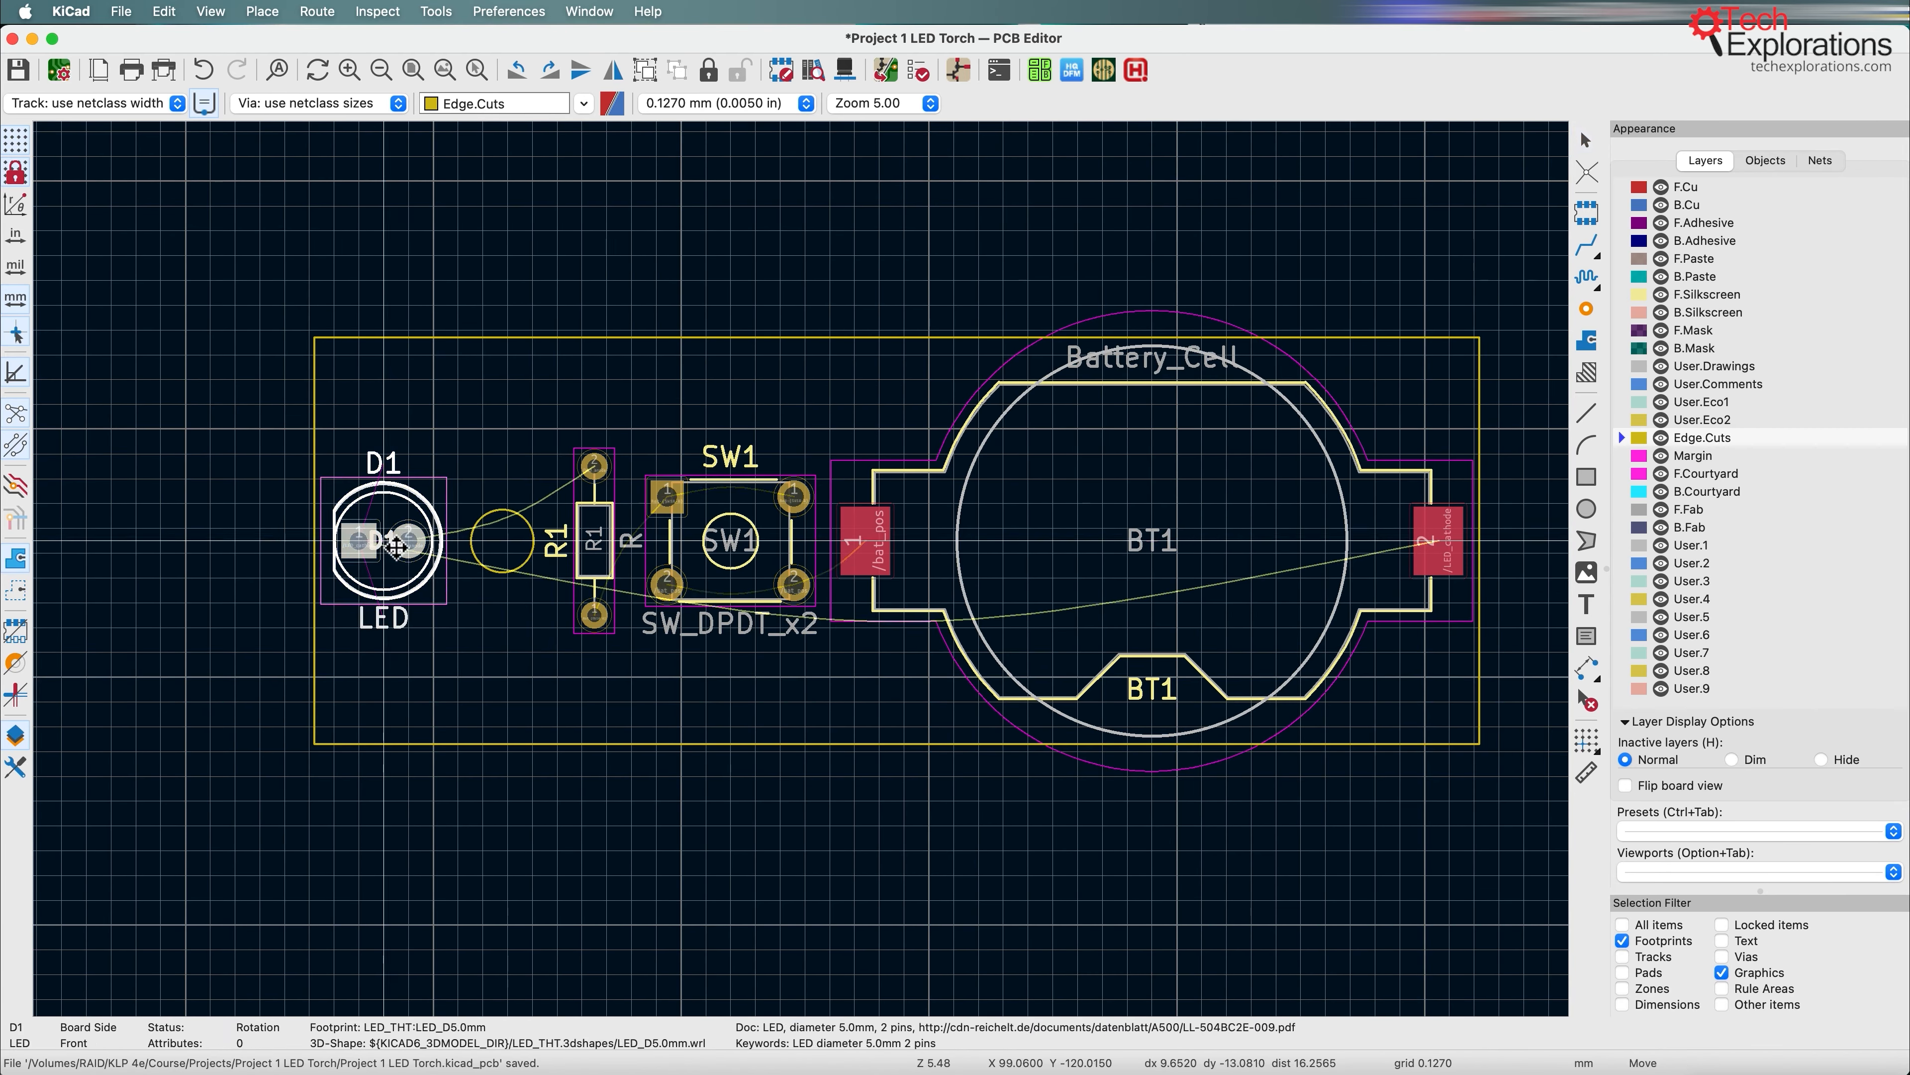
left_click(406, 543)
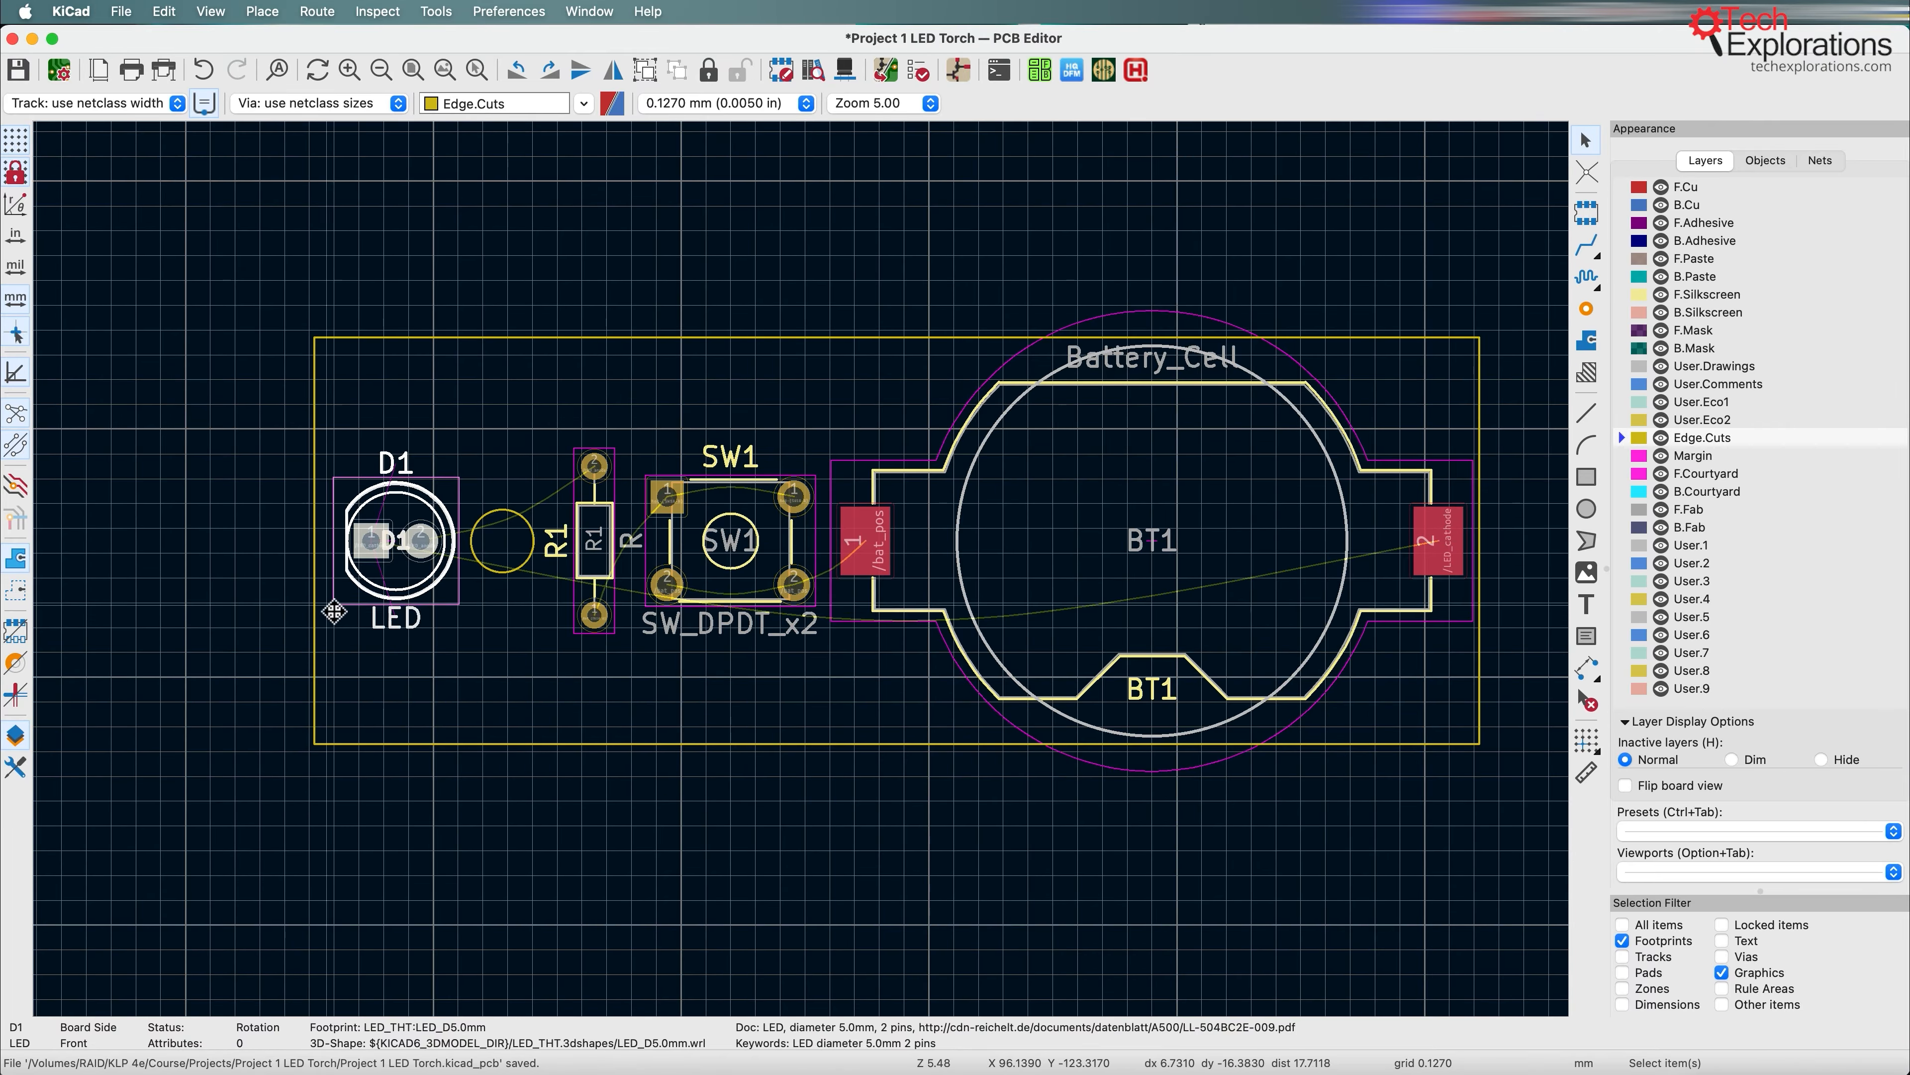
left_click(323, 570)
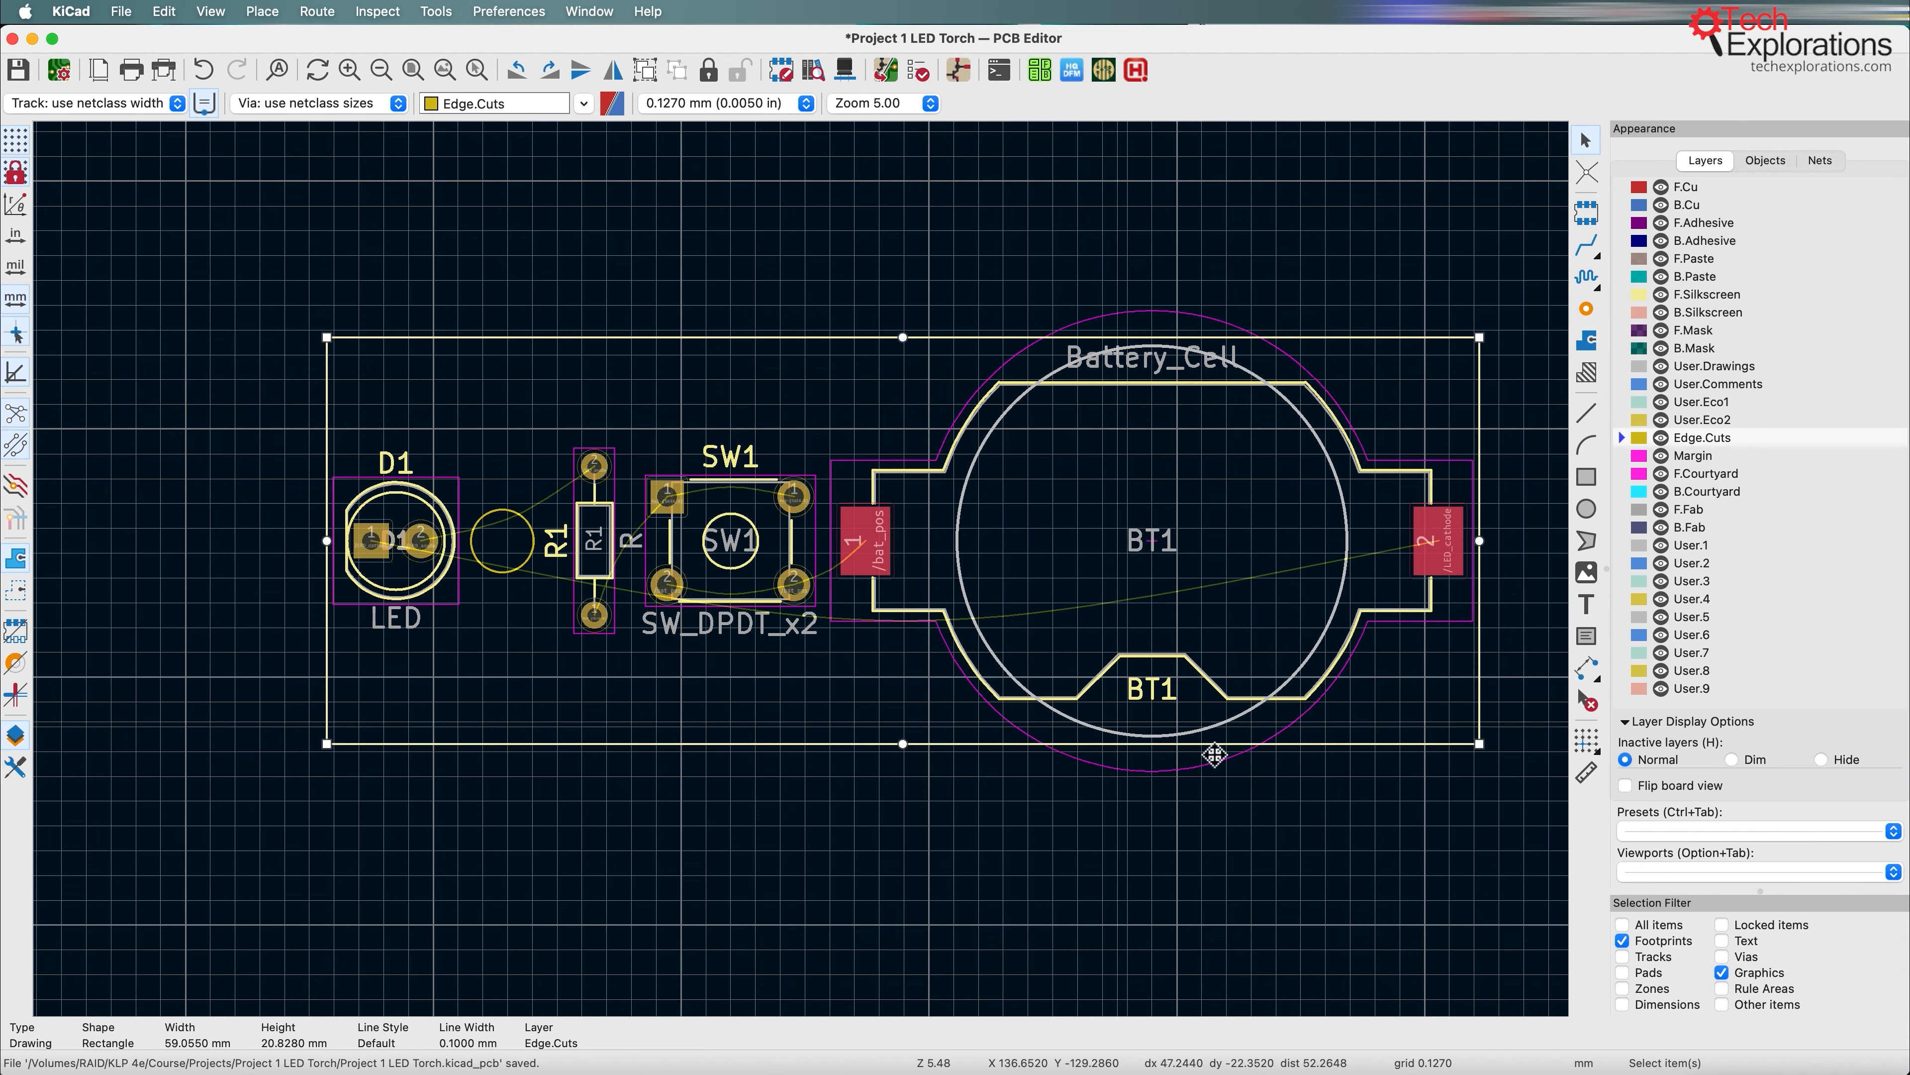
Step: Check the Route stage on the PCB layout workflow slide in Preview and return to the PCB Editor
key("super+Tab")
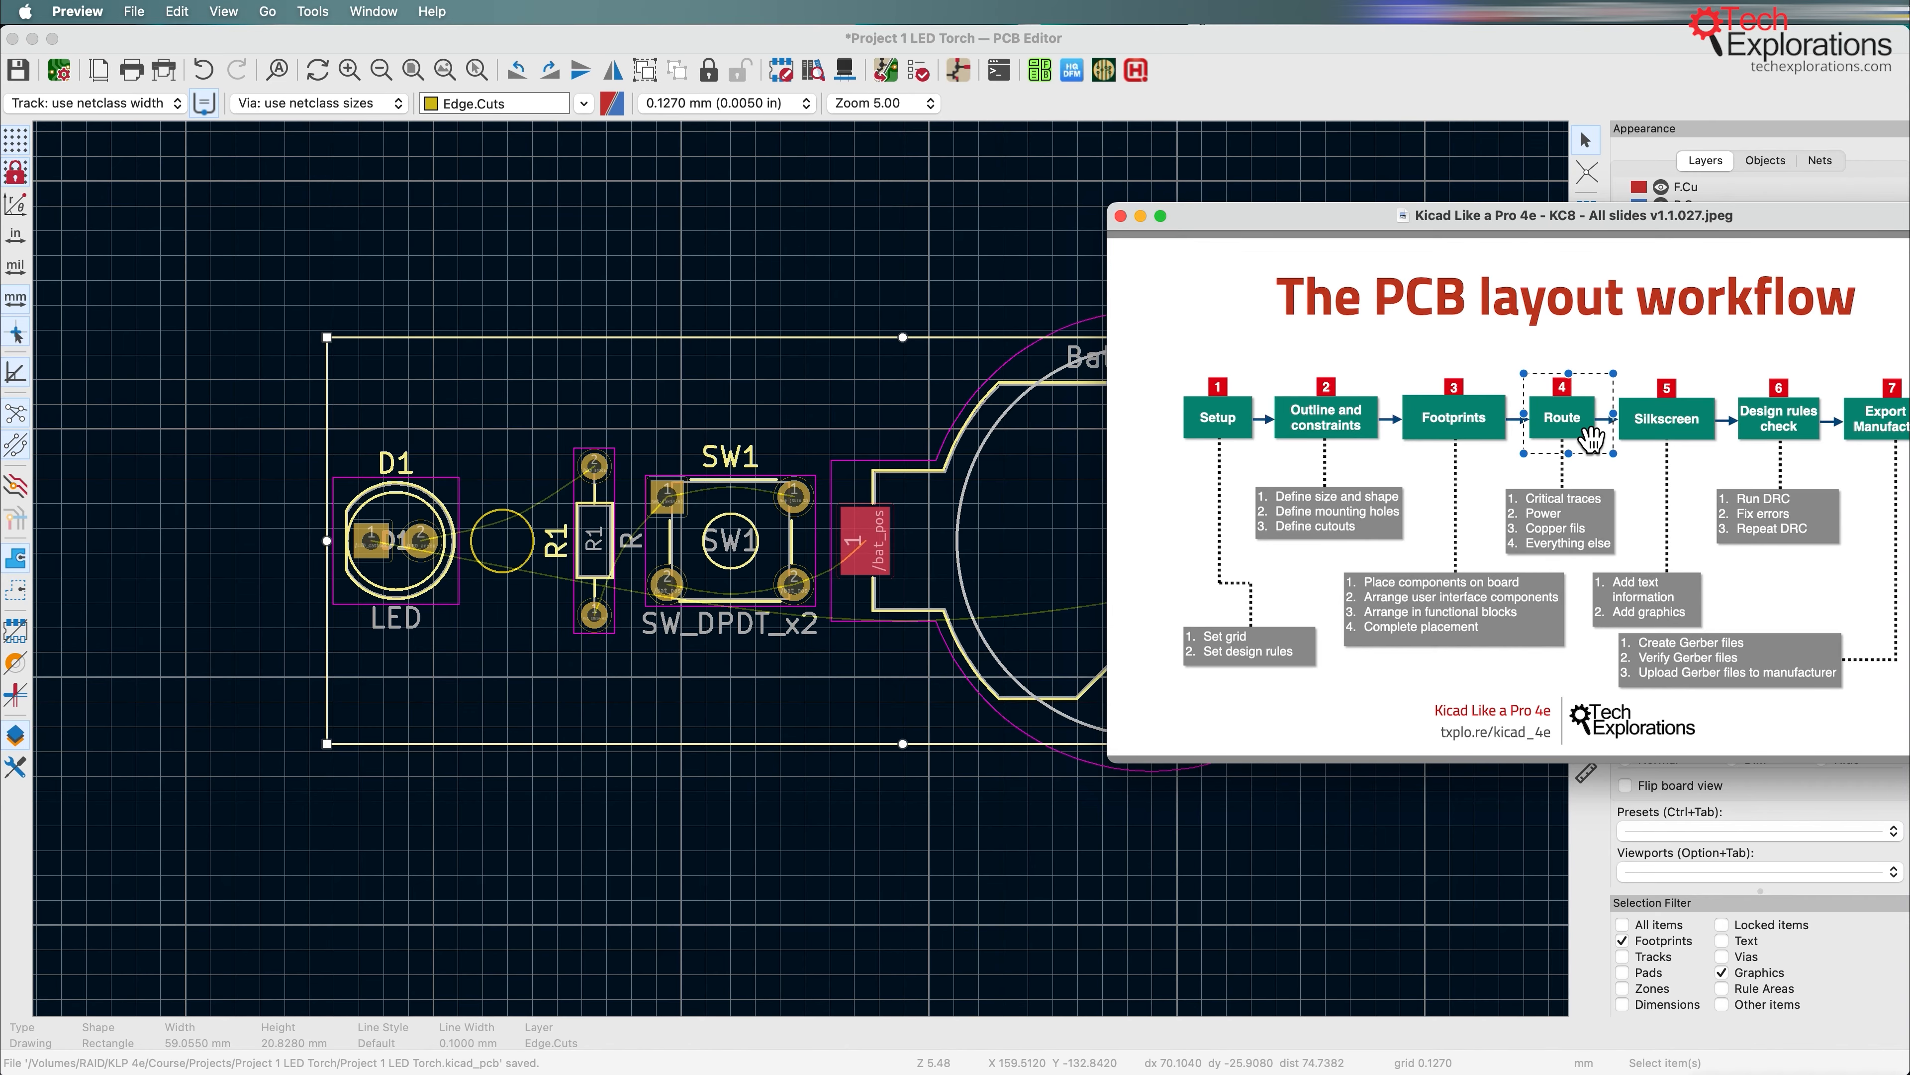
left_click(1327, 40)
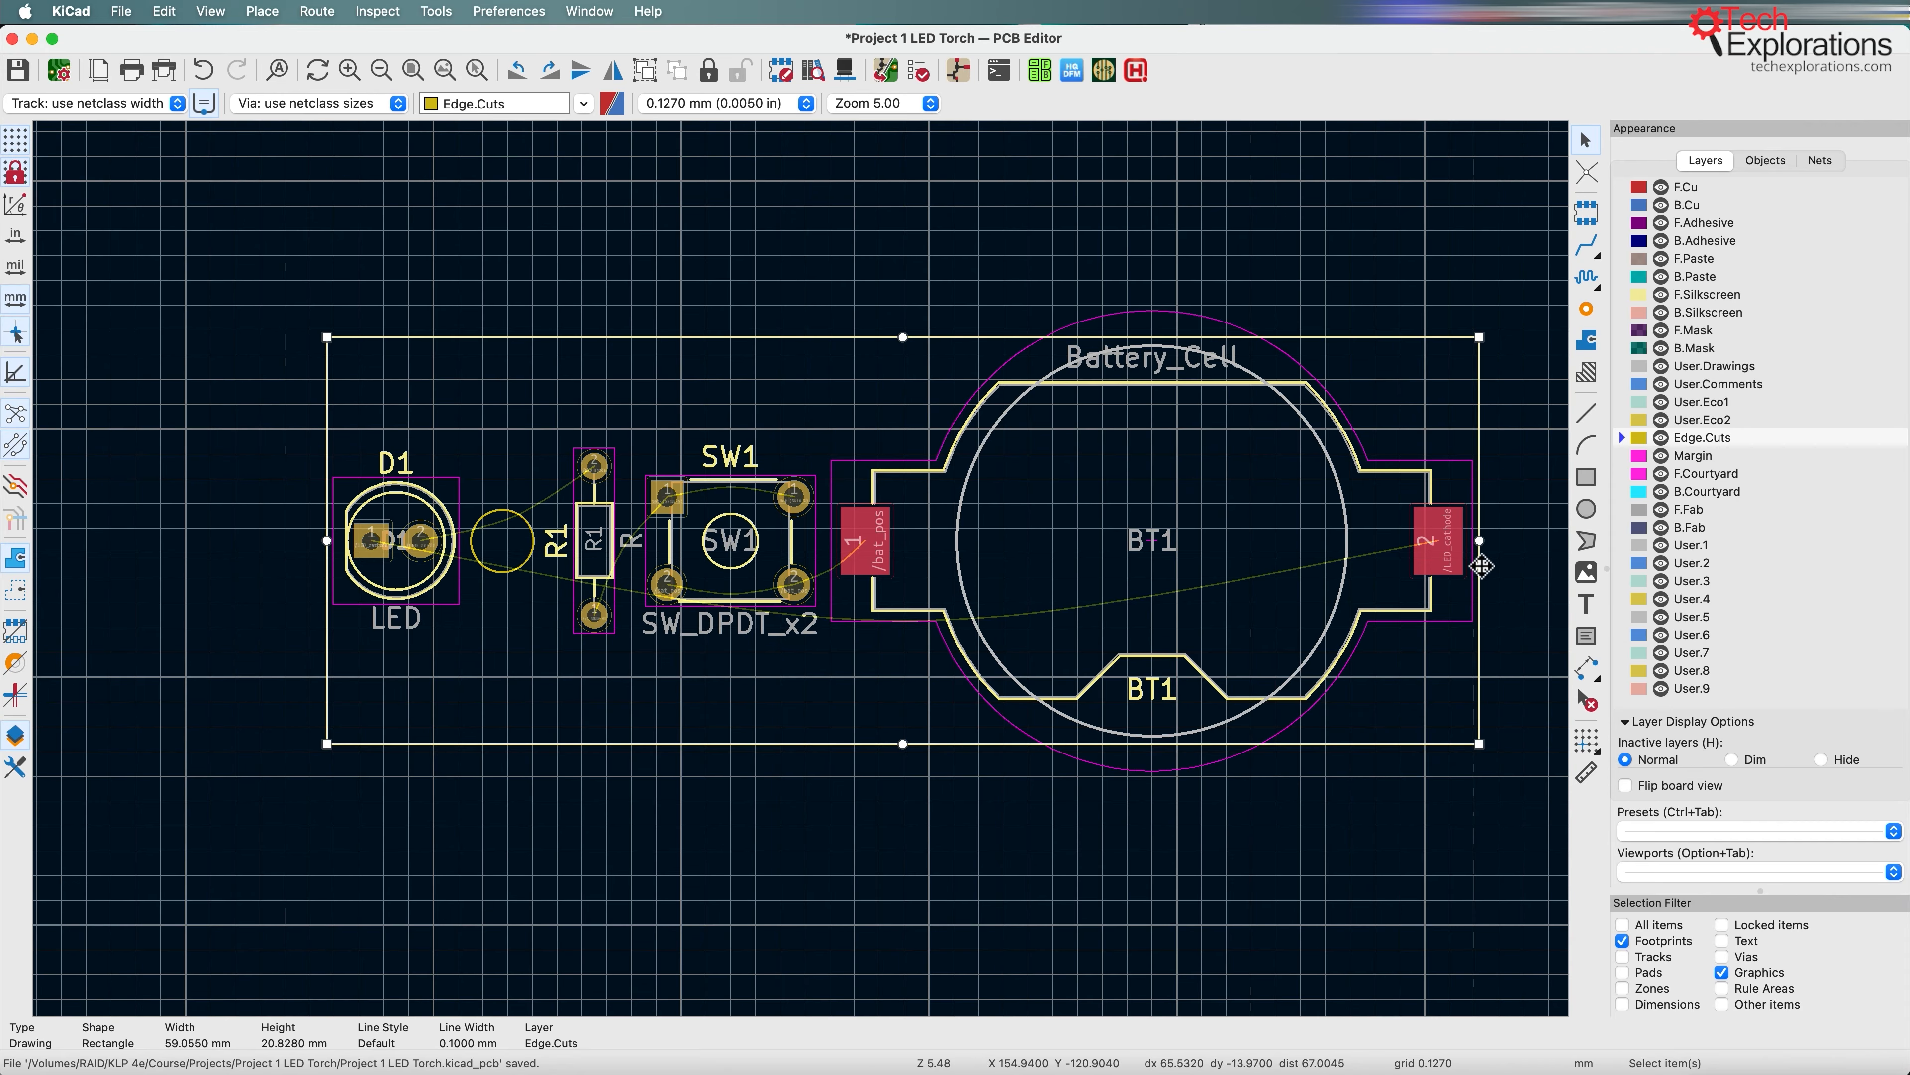